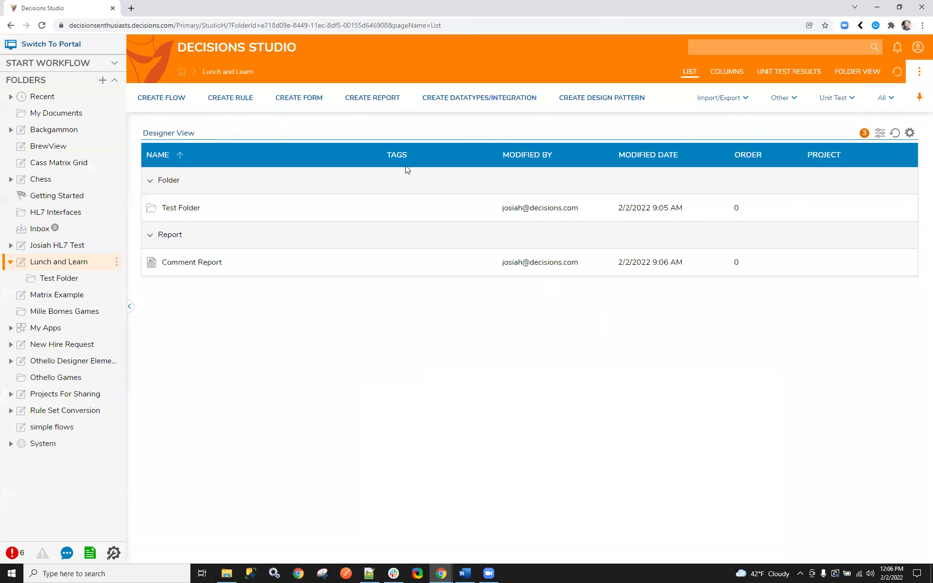
Add the Comment Report as a page report to the Test Folder inside Lunch and Learn
left_click(67, 281)
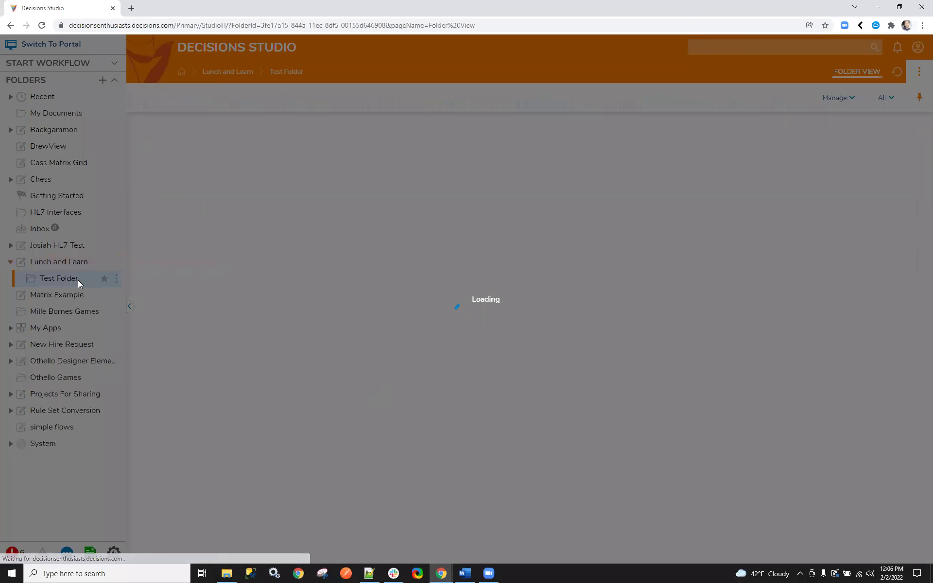
left_click(116, 278)
mouse_move(175, 287)
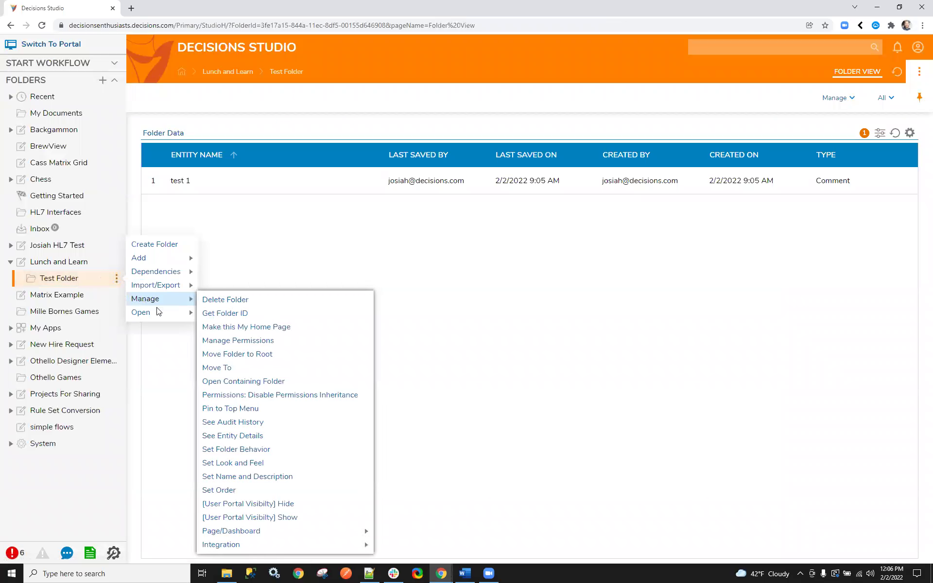
mouse_move(360, 532)
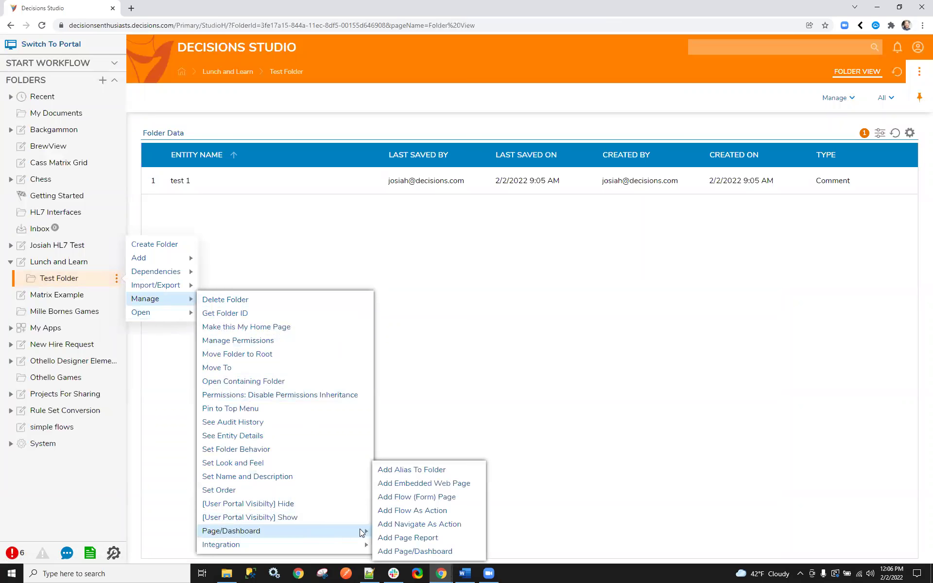
left_click(419, 540)
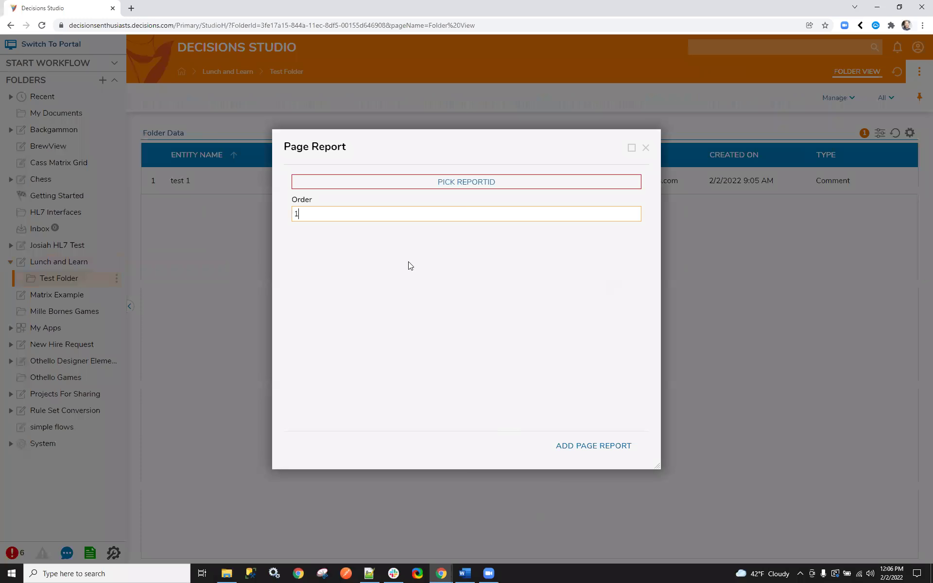
left_click(382, 178)
left_click(324, 199)
left_click(632, 505)
left_click(597, 449)
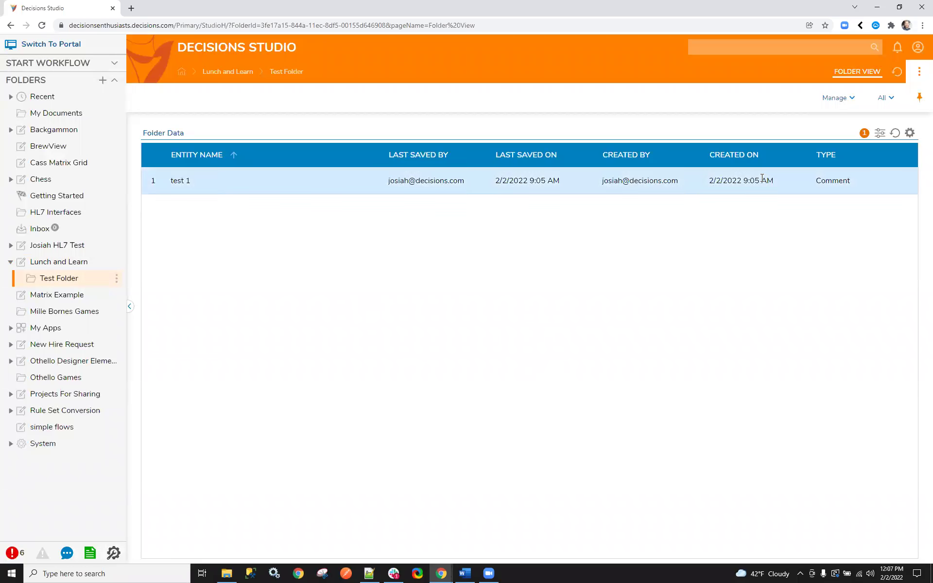
left_click(56, 263)
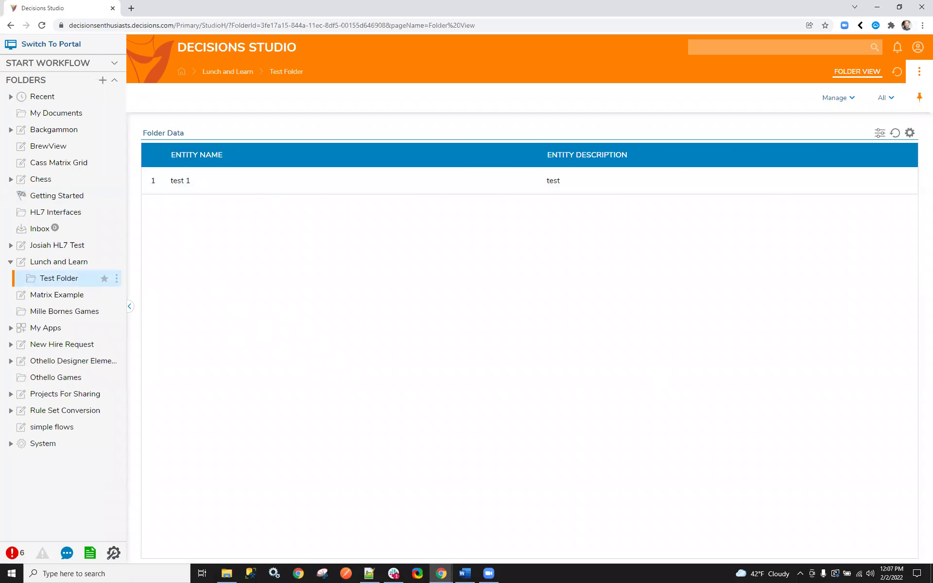
Add the Comment Report as a page report to the Lunch and Learn folder and show that folder's Folder View
left_click(70, 265)
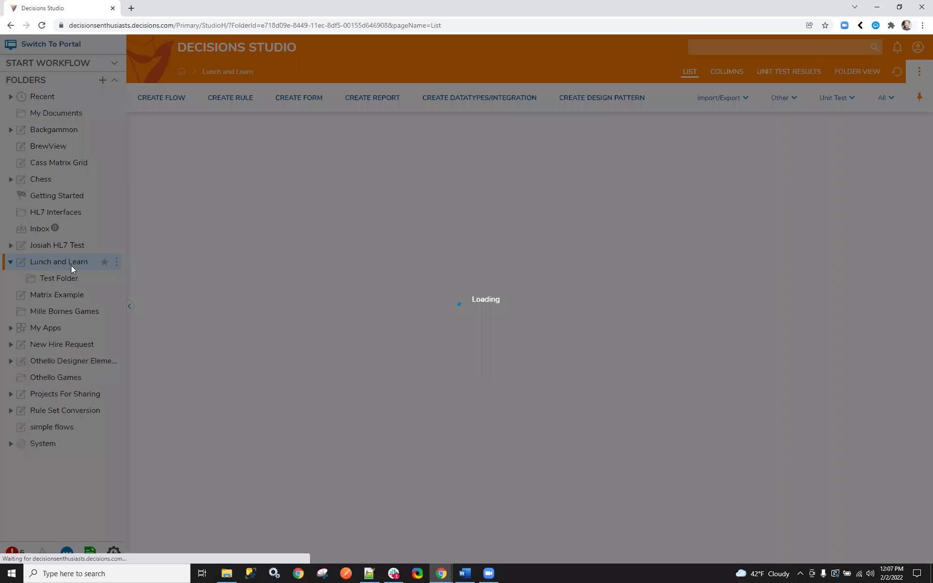
right_click(69, 264)
mouse_move(190, 333)
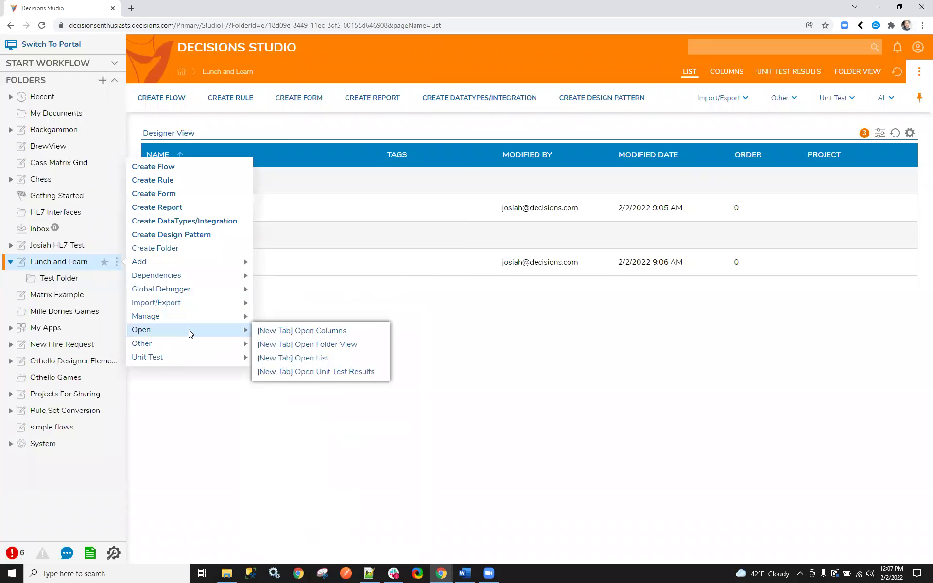
mouse_move(379, 521)
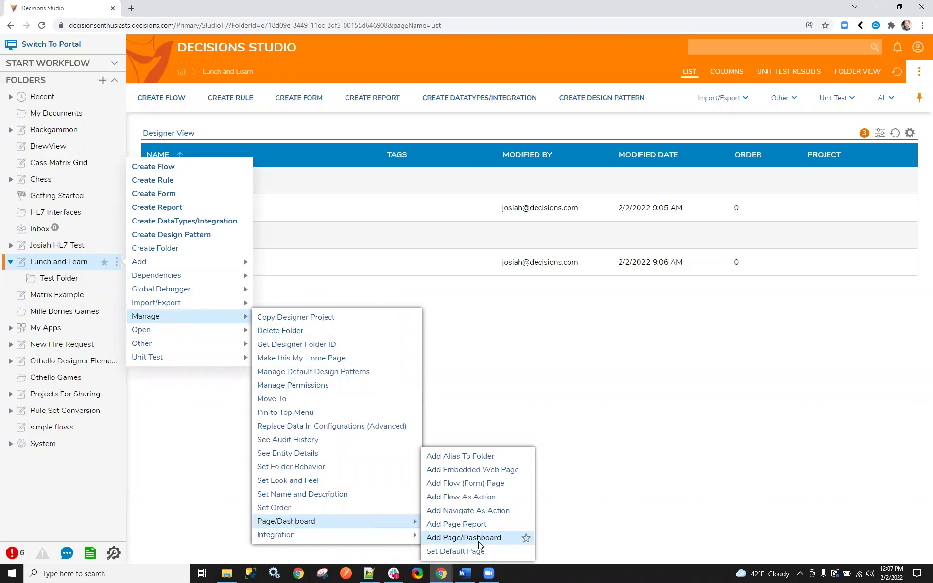
left_click(487, 524)
left_click(377, 182)
left_click(548, 334)
left_click(382, 181)
left_click(631, 503)
left_click(609, 447)
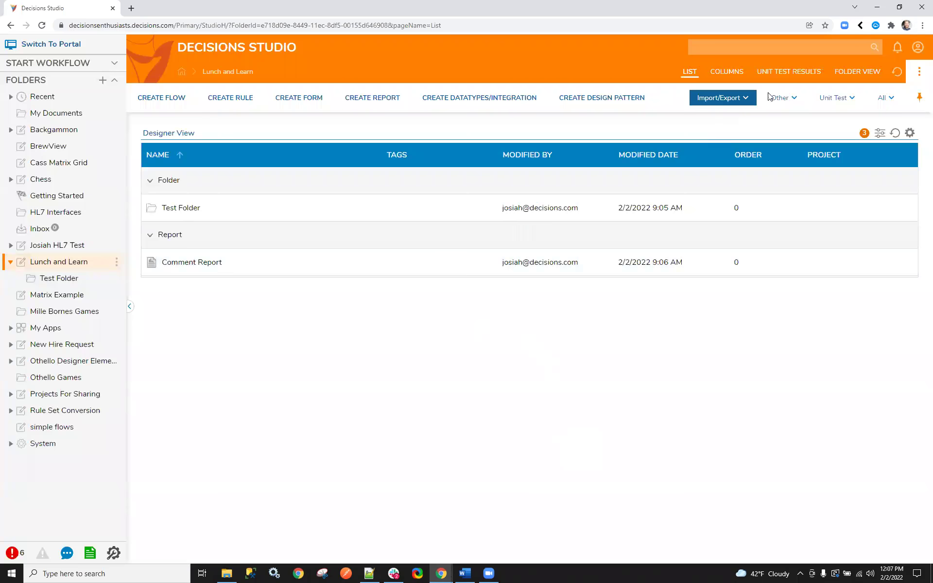
left_click(858, 72)
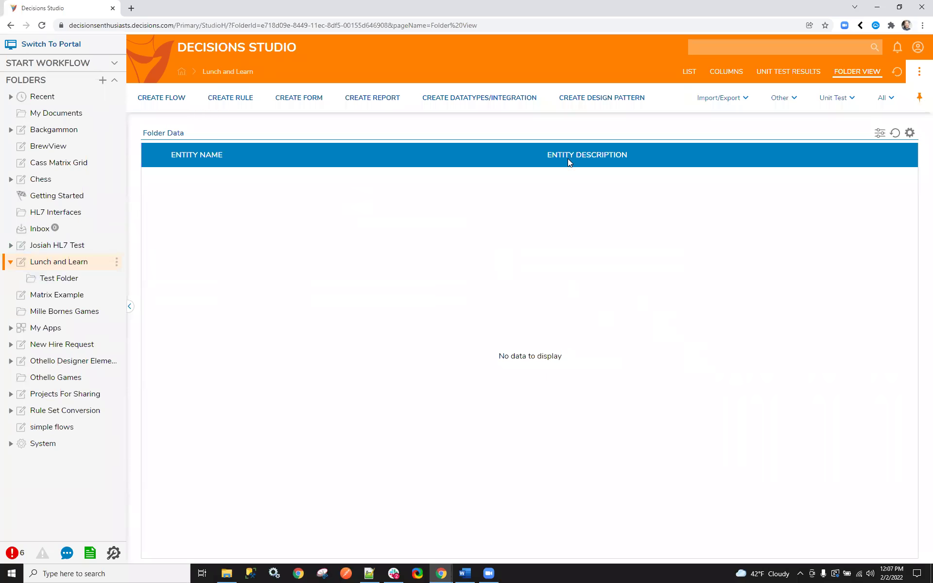
Open the Comment Report for editing from the Lunch and Learn list and remove its For Current Folder filter
left_click(689, 71)
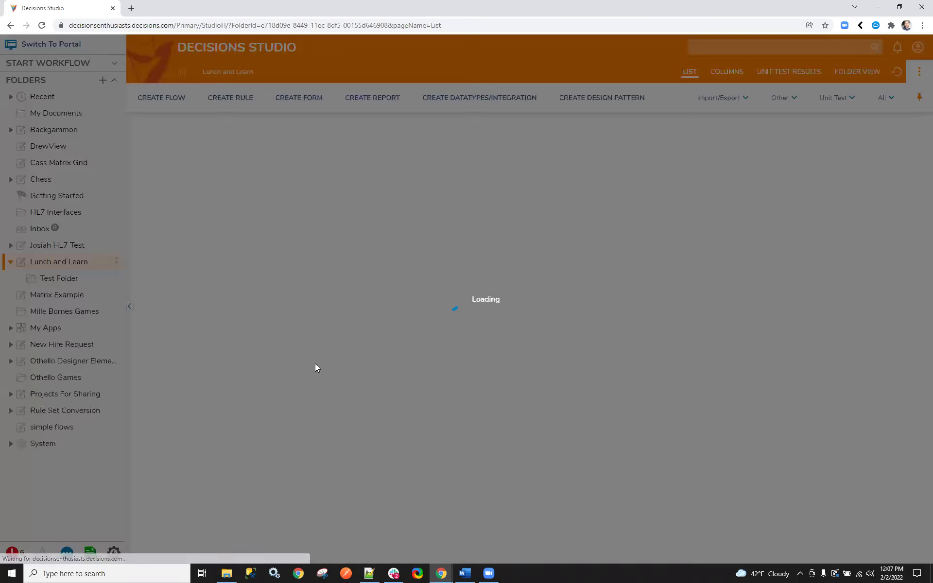
left_click(184, 261)
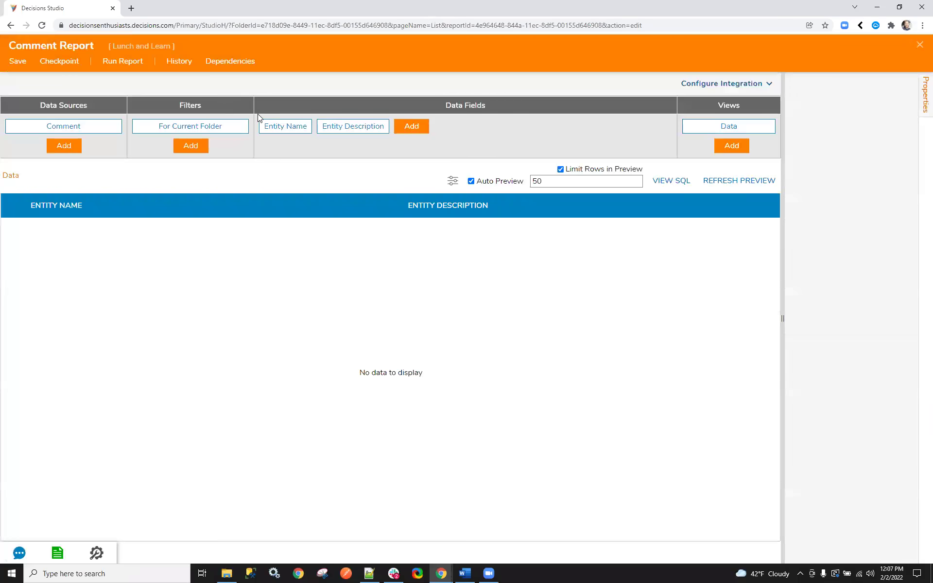
left_click(194, 126)
key("Delete")
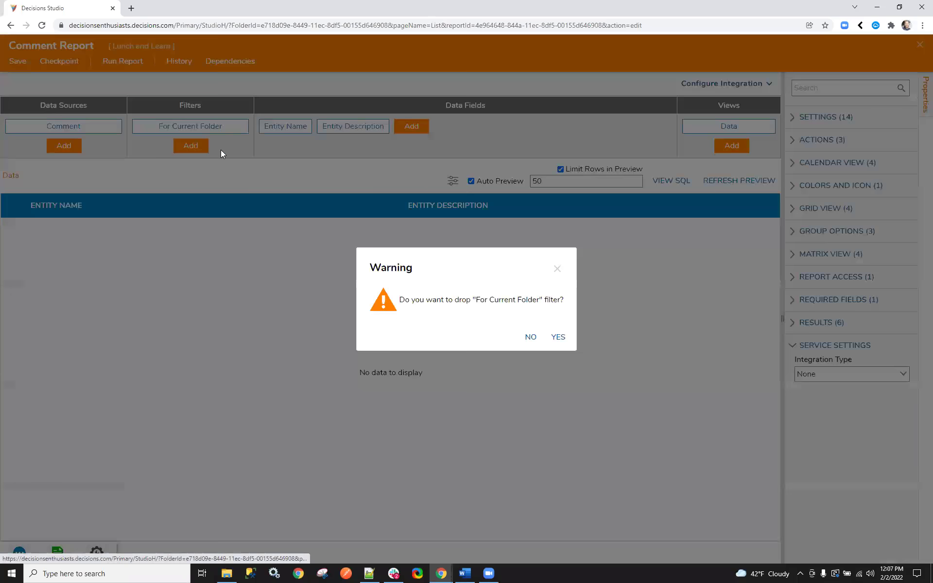
left_click(558, 338)
Add the For Current Folder and Subfolders filter to the Comment Report, then save and close the report
left_click(191, 127)
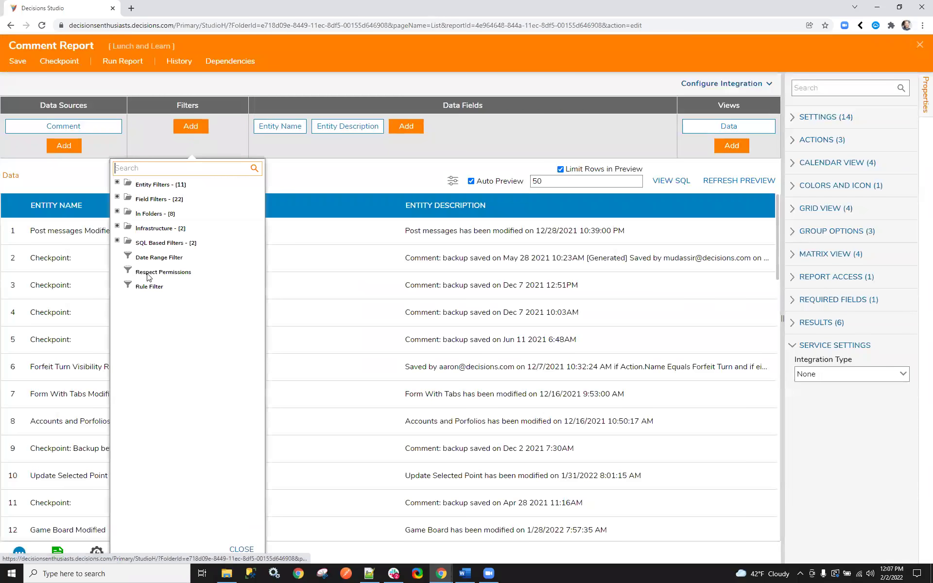
left_click(136, 214)
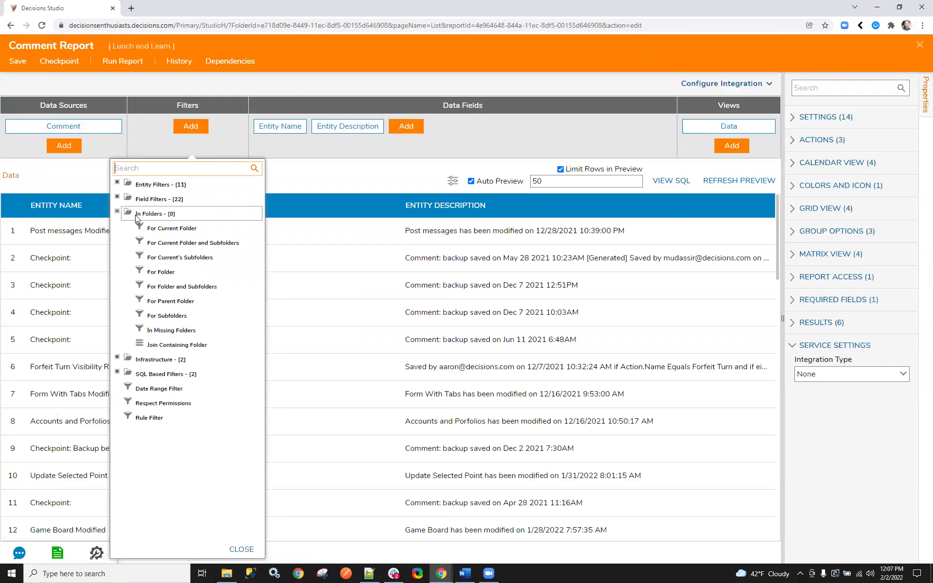
left_click(190, 243)
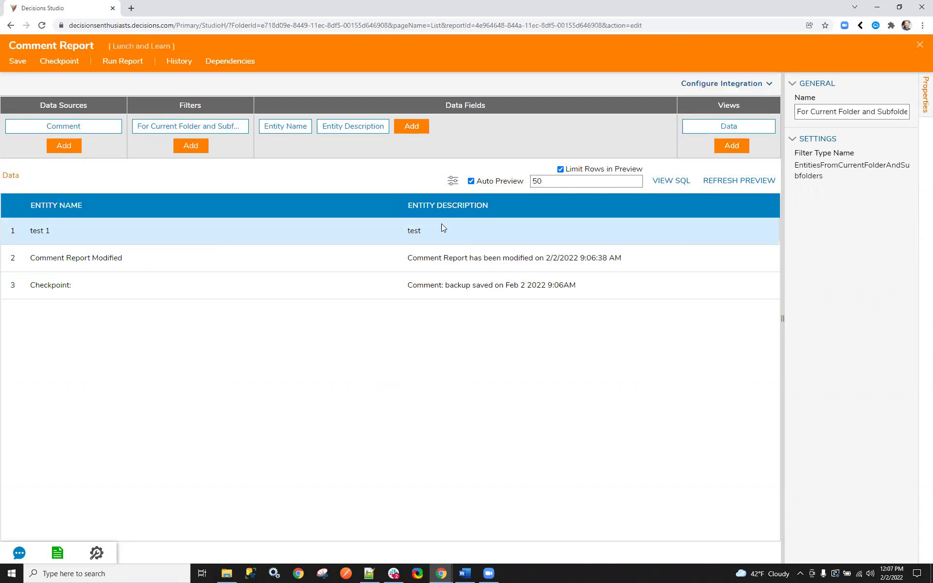
left_click(18, 62)
left_click(594, 346)
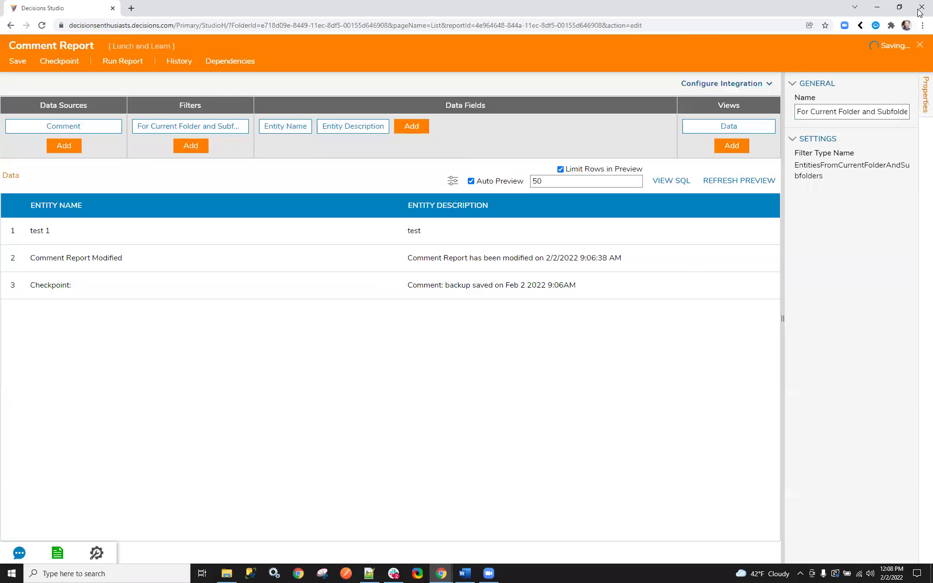
left_click(919, 46)
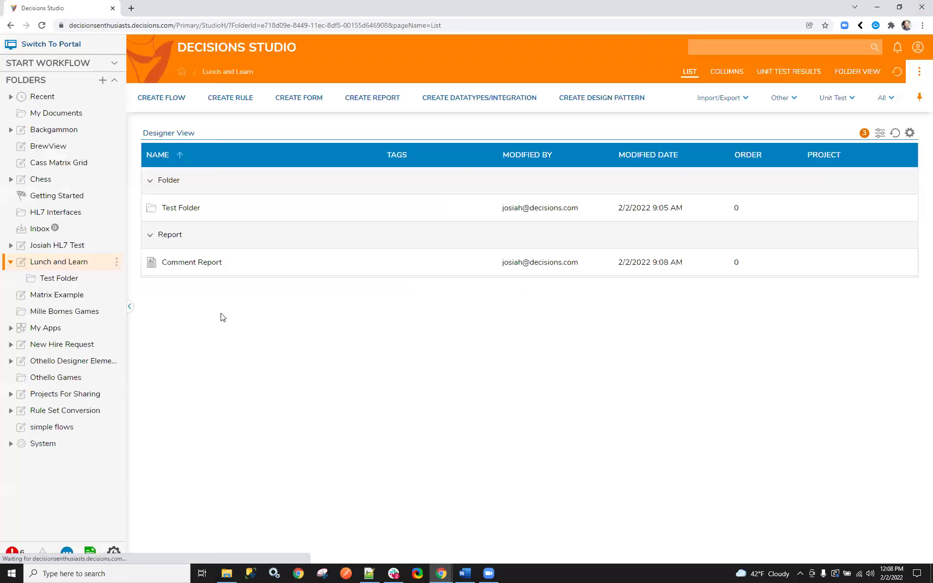
Review the comments listed in the Lunch and Learn folder's Folder View
left_click(59, 261)
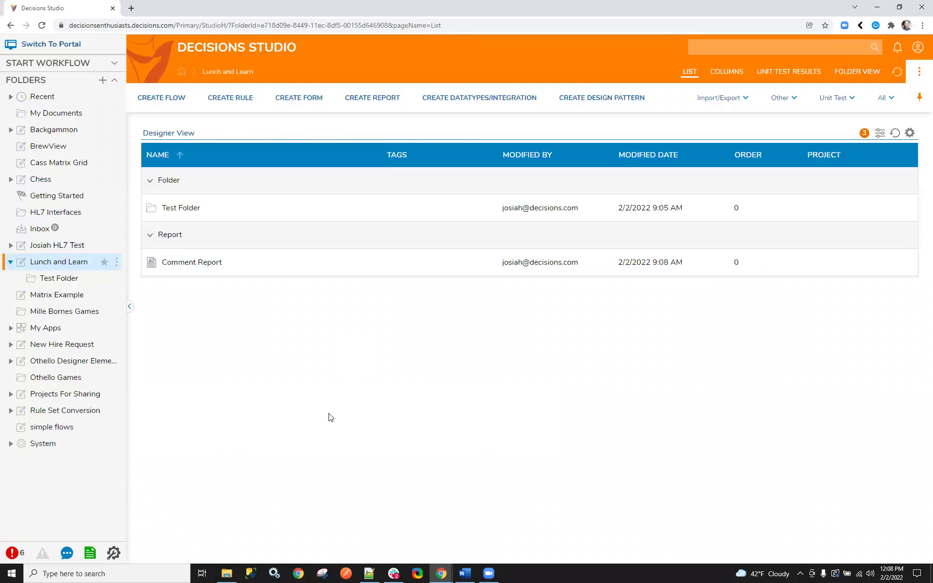
left_click(874, 80)
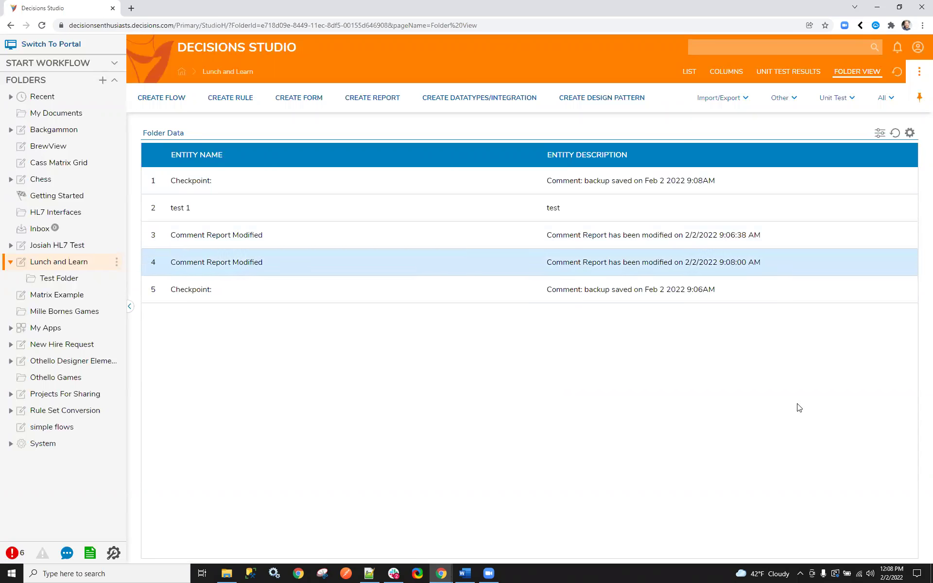
key("alt+Tab")
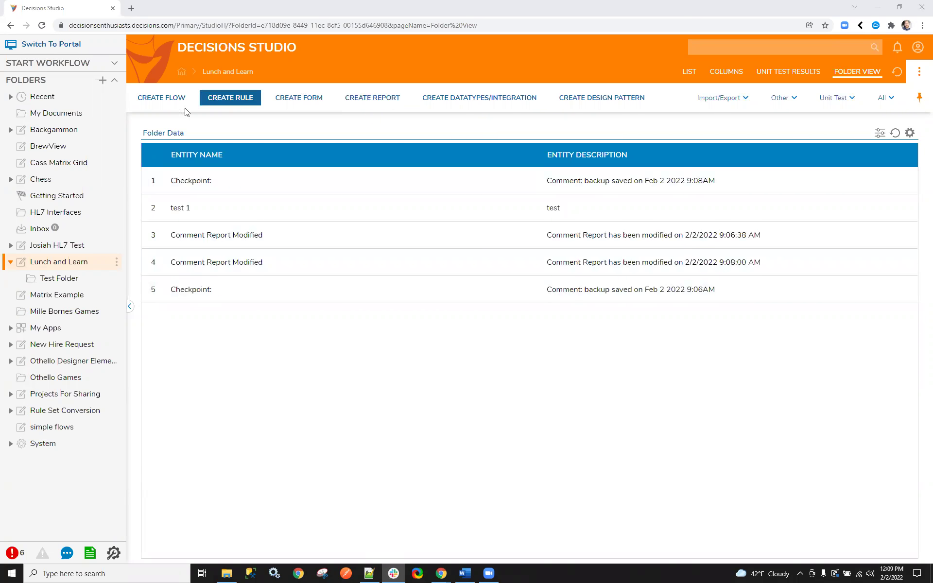
Create a new normal form named "Auto Close Form" in the Lunch and Learn folder
left_click(299, 97)
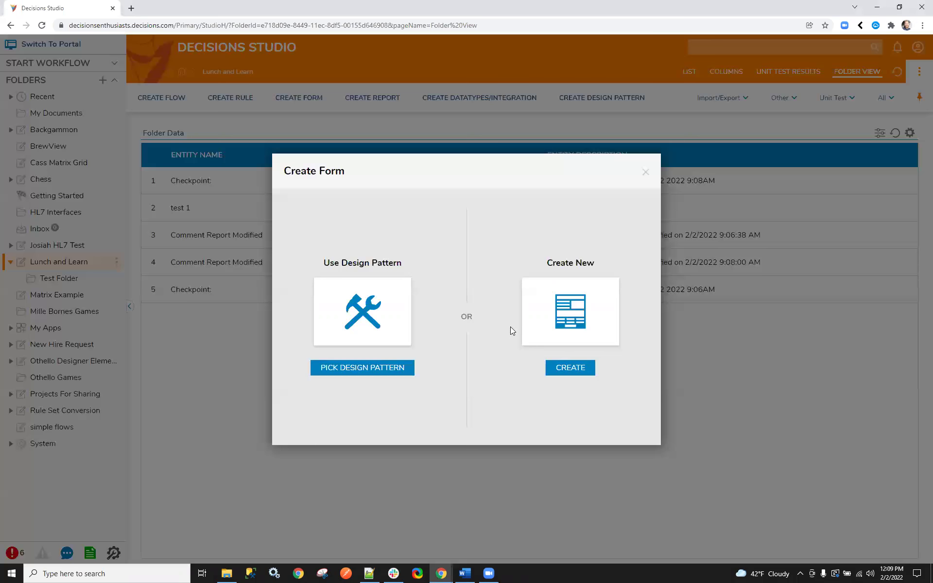
left_click(567, 315)
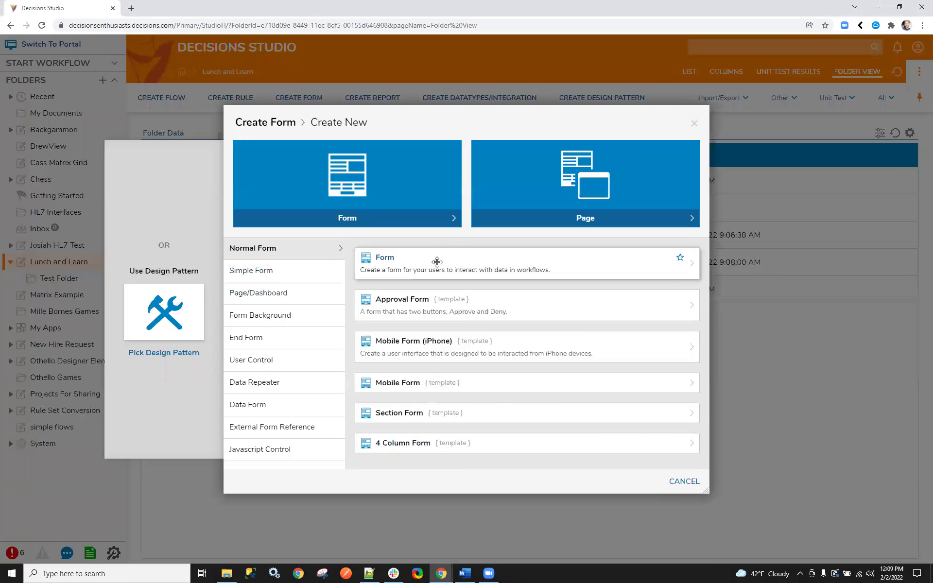
left_click(435, 259)
type("Au")
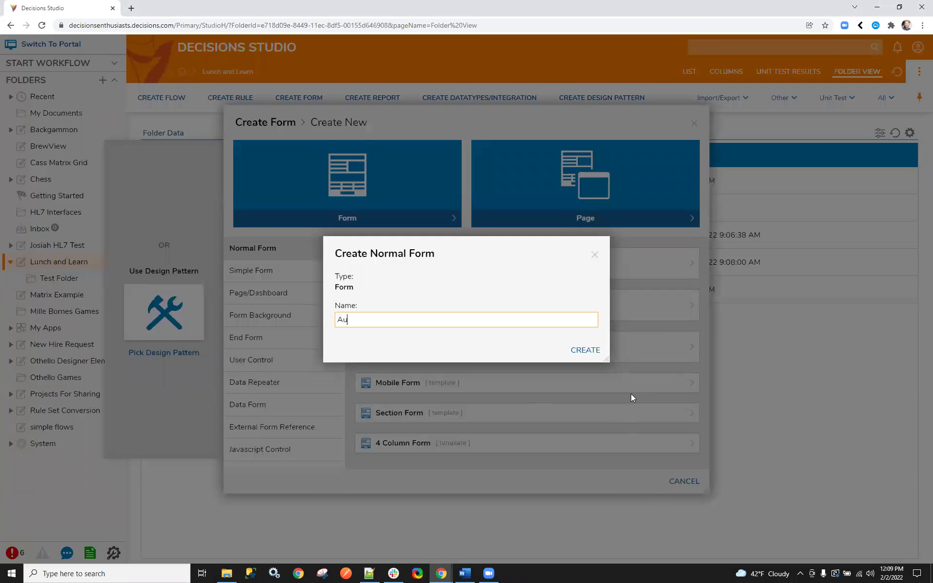
type("to Close Form")
left_click(576, 350)
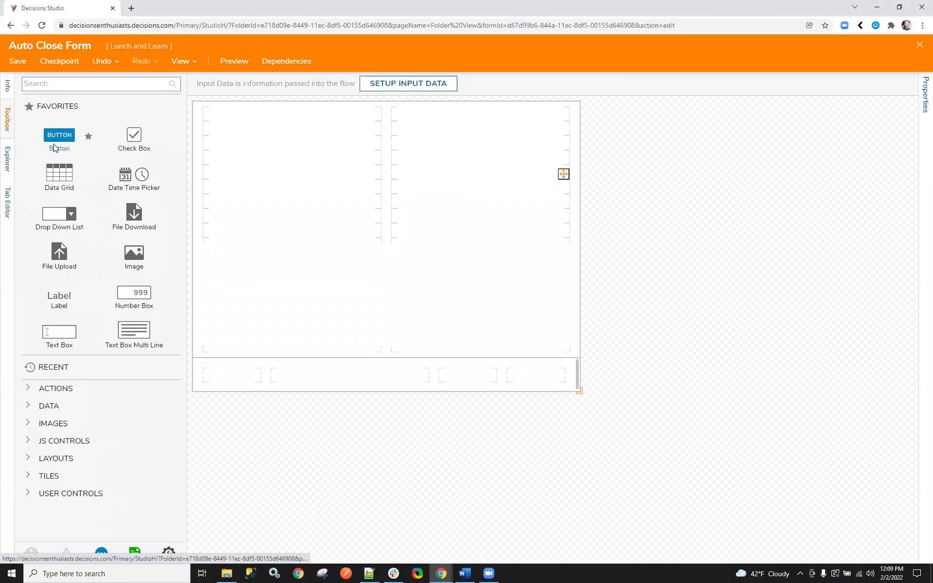
Place a button in the last cell of the form's bottom row and set its text to "Done"
left_click_drag(54, 147, 492, 375)
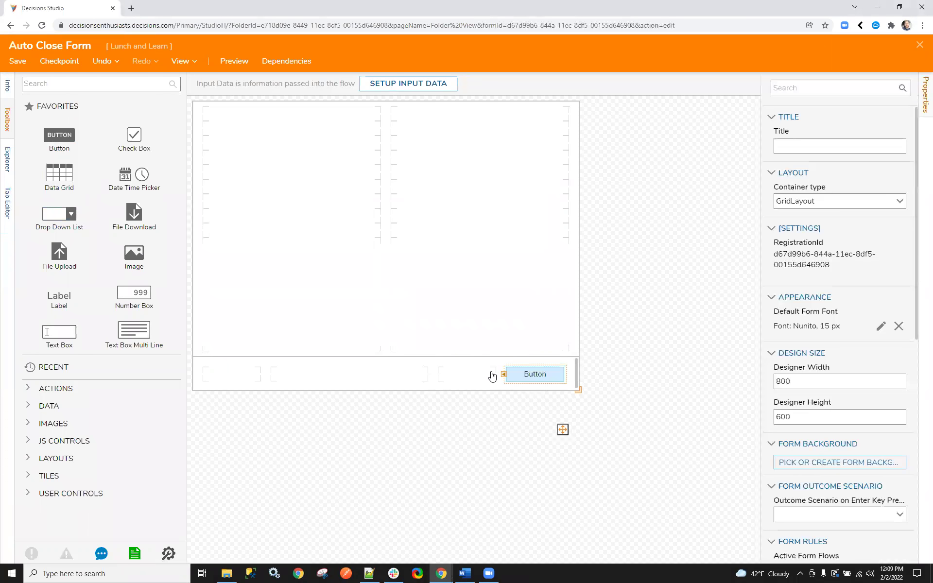
type("Done")
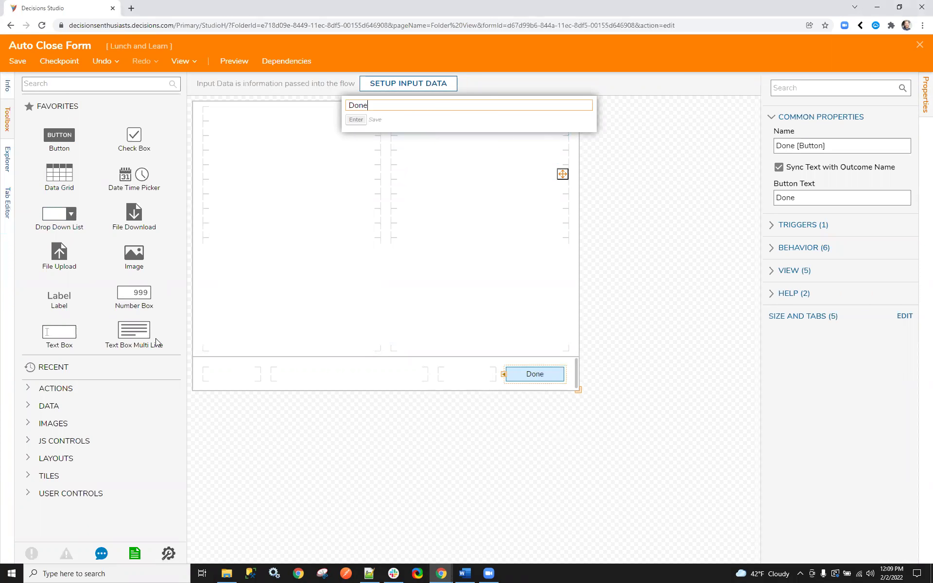
key("Return")
Place a text box in the form's first column and set its data name to "SomeData"
left_click_drag(56, 331, 227, 172)
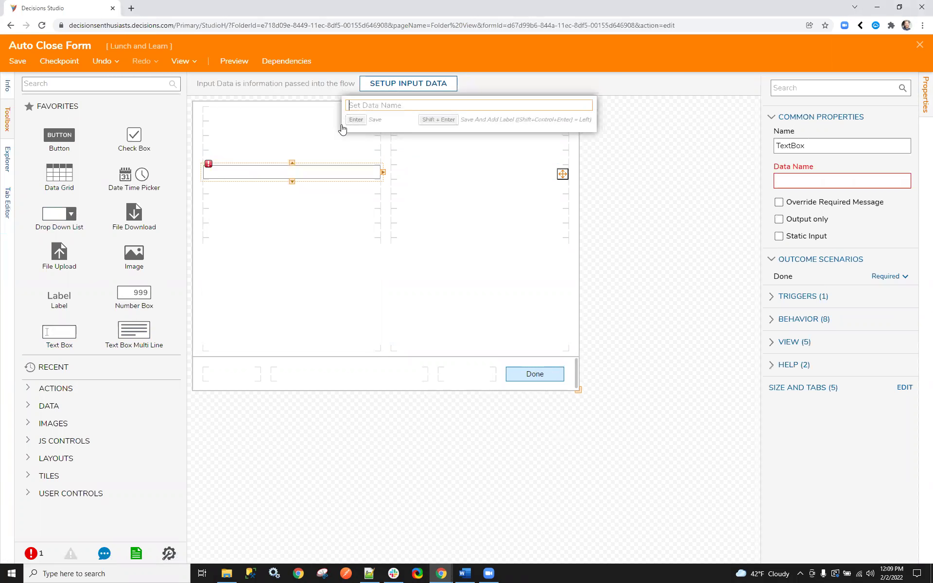
type("SomeData")
key("Return")
Place a label directly above the text box with the text "Enter your data"
left_click_drag(58, 298, 234, 155)
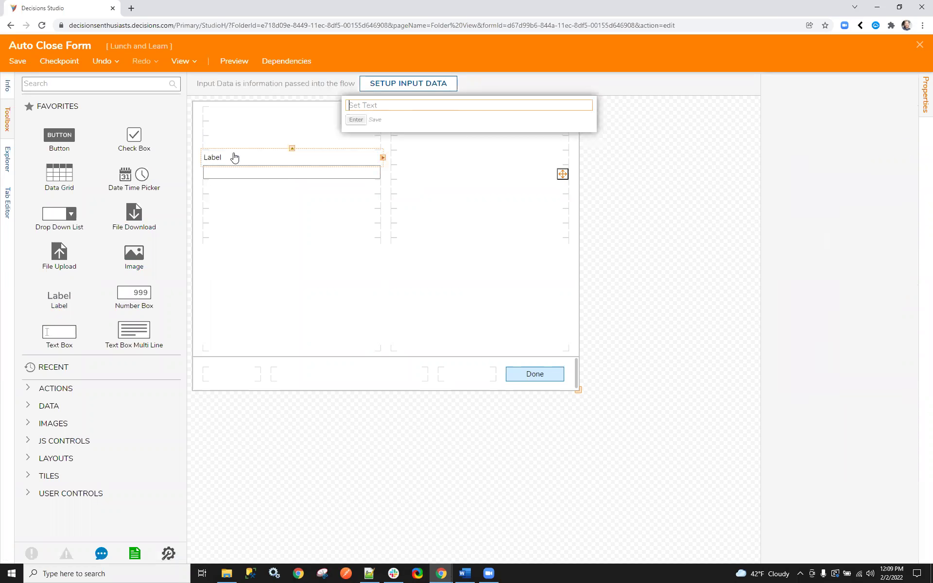
type("Enter y")
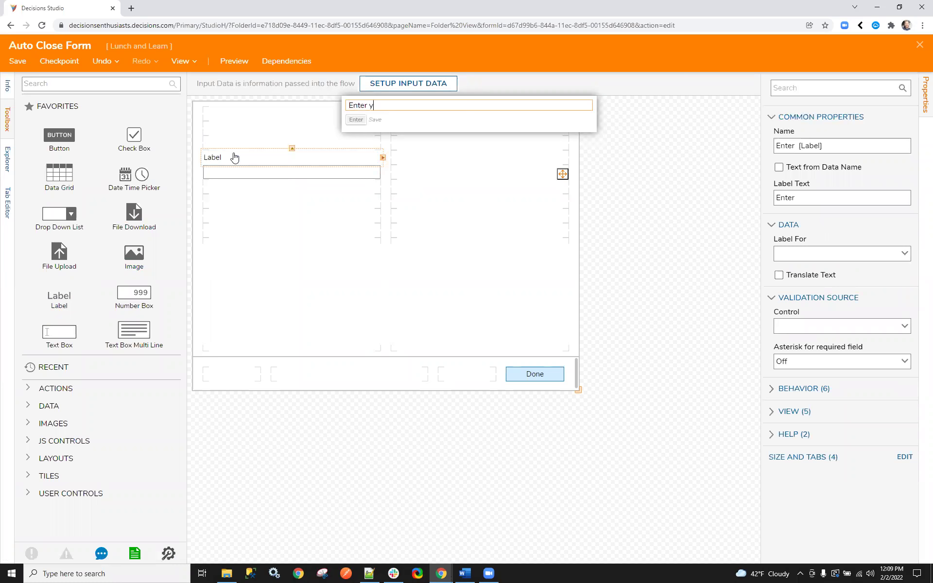
type("our data")
left_click(673, 291)
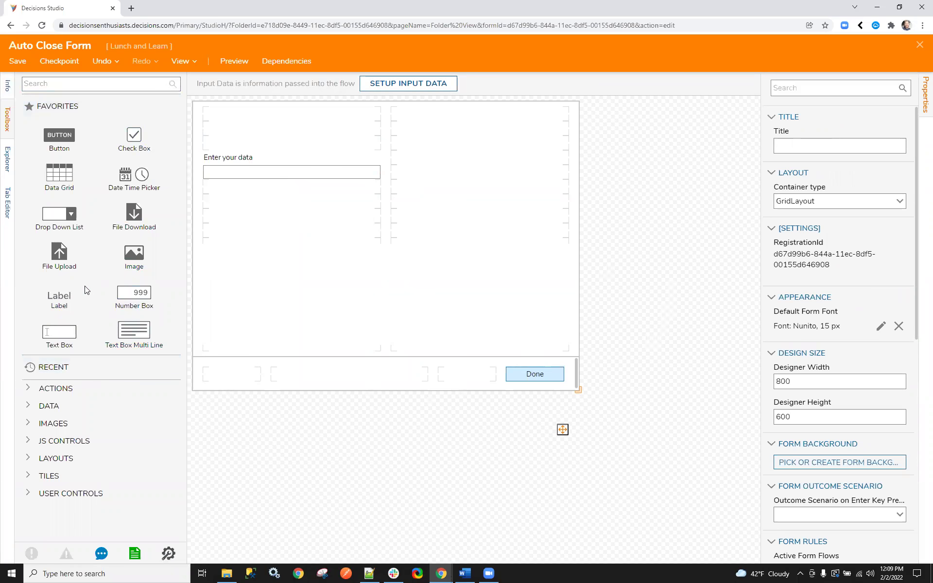
Search the form toolbox for "auto" and "clo" controls, then clear the search
left_click(70, 85)
type("auto")
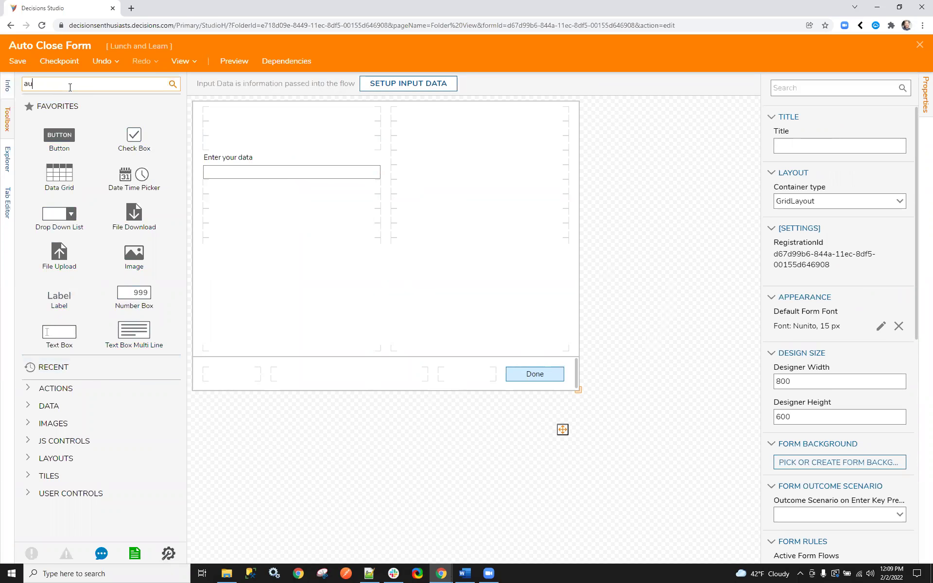
key("BackSpace")
key("BackSpace")
key("BackSpace")
key("BackSpace")
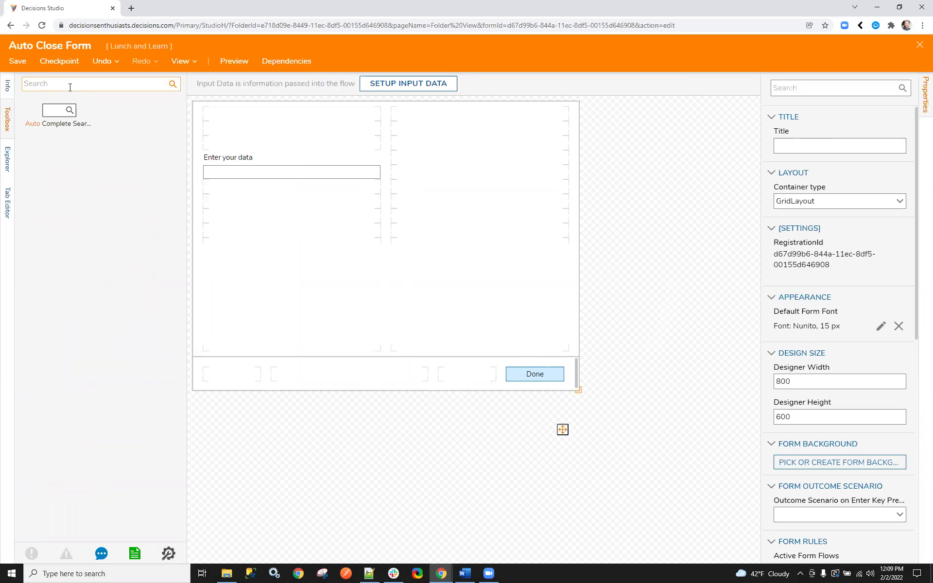
type("clo")
key("BackSpace")
key("BackSpace")
key("BackSpace")
key("BackSpace")
key("BackSpace")
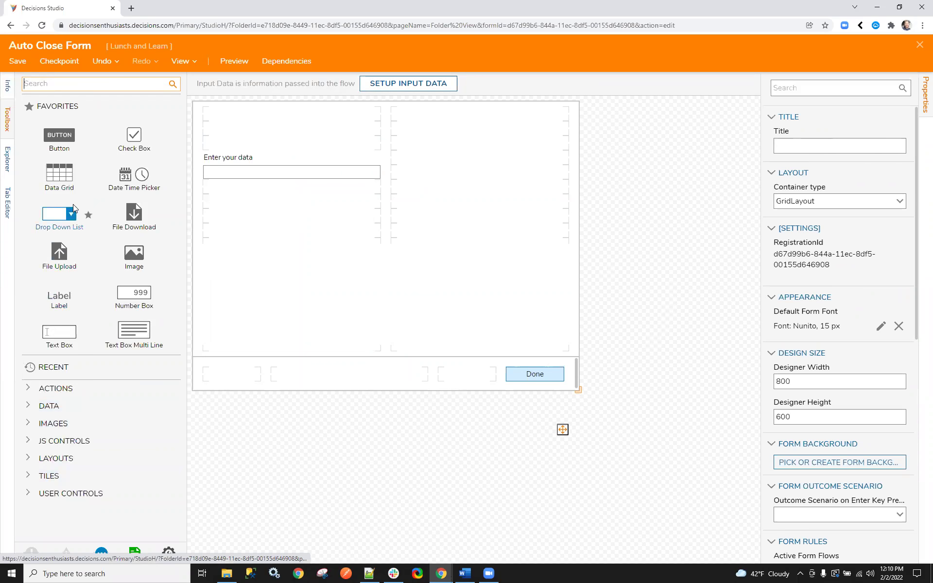
Find the Timer Form Exit control and place it in the second cell of the form's bottom row
type("ti")
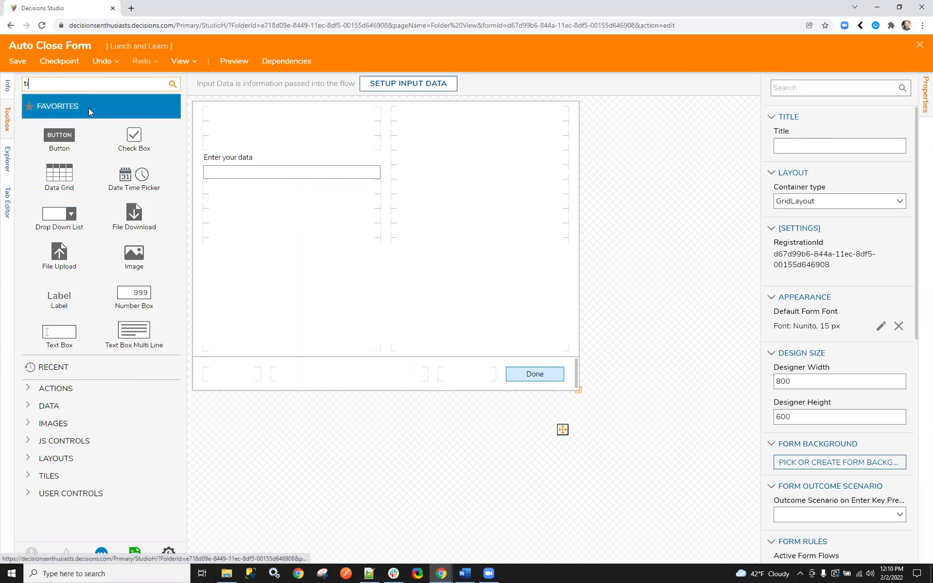
type("mer")
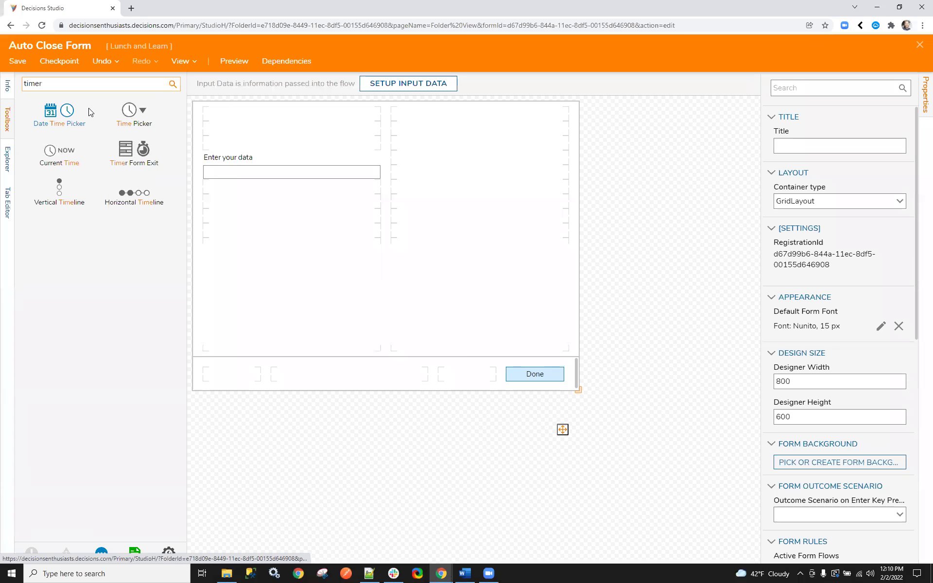
left_click_drag(51, 113, 301, 380)
left_click_drag(306, 376, 327, 384)
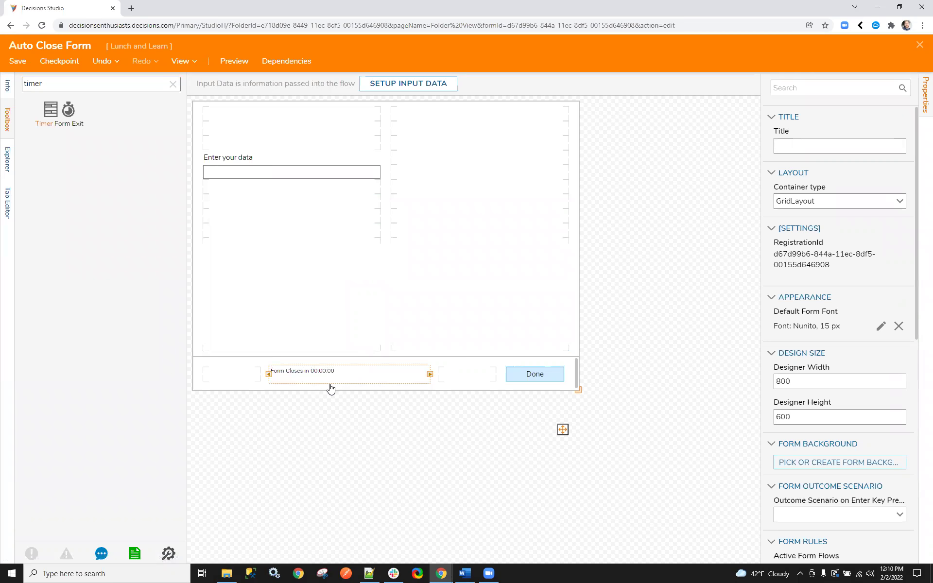
right_click(327, 382)
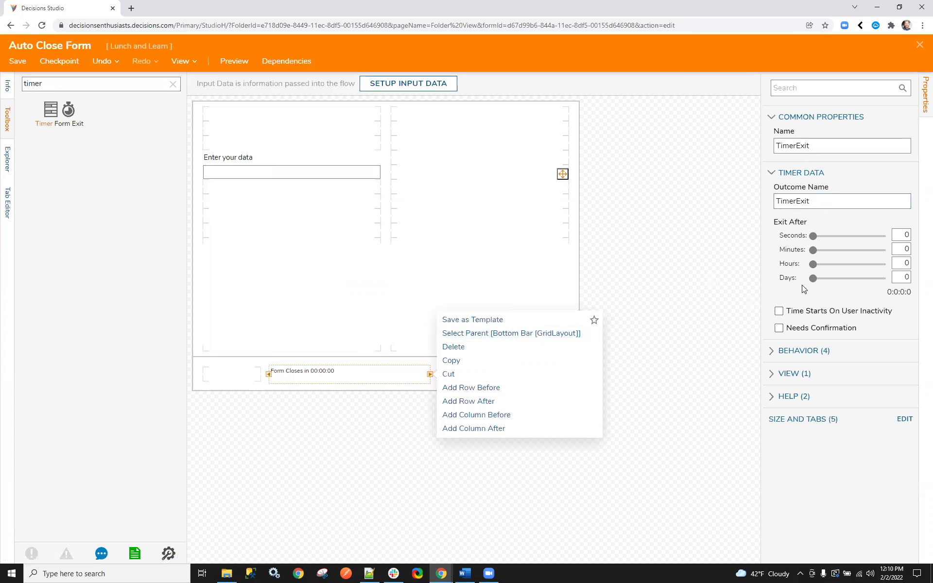
Set the timer control to exit after 30 seconds, leaving its start on user inactivity disabled
left_click(830, 200)
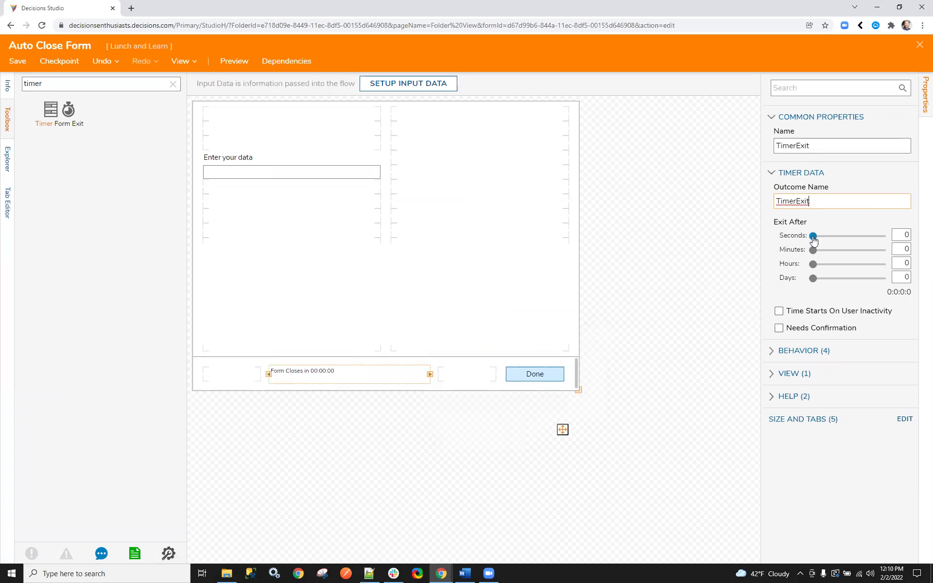
left_click(904, 234)
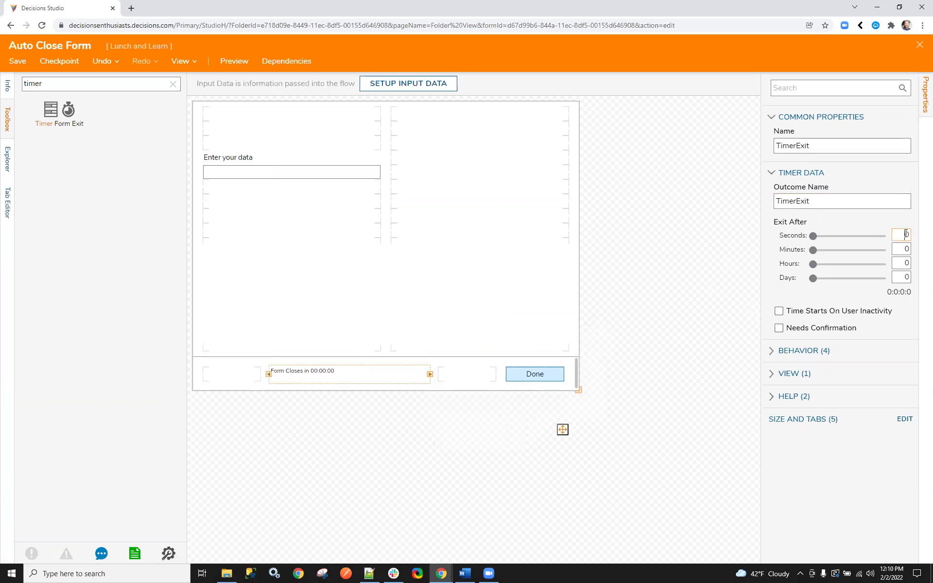
type("3")
left_click(779, 312)
left_click(780, 314)
Require confirmation for the timer exit with a 10-second dialog close time, and enable customizing the confirmation dialog
left_click(779, 328)
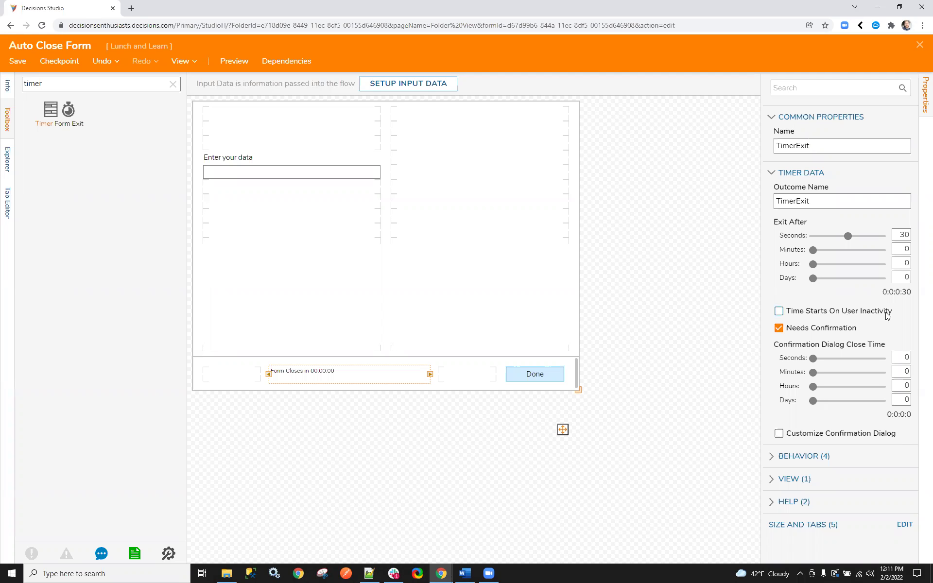
double_click(904, 358)
type("10")
left_click(779, 433)
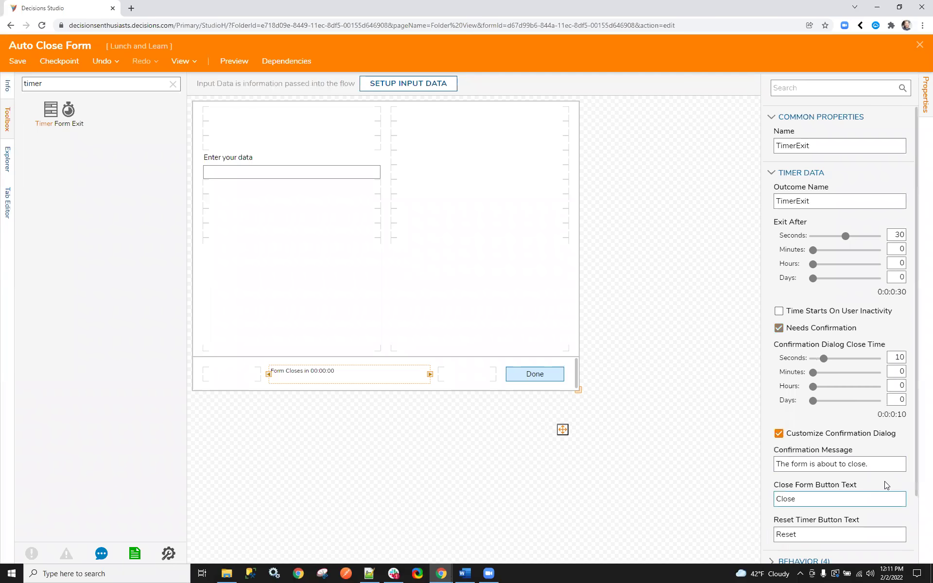
scroll(833, 469, "down", 2)
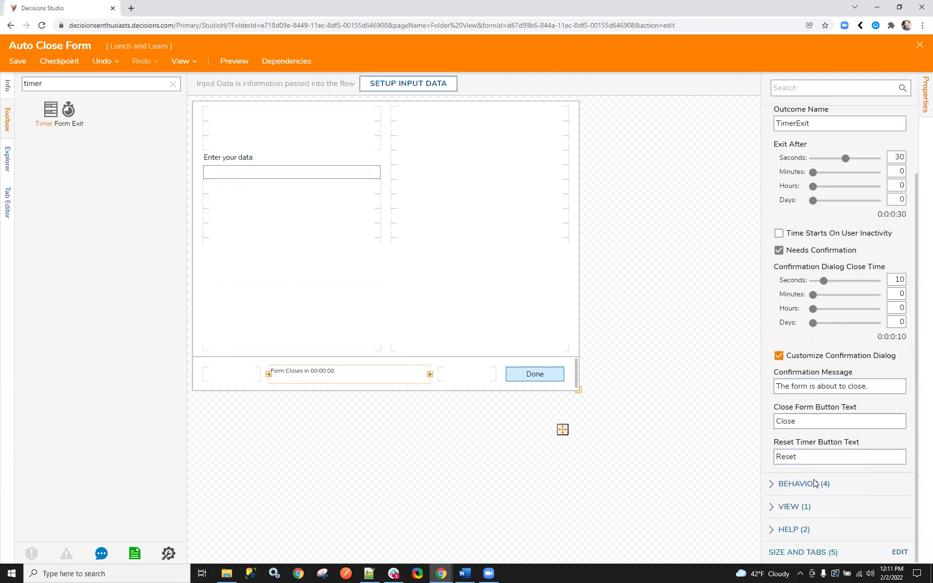
scroll(801, 481, "up", 1)
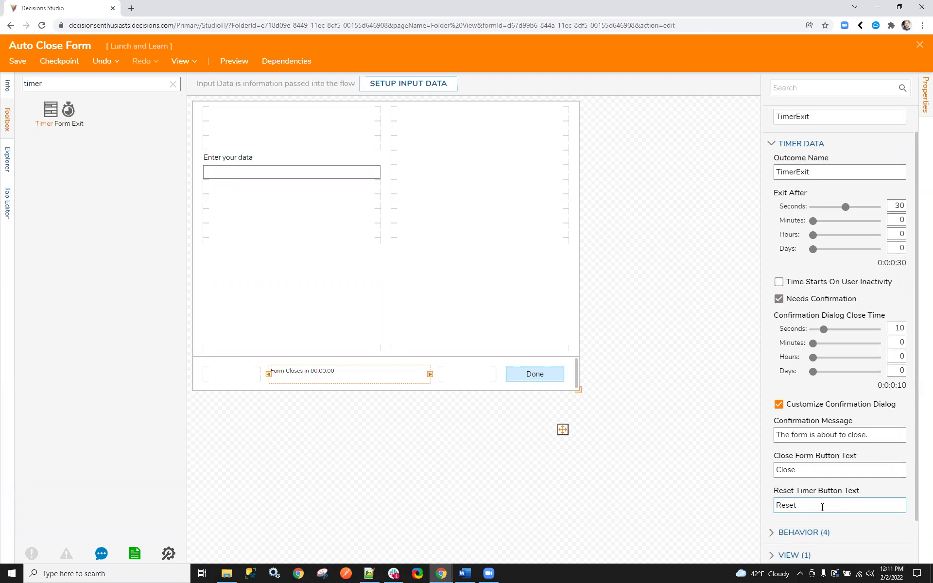
Save the Auto Close Form and close its designer
left_click(639, 352)
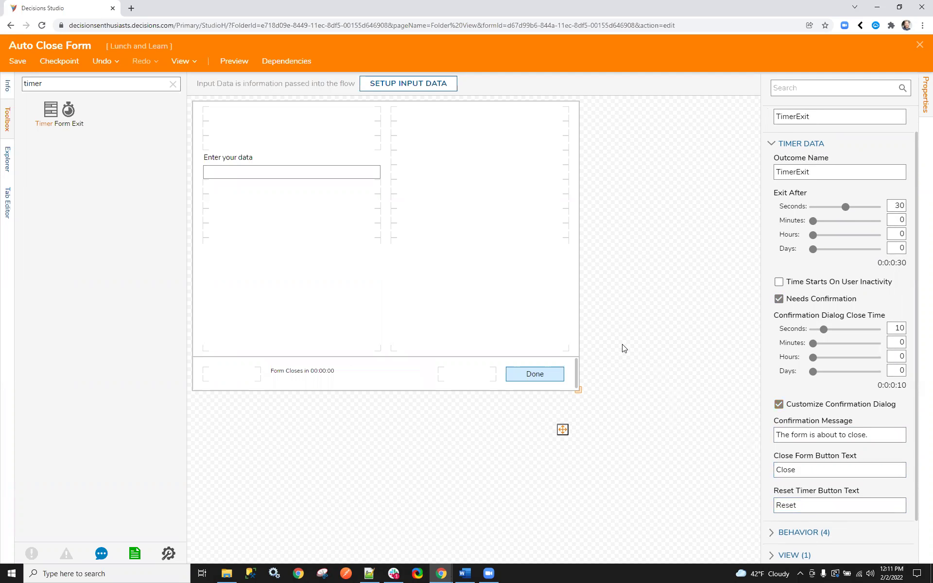
left_click(24, 59)
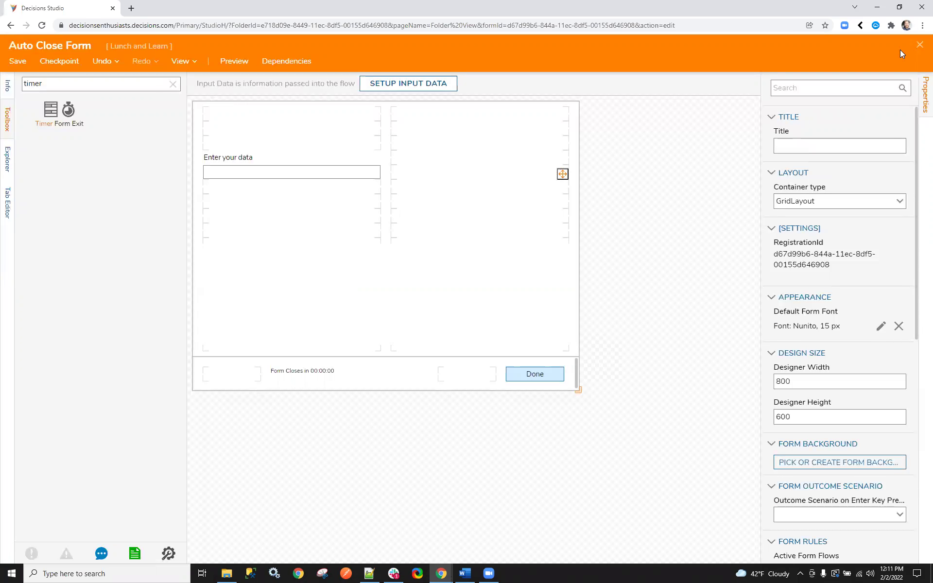
left_click(920, 46)
Create a new default flow named "Show Auto Close Form" in the Lunch and Learn folder
left_click(161, 97)
left_click(549, 304)
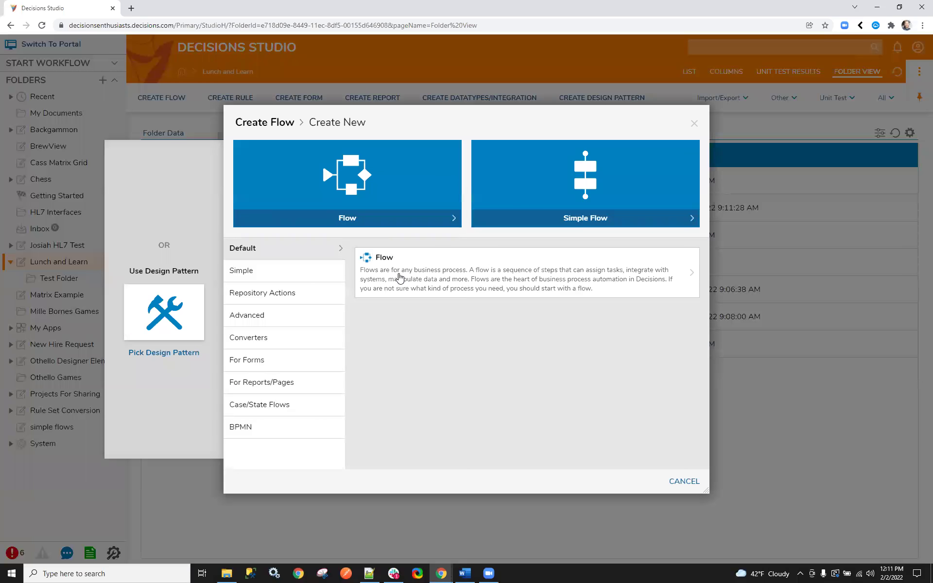
left_click(407, 280)
type("Show AU")
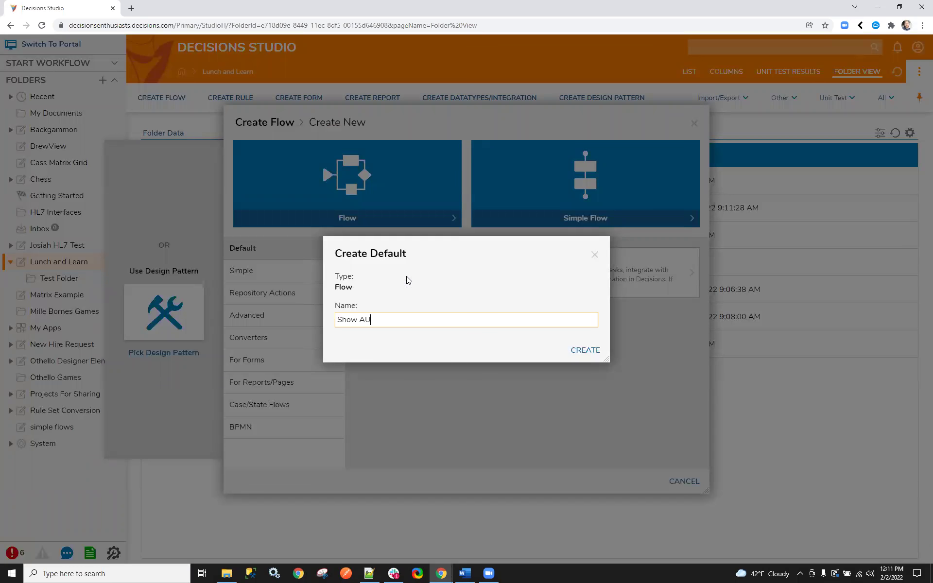
key("BackSpace")
type("uto Close Form")
left_click(587, 350)
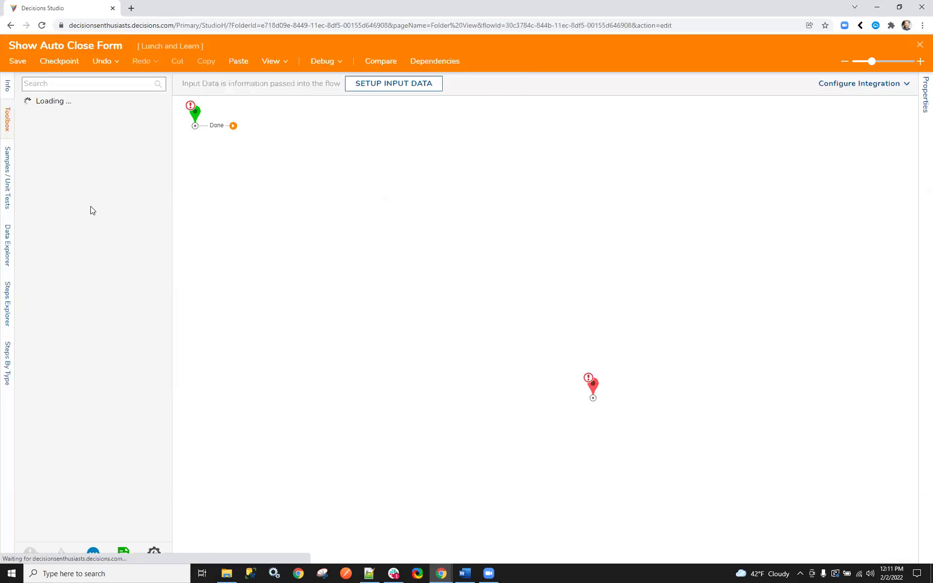
Add a Show Form step connected to the flow's start and assign the existing Auto Close Form to it
left_click_drag(70, 337, 384, 194)
left_click_drag(234, 126, 373, 194)
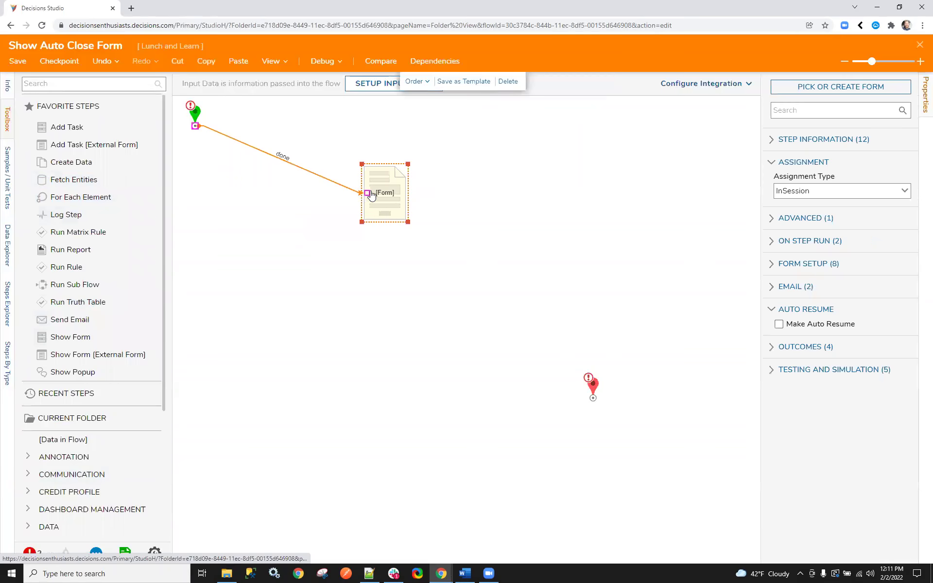
left_click(844, 96)
left_click(523, 323)
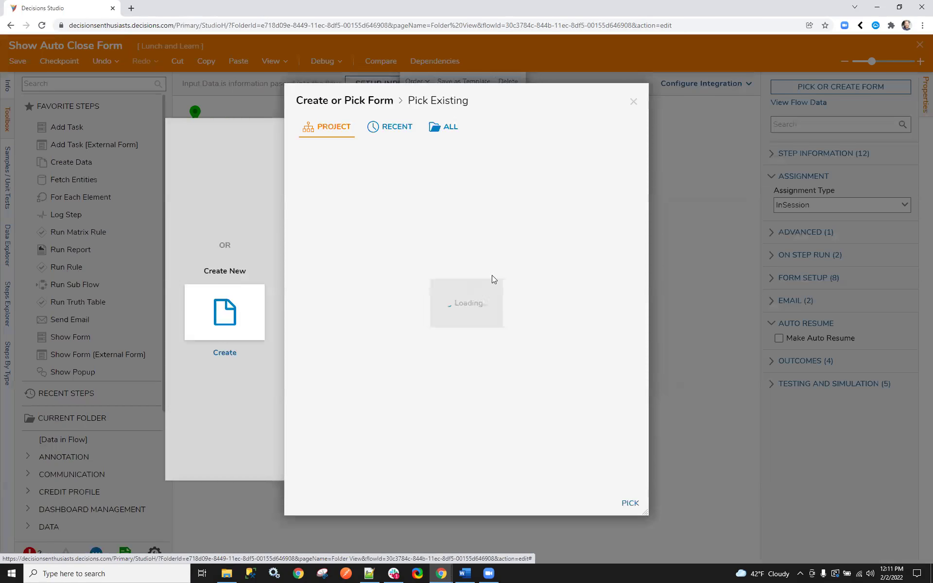
left_click(378, 135)
left_click(345, 191)
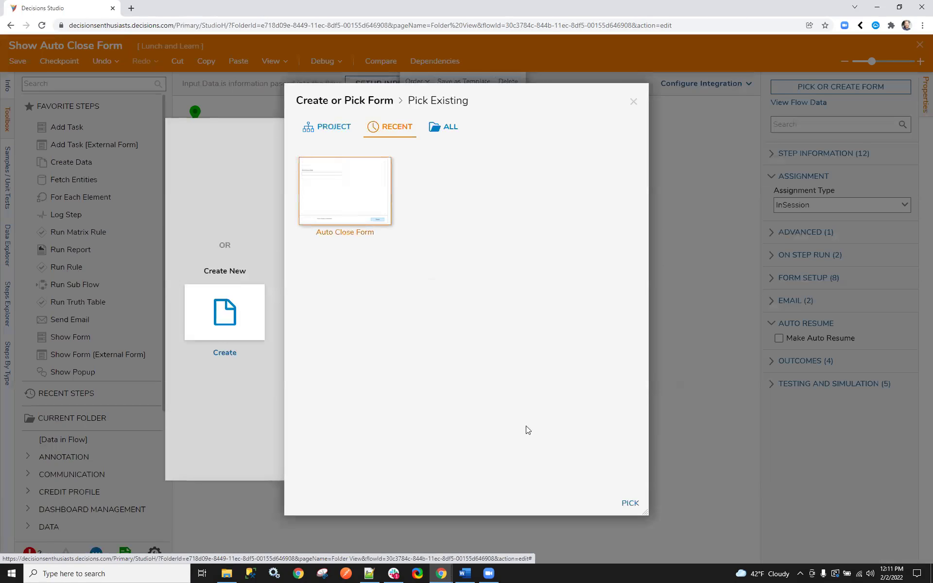
left_click(630, 505)
Connect the form step's Done and TimerExit outcomes to the end step, and shift the form step slightly
left_click_drag(453, 193, 592, 384)
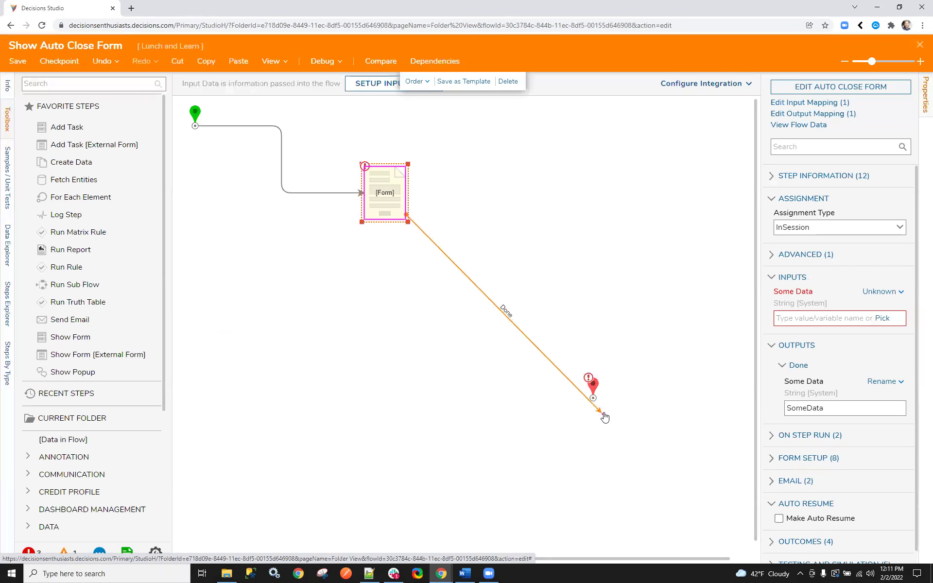
left_click_drag(452, 204, 593, 398)
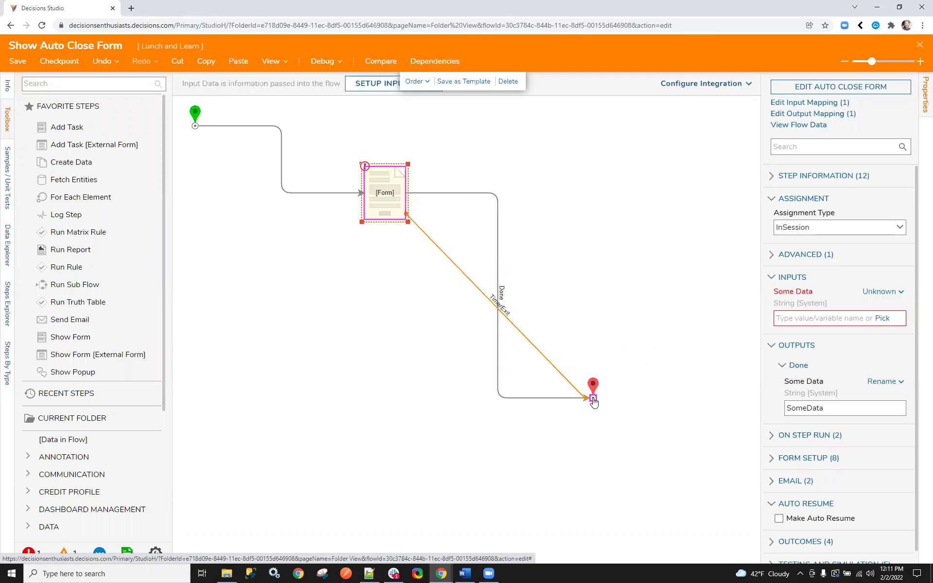
left_click(547, 298)
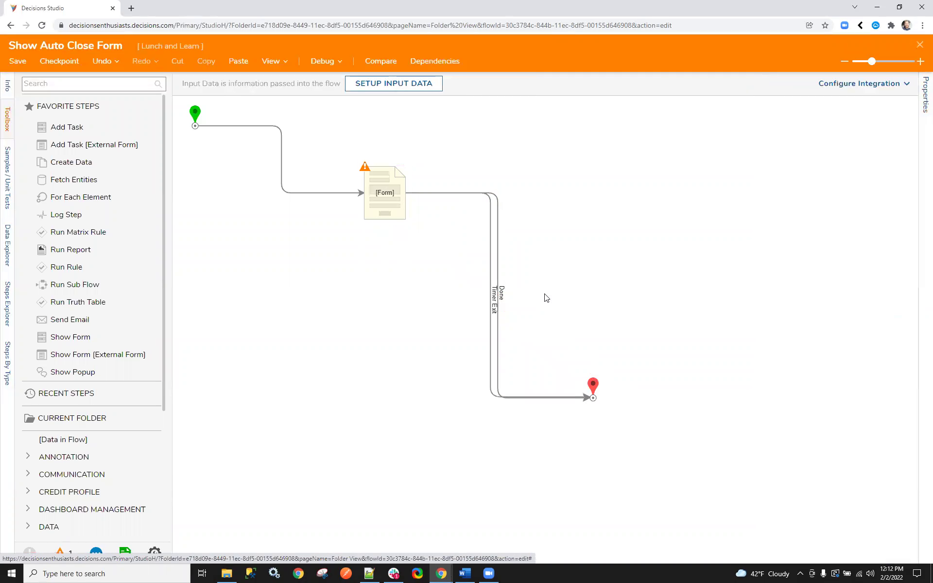
left_click_drag(393, 191, 368, 205)
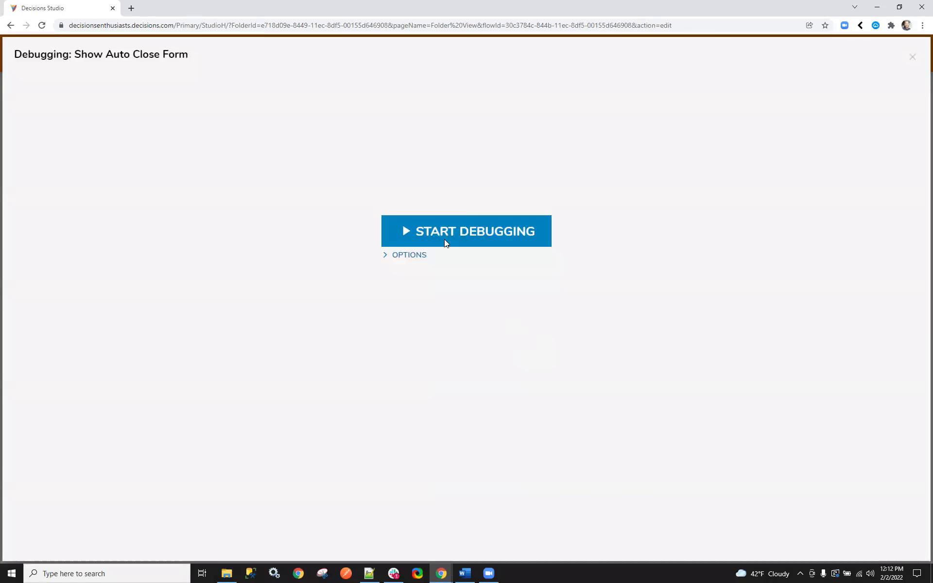
Debug the flow, resetting the timer once at the close confirmation and letting it run out, and close the debugger
left_click(444, 242)
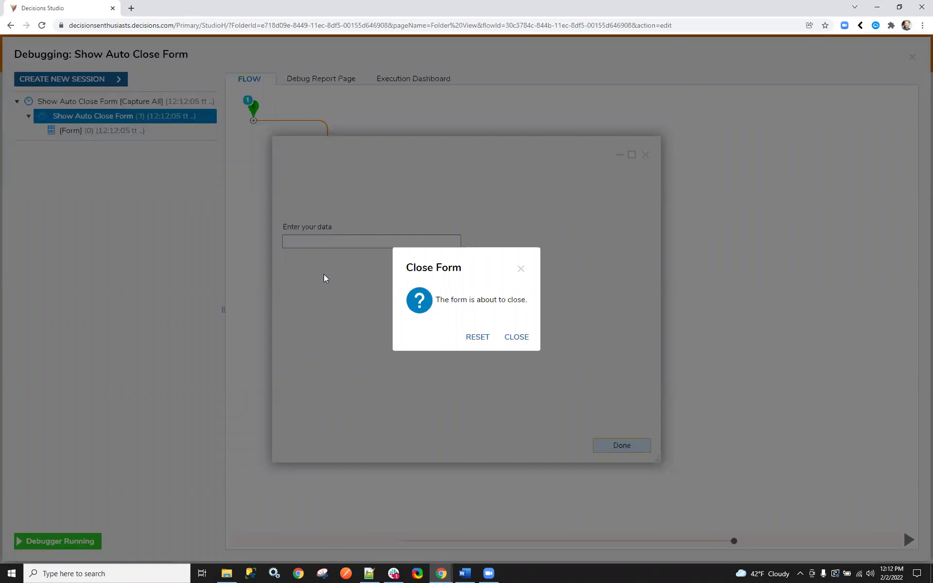
left_click(471, 338)
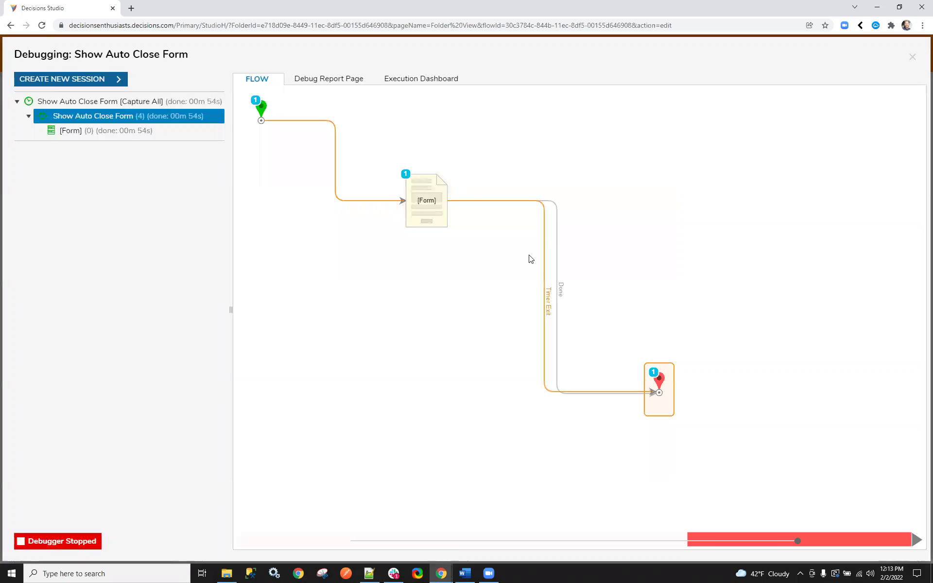
left_click(913, 58)
Open the Auto Close Form from its flow step and make the timer start on user inactivity, keeping confirmation required
left_click(373, 213)
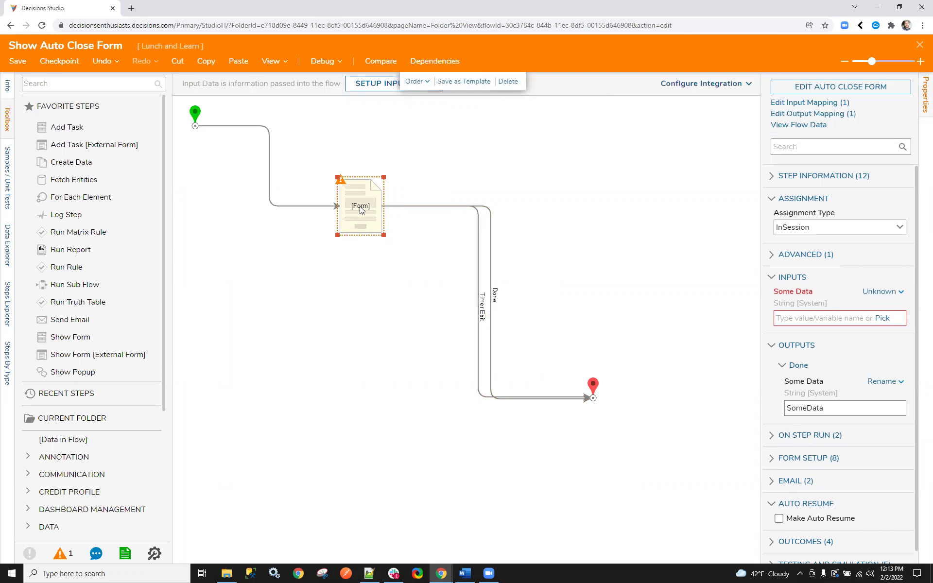
left_click(838, 92)
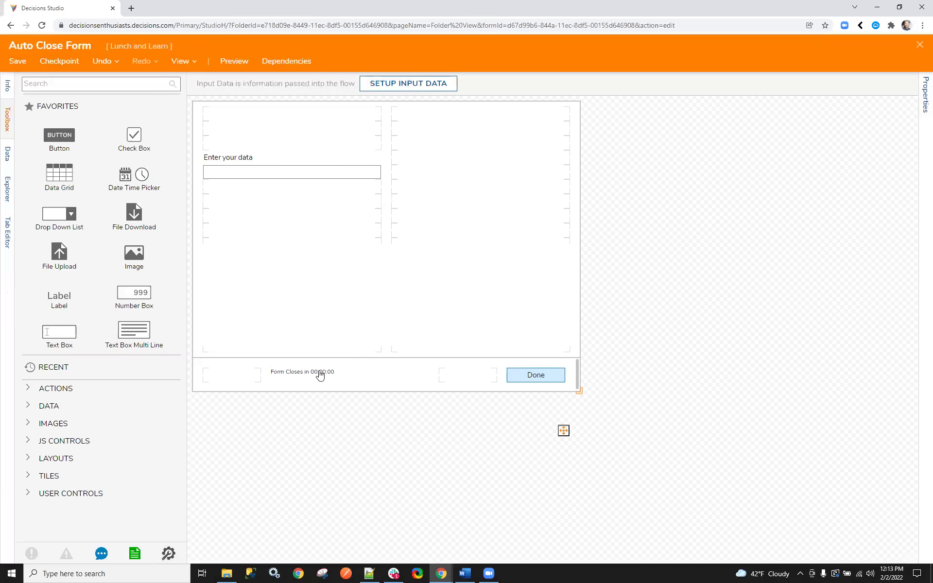
scroll(802, 432, "down", 2)
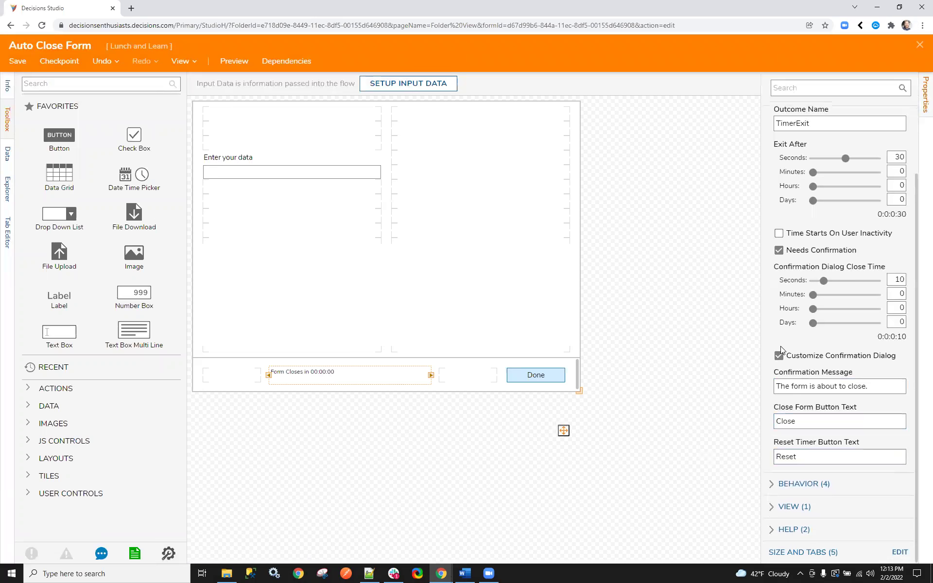
left_click(778, 233)
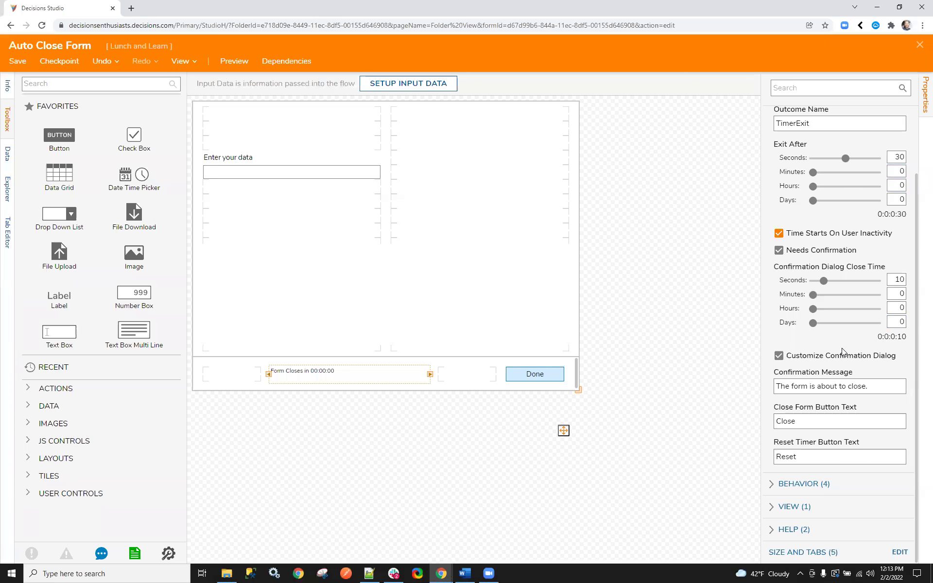
left_click(780, 251)
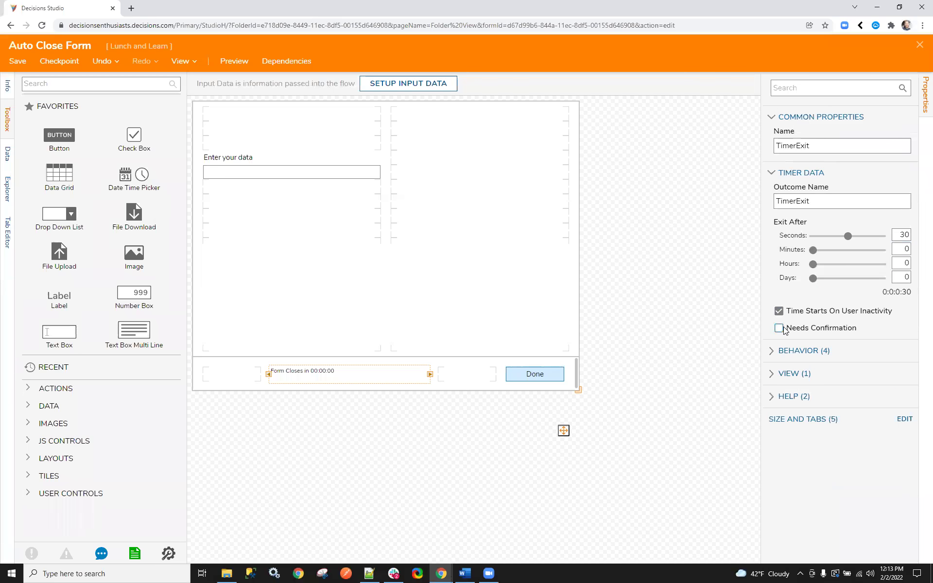
left_click(779, 328)
scroll(814, 385, "down", 2)
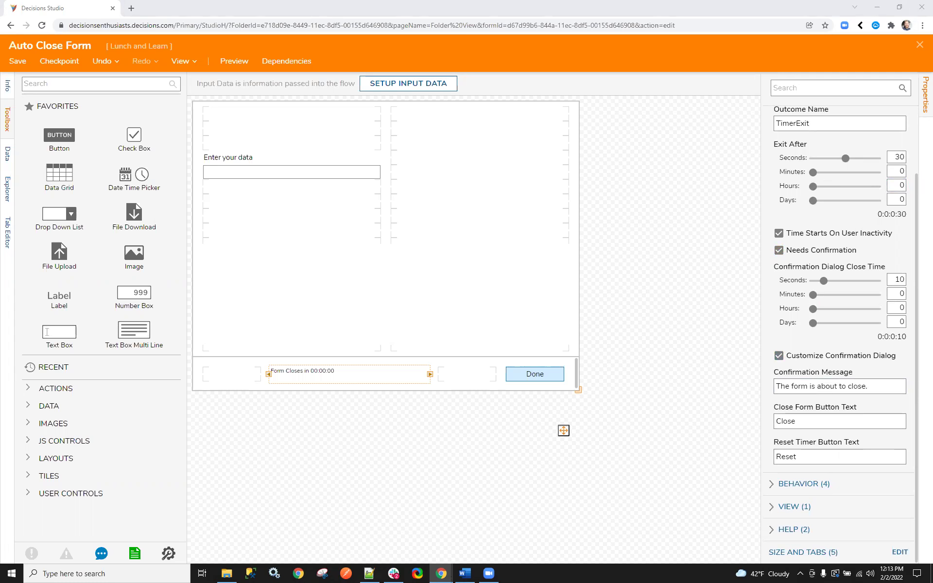
scroll(815, 274, "up", 2)
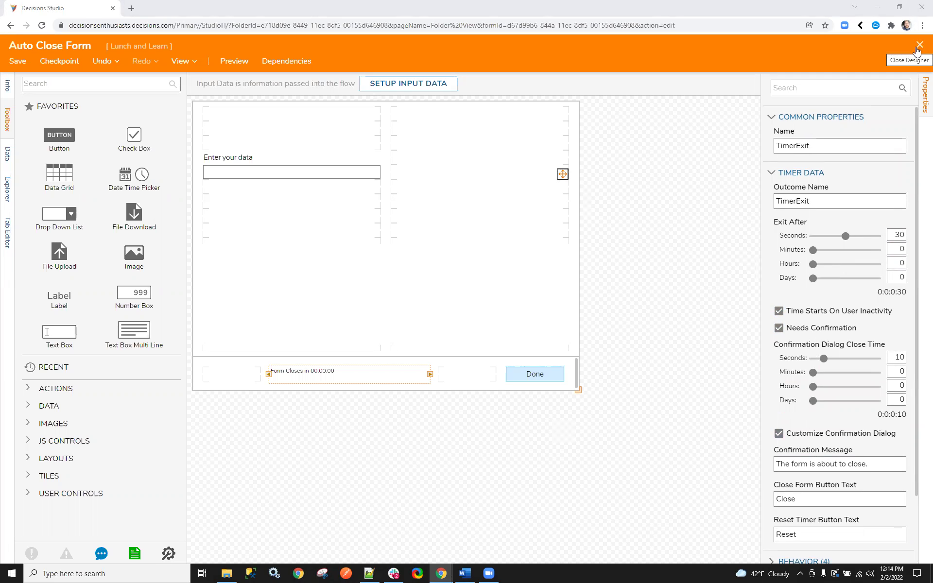
Close the form designer and the flow designer, saving the changes in both
left_click(917, 49)
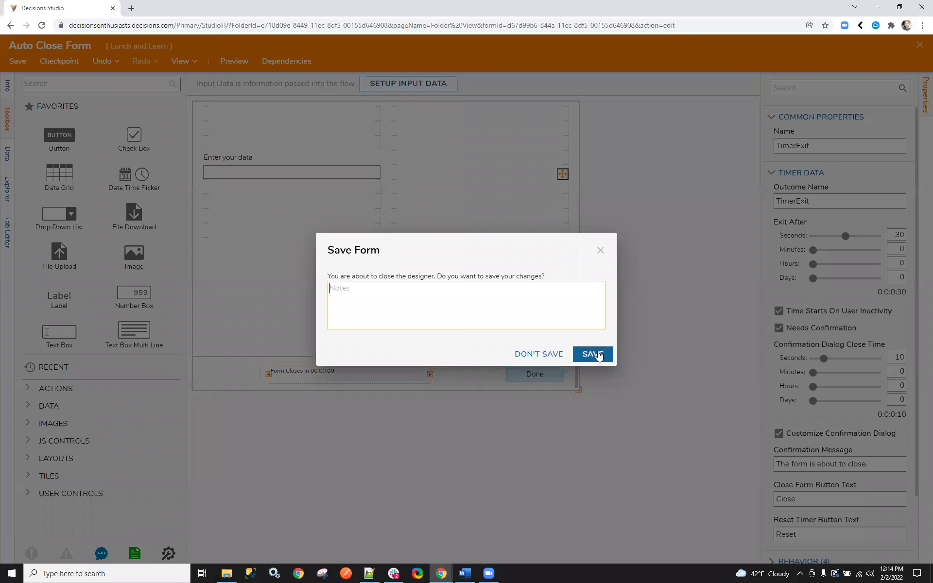
left_click(598, 355)
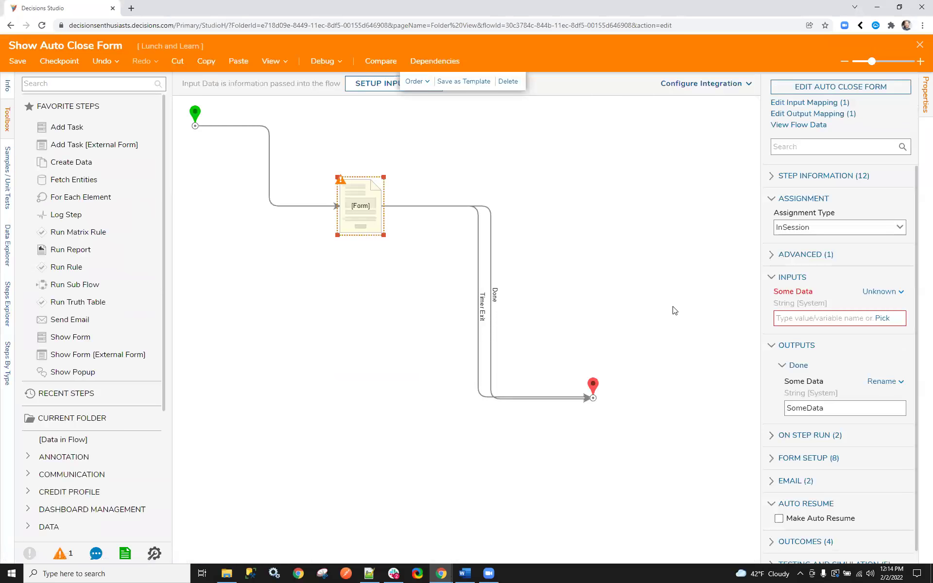
left_click(920, 49)
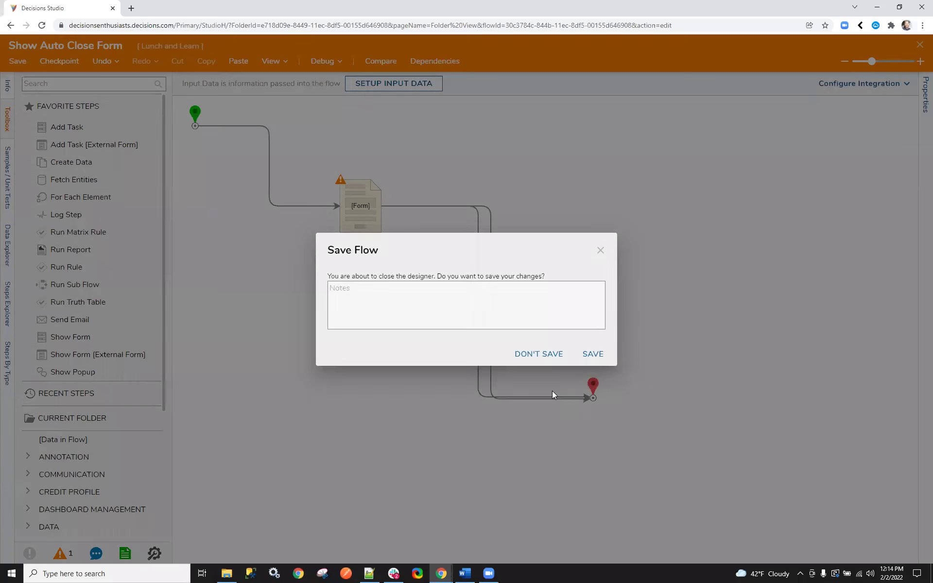
left_click(597, 356)
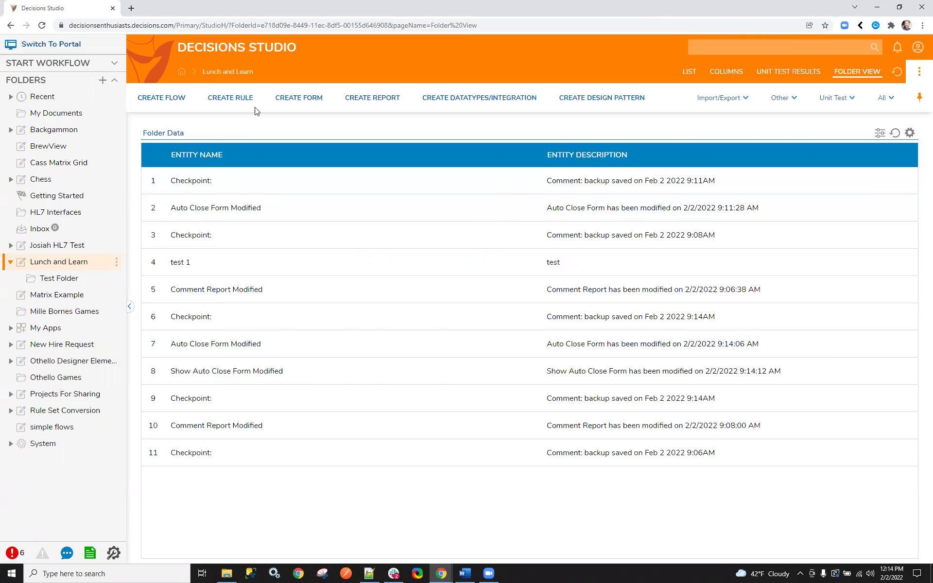
Create a new report in the Lunch and Learn folder, keeping the default name
left_click(357, 97)
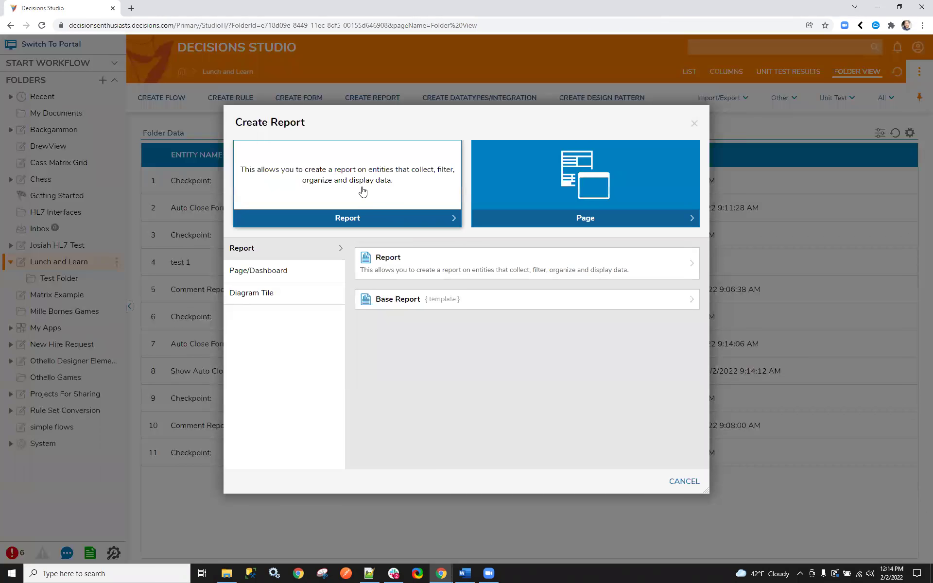
left_click(362, 191)
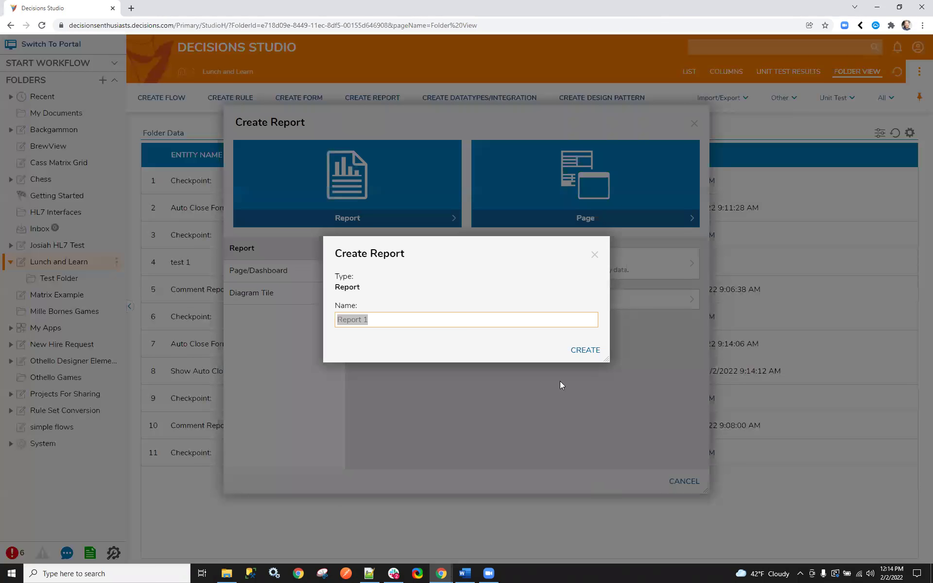
left_click(600, 355)
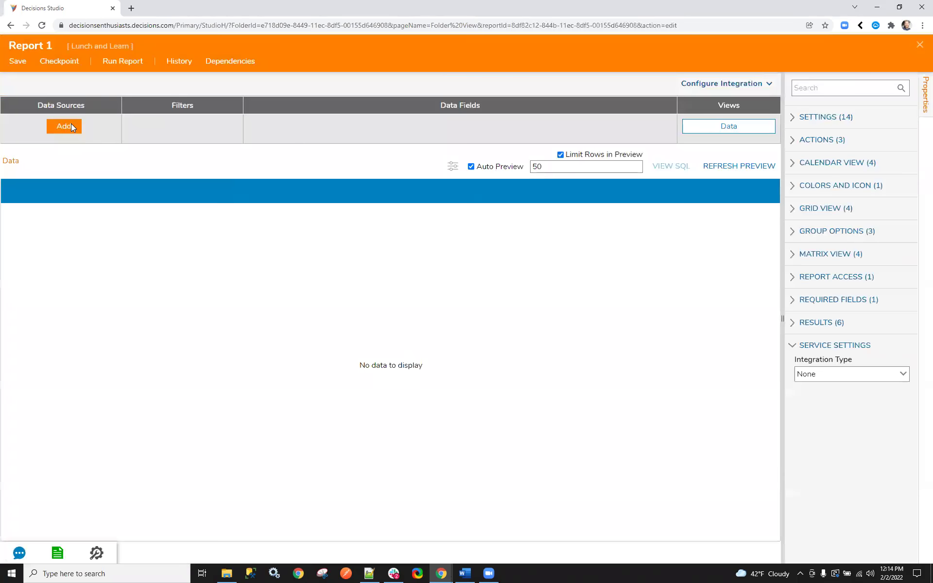
Add the Account Data Source from the Common category as the report's data source
left_click(66, 127)
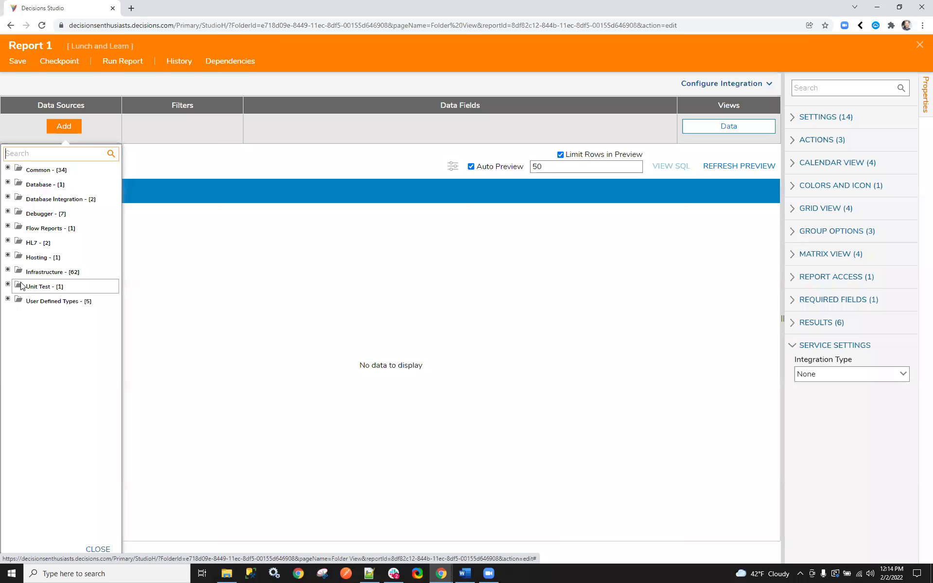
left_click(8, 168)
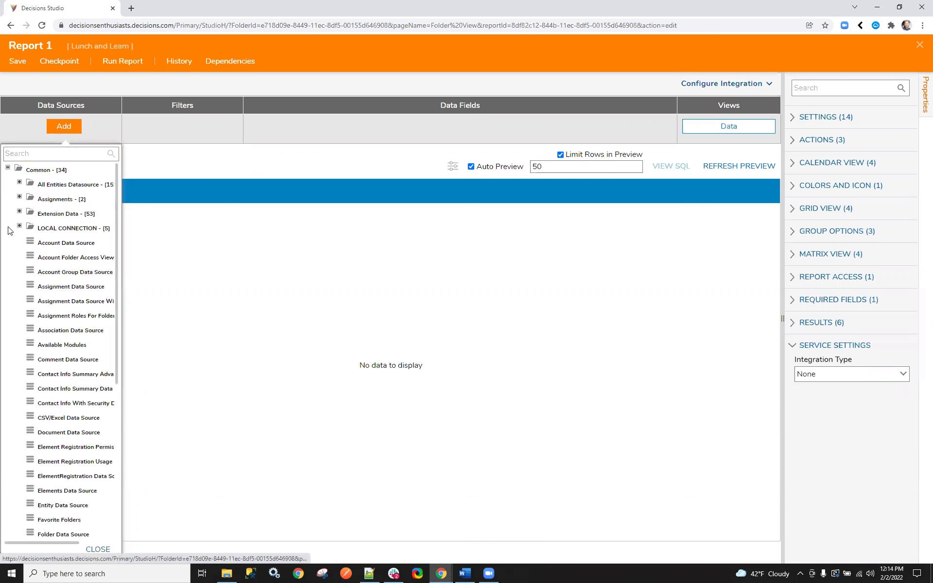
left_click(53, 243)
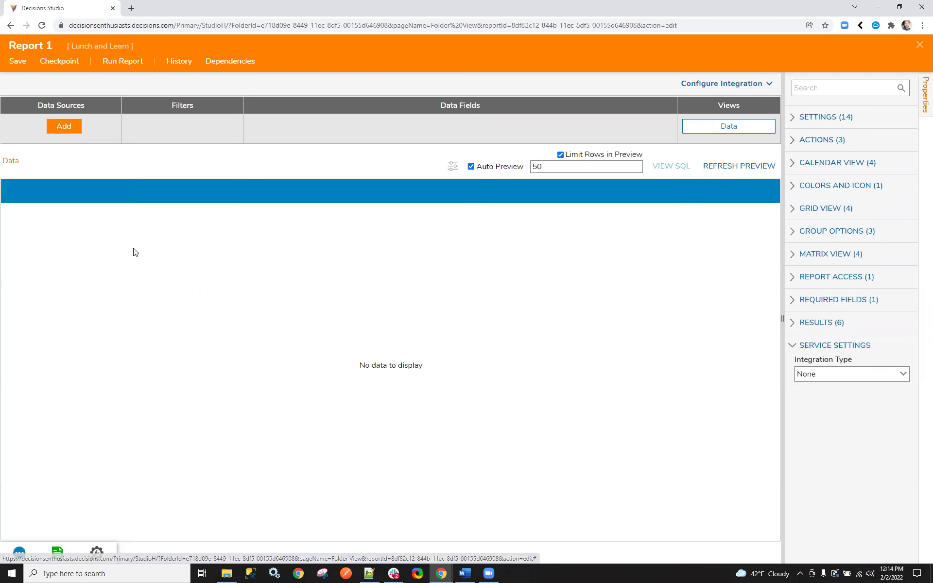
Add the Email Address field of the account data source to the report's data fields
left_click(275, 126)
scroll(476, 420, "down", 8)
scroll(466, 493, "down", 4)
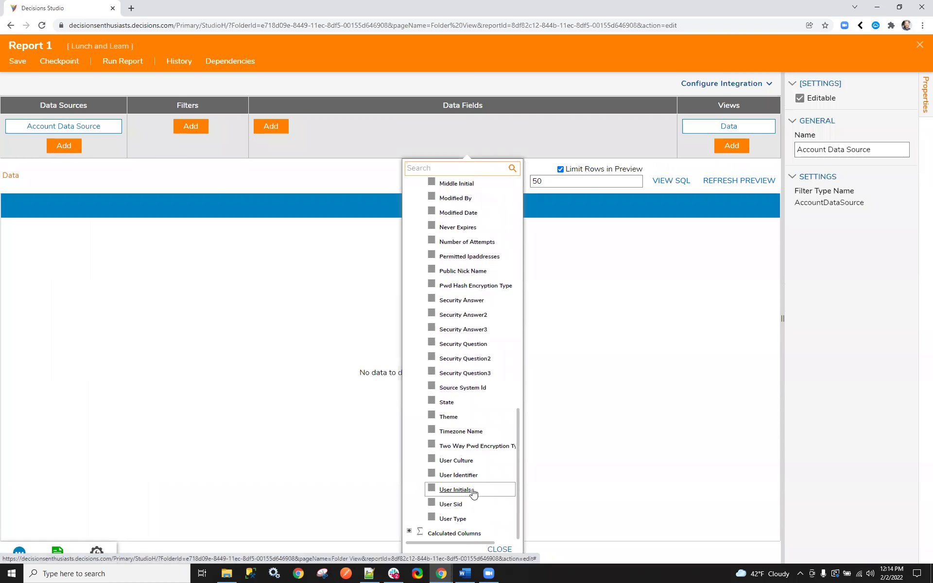
scroll(476, 437, "up", 4)
scroll(467, 452, "up", 4)
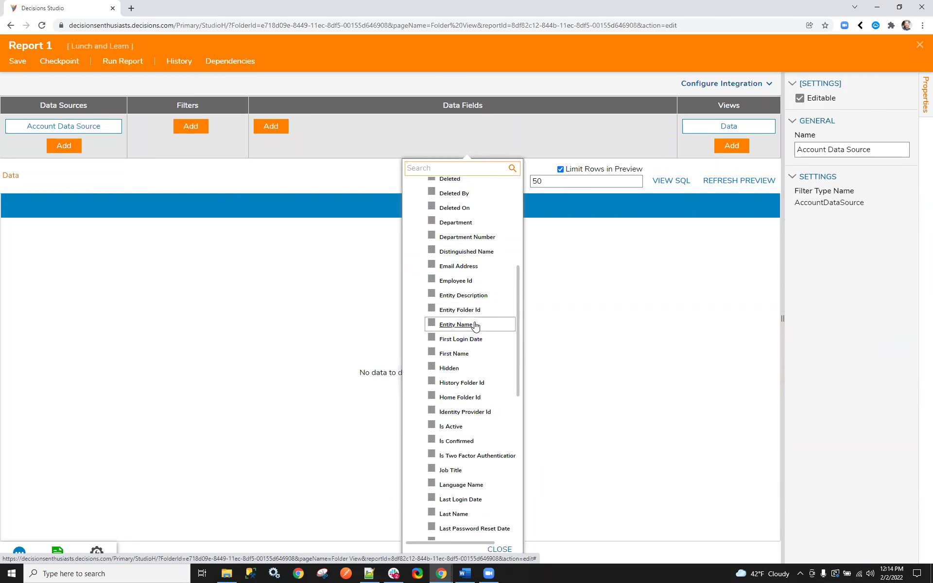
left_click(469, 267)
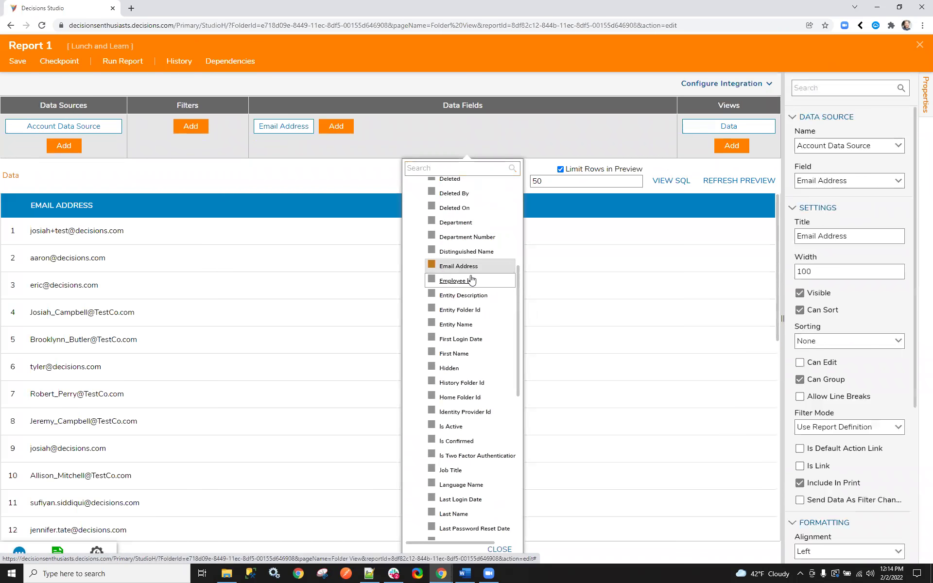
left_click(443, 128)
Look through the email addresses listed in the unfiltered report preview
scroll(208, 286, "down", 3)
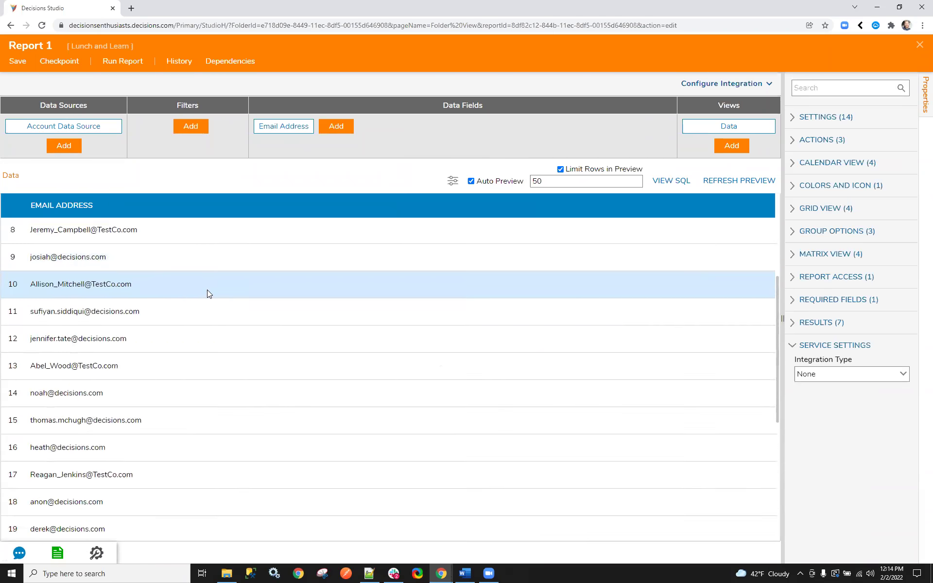
scroll(206, 295, "down", 3)
scroll(206, 294, "down", 2)
scroll(208, 295, "up", 6)
scroll(209, 295, "up", 2)
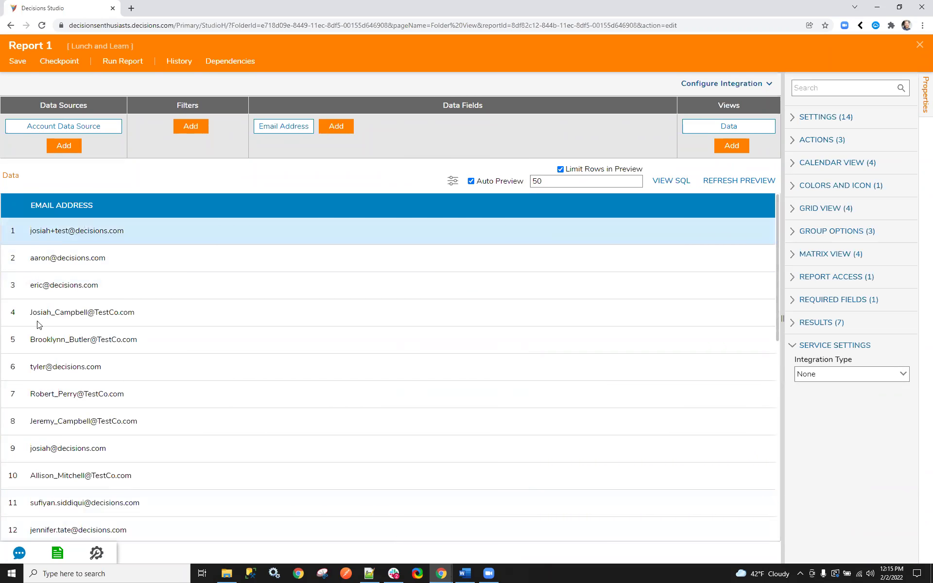
scroll(273, 439, "down", 4)
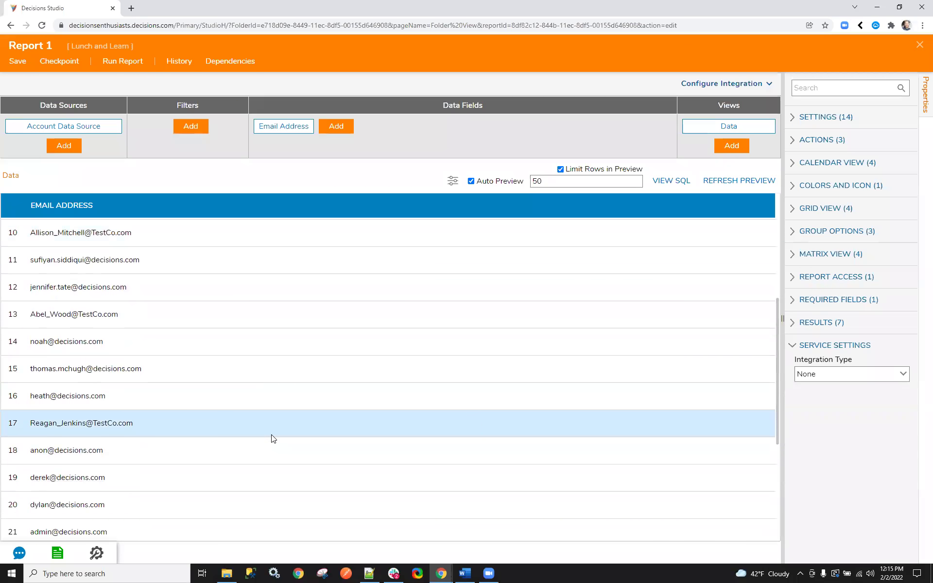
scroll(272, 437, "up", 4)
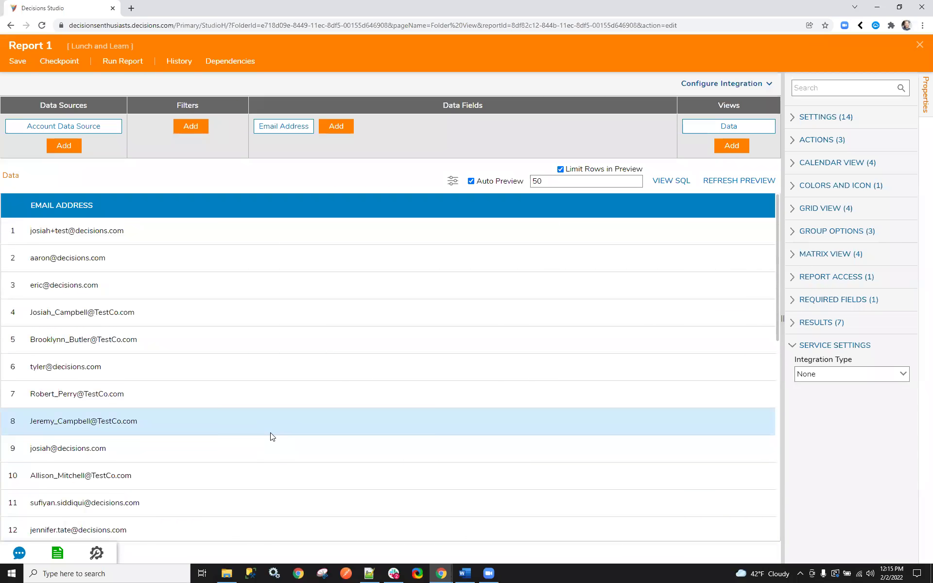
Add an Email Address Contains field filter to the report and set its value to j
left_click(189, 127)
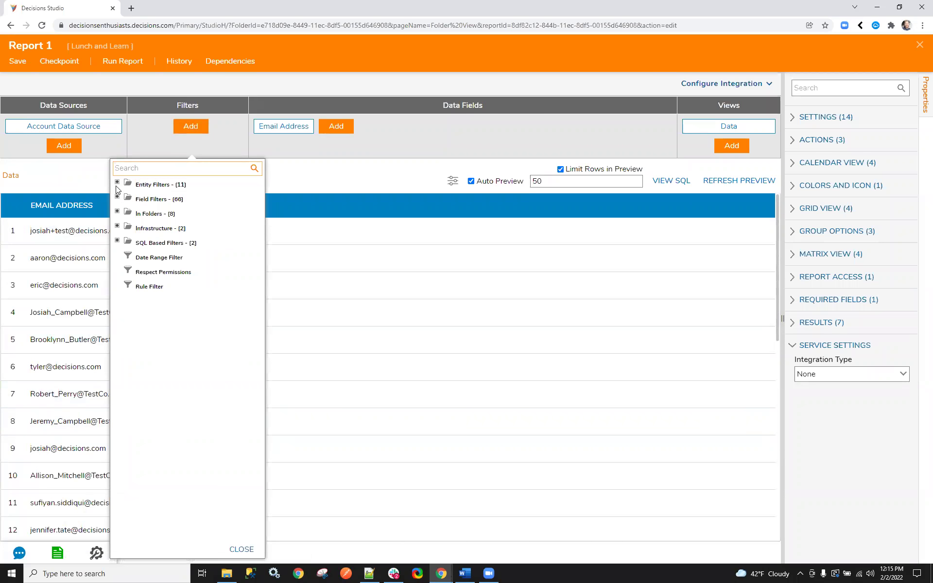
left_click(117, 196)
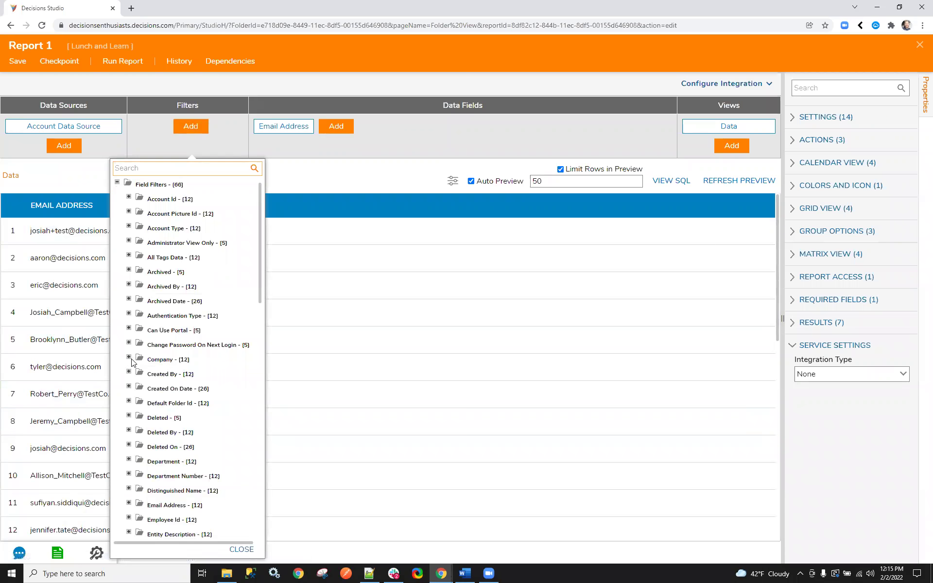
scroll(129, 389, "down", 3)
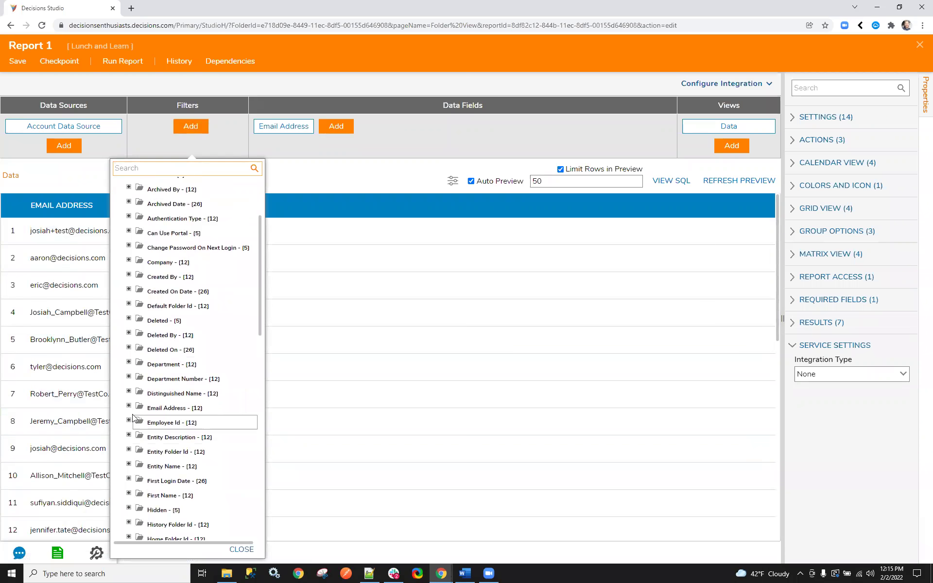
left_click(130, 406)
left_click(189, 392)
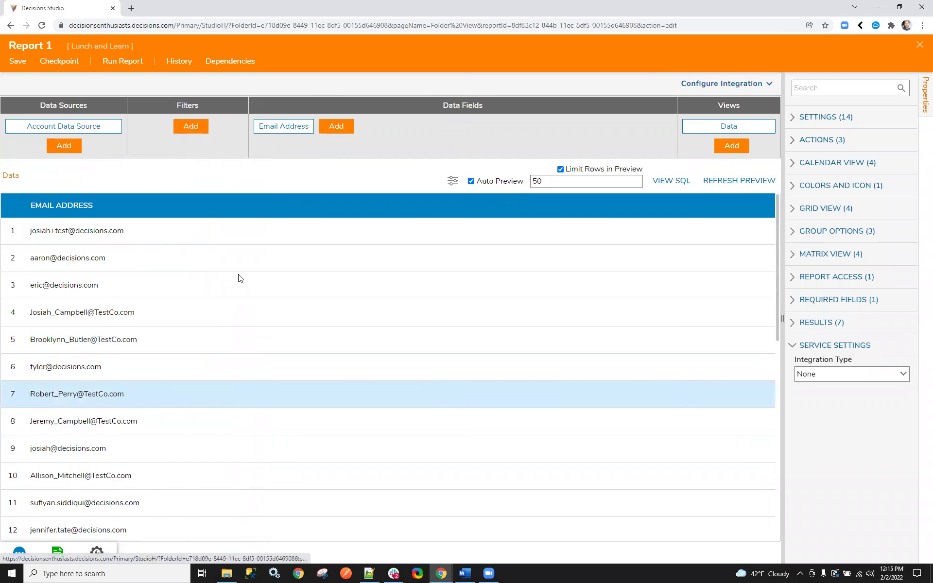
left_click(819, 281)
left_click(810, 275)
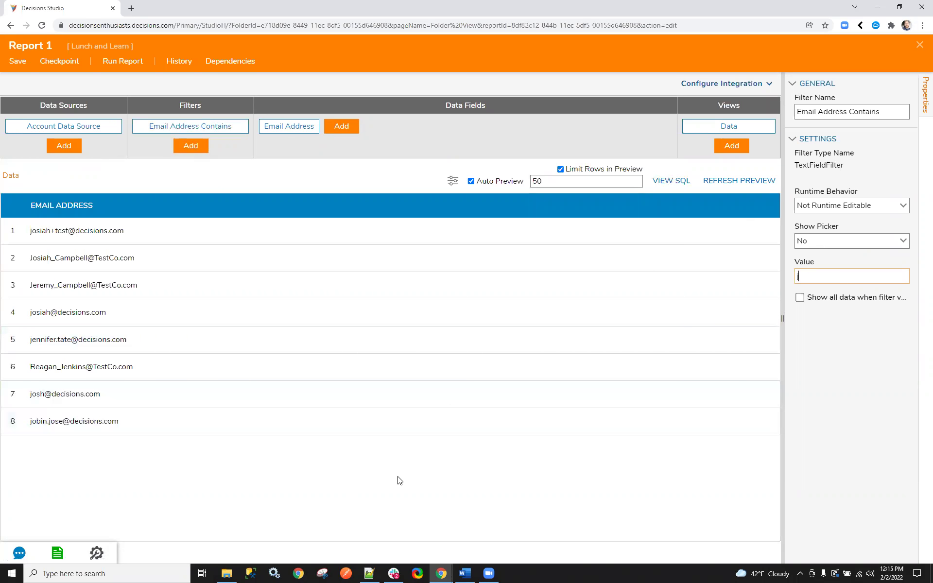
Add a Last Login Date Greater Than field filter as the report's second filter
left_click(191, 145)
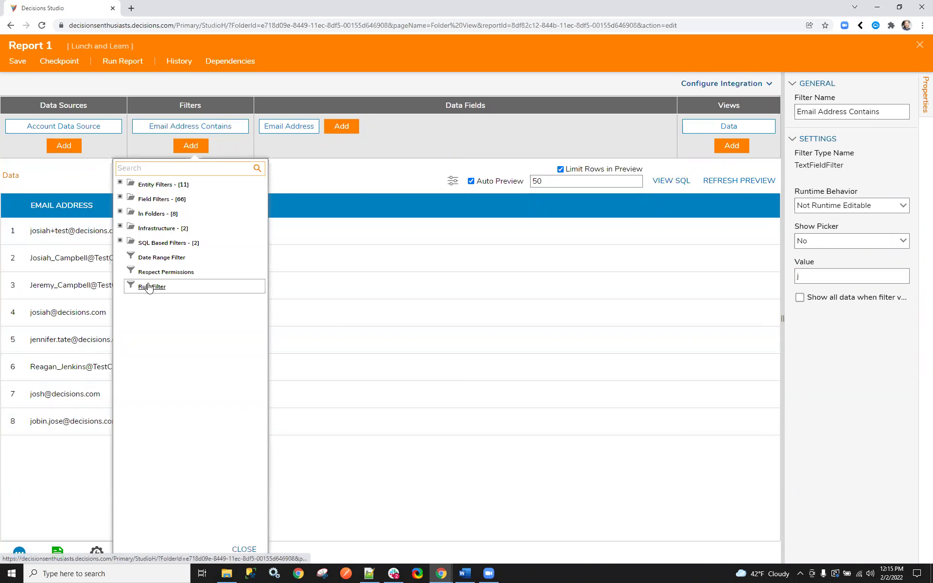
left_click(120, 197)
scroll(128, 331, "up", 3)
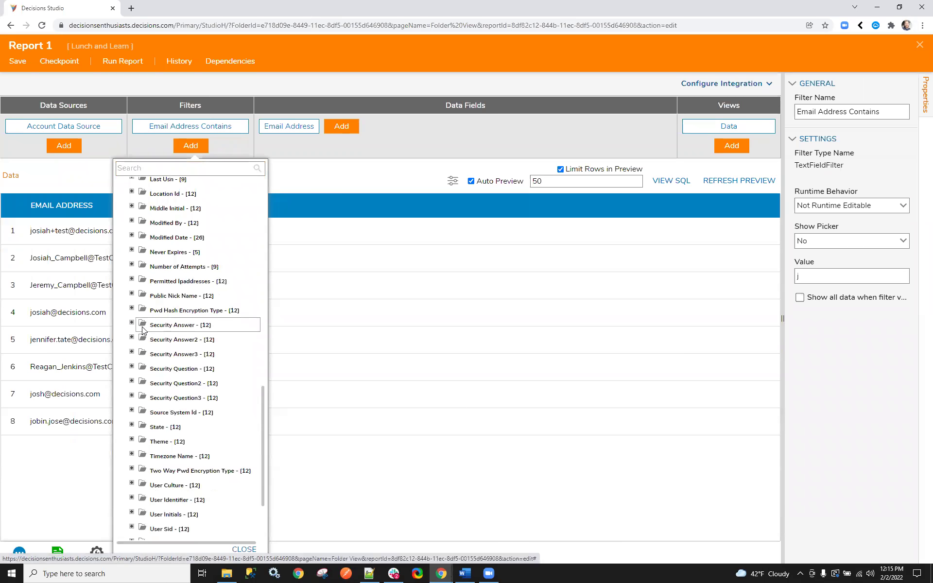
scroll(134, 390, "up", 1)
scroll(129, 379, "down", 4)
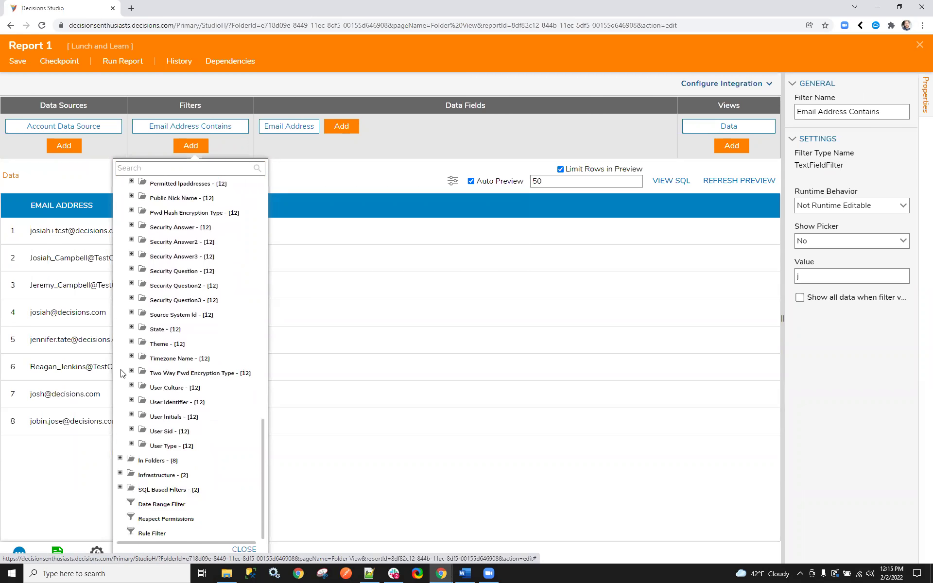
scroll(162, 386, "up", 4)
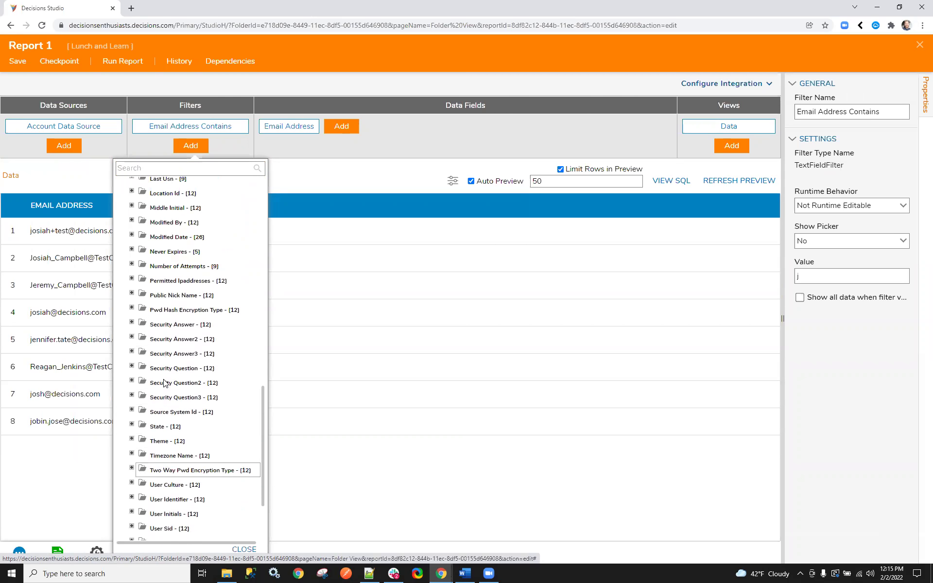
scroll(160, 379, "up", 3)
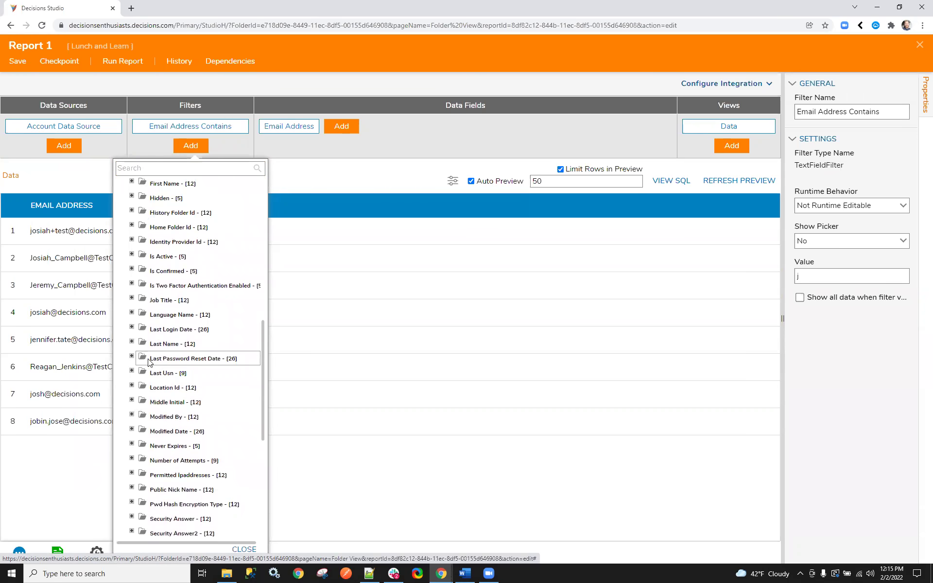
scroll(145, 359, "up", 3)
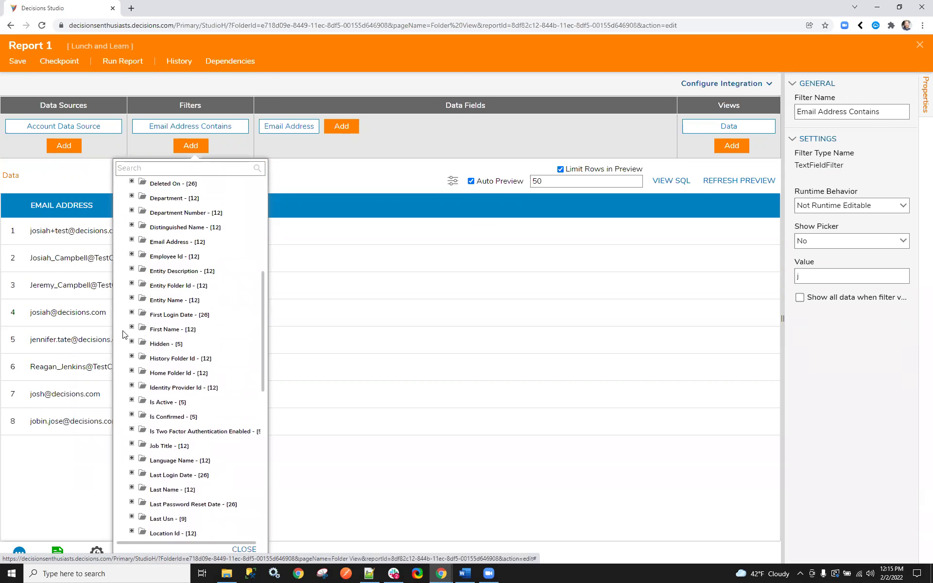
scroll(125, 364, "down", 1)
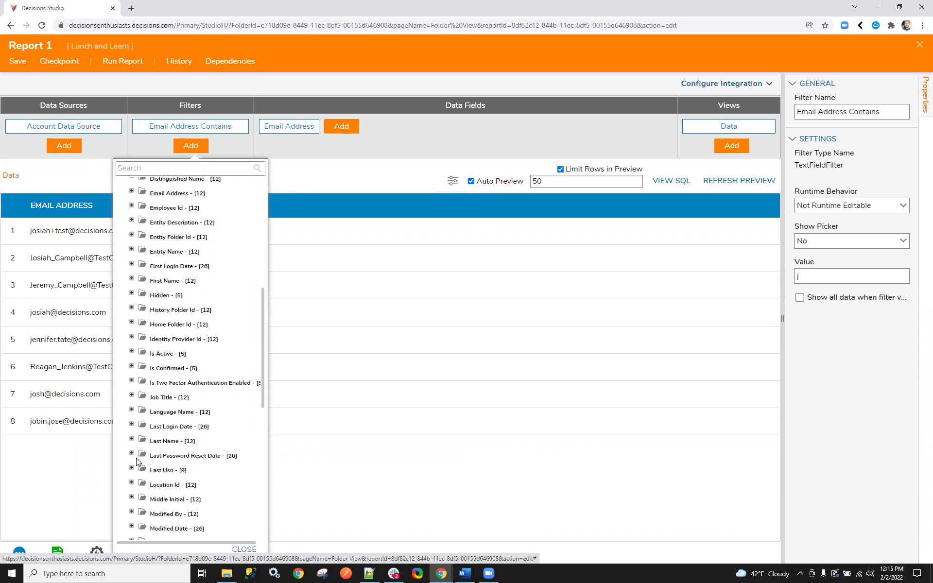
scroll(136, 458, "down", 2)
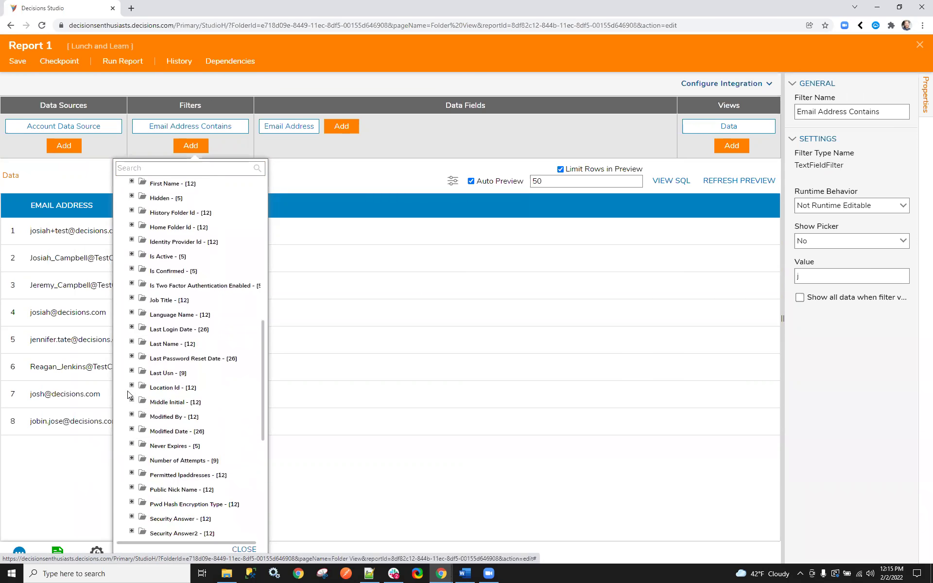
left_click(131, 327)
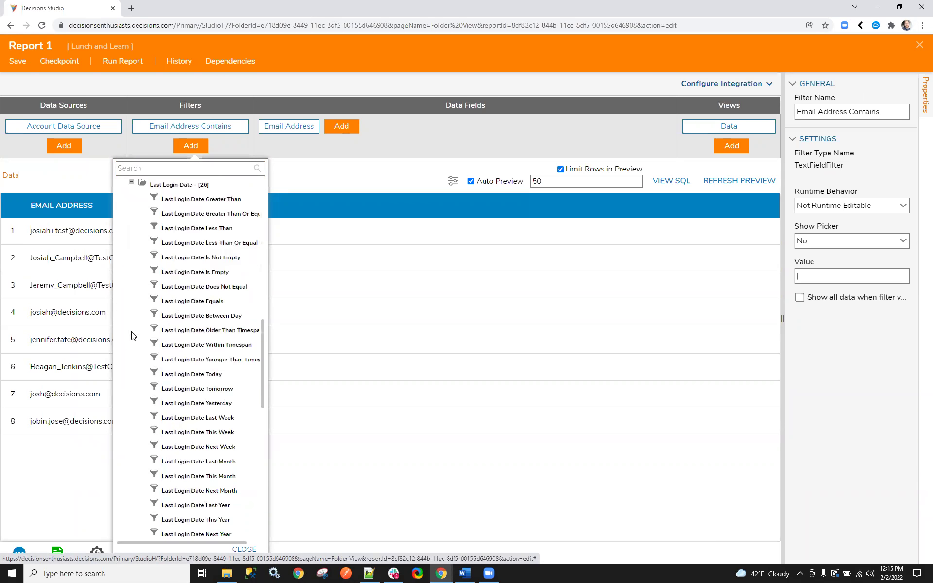
left_click(168, 200)
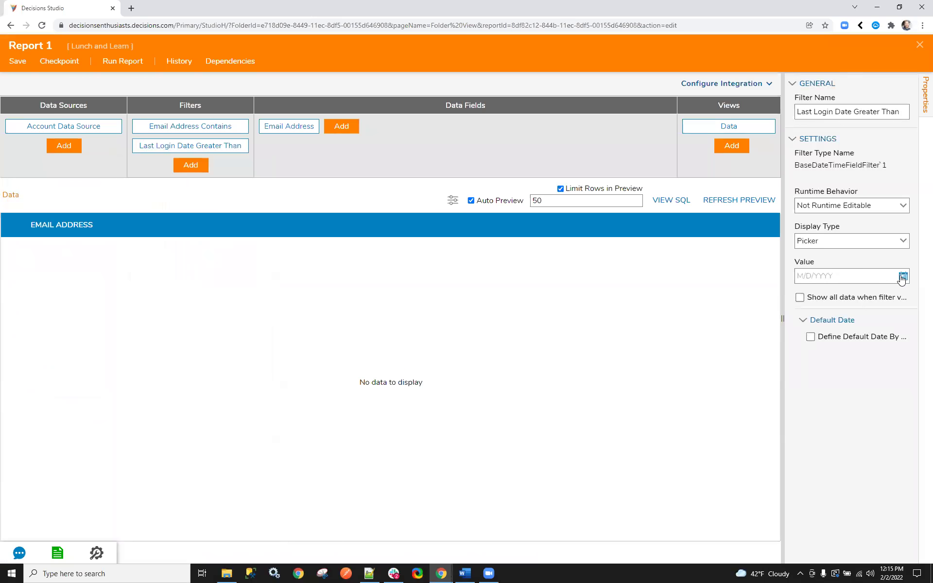
Set the value of the Last Login Date Greater Than filter to 1/1/2022
left_click(902, 277)
left_click(762, 300)
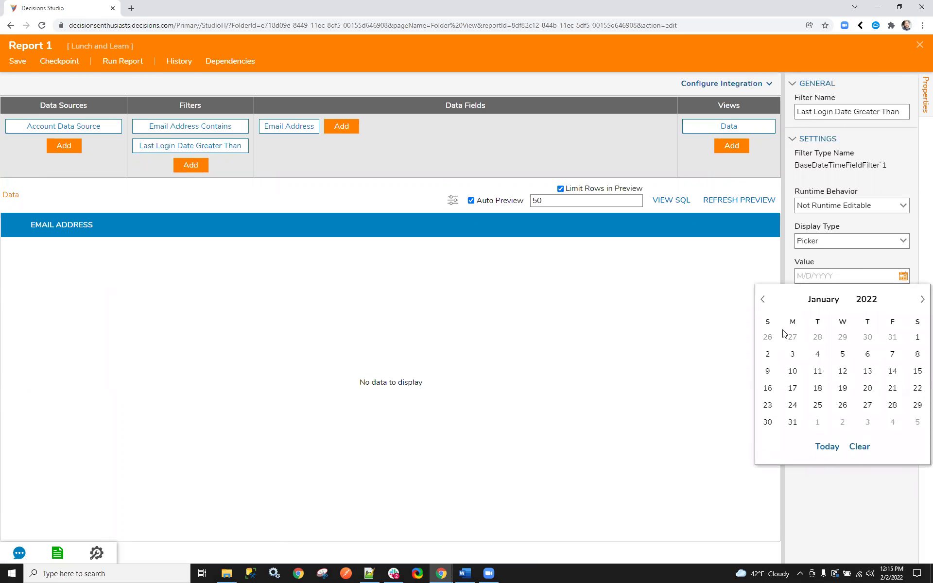
left_click(918, 338)
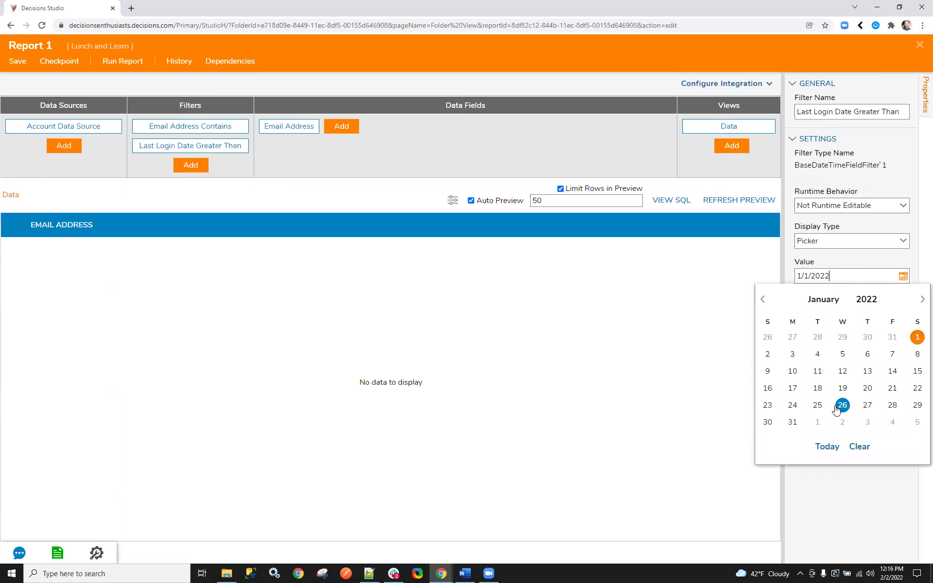
left_click(862, 483)
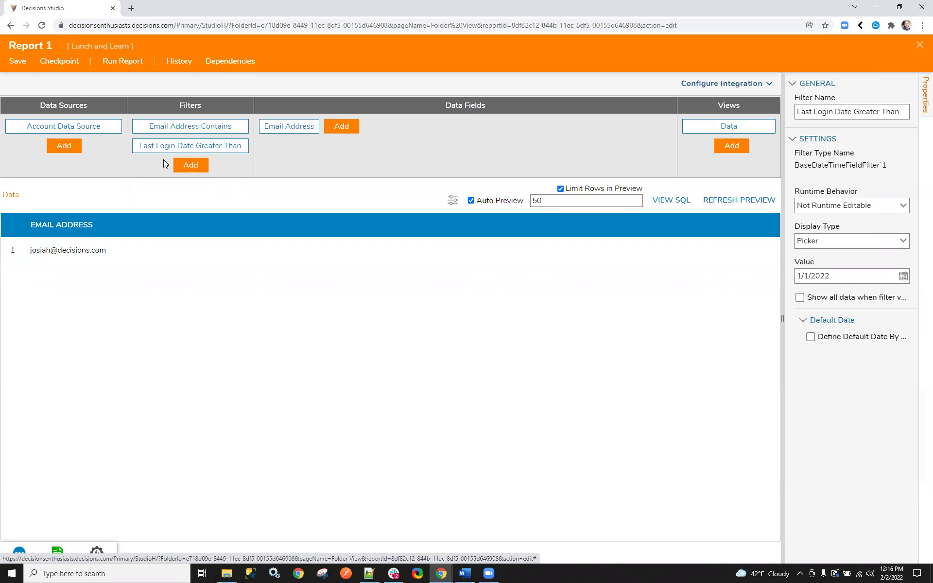
Add an Or filter combining Email Address Contains and Last Login Date Greater Than, and review the email addresses in the preview
left_click(184, 165)
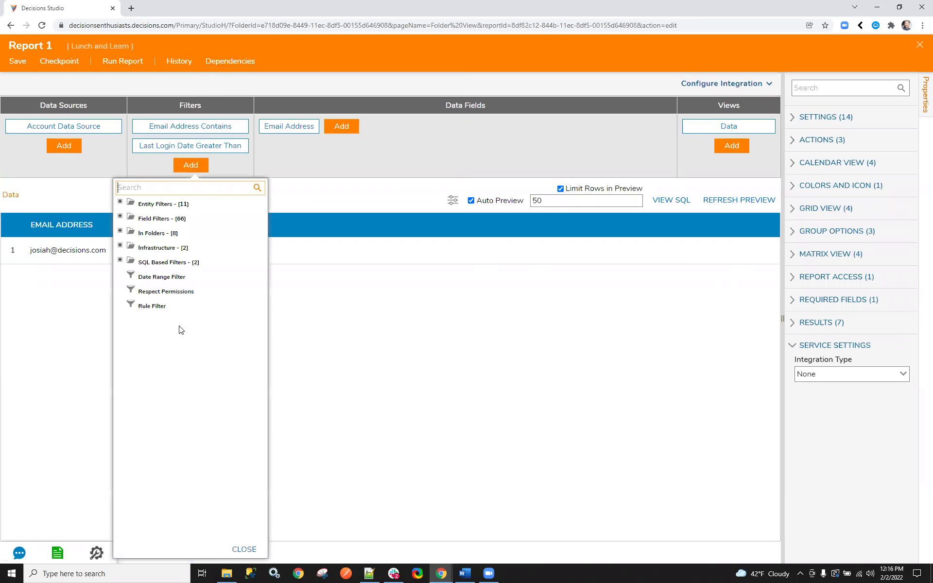
left_click(121, 246)
left_click(152, 279)
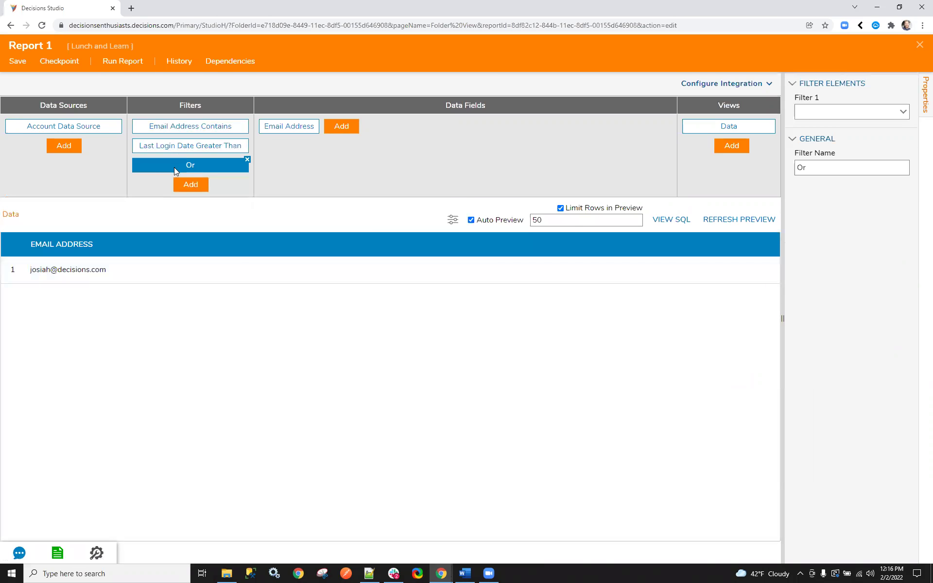
left_click(903, 112)
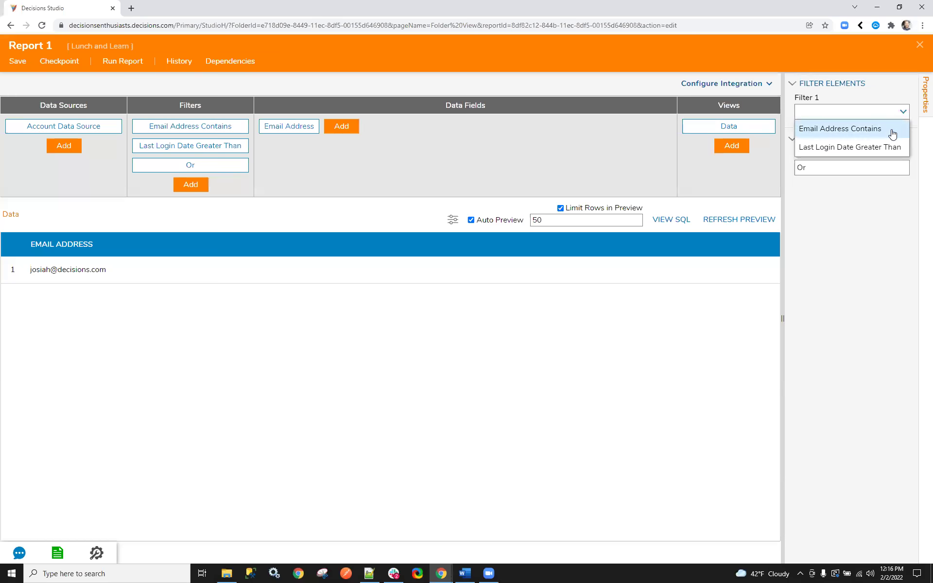
left_click(892, 132)
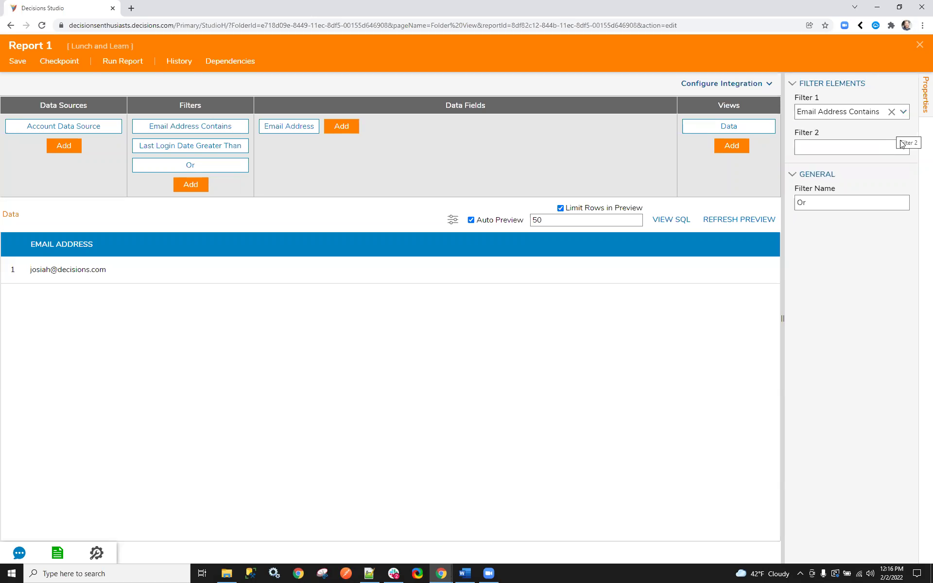
left_click(903, 148)
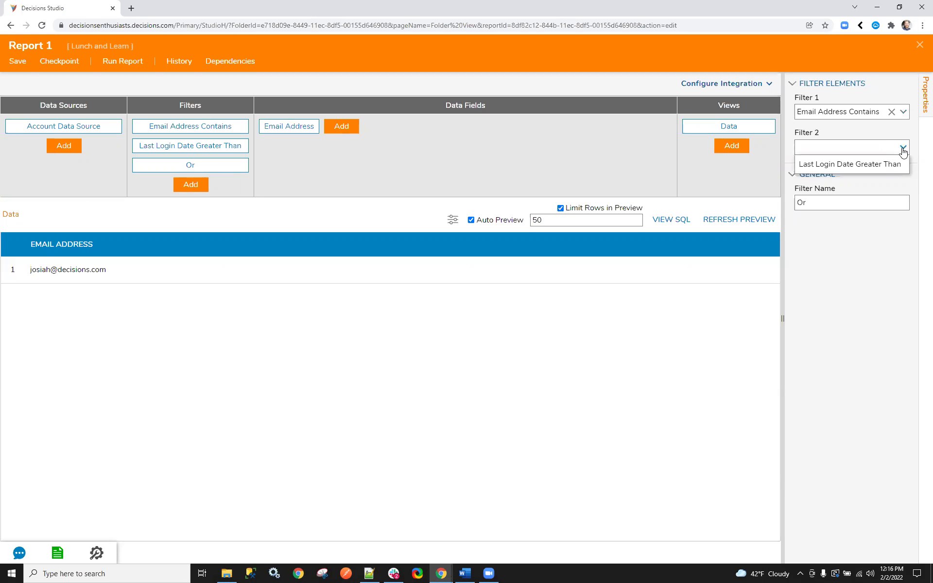
left_click(879, 170)
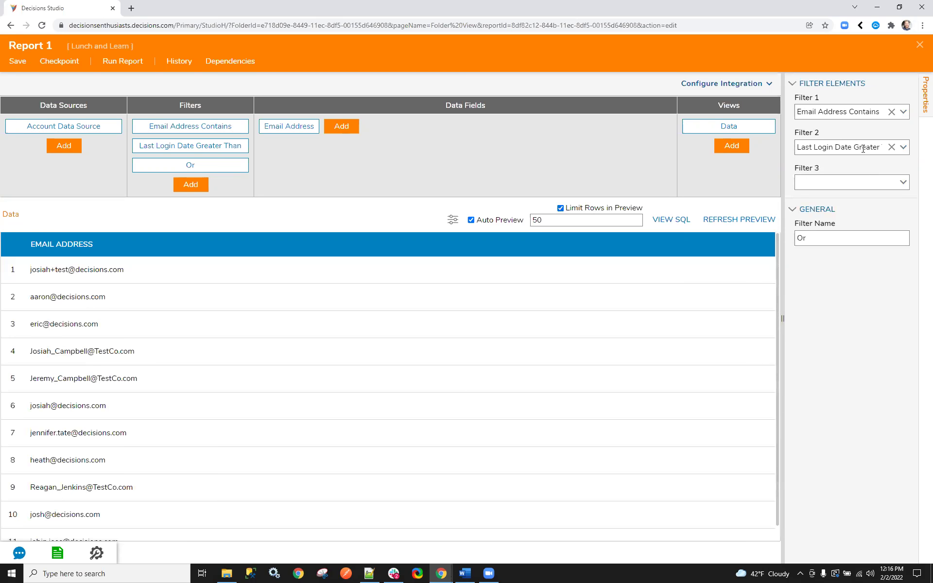
scroll(362, 345, "down", 1)
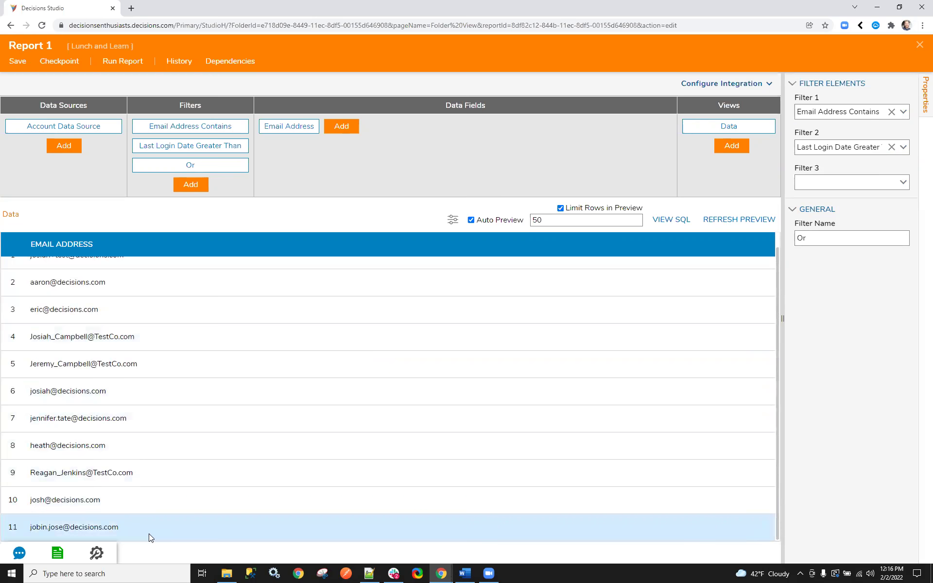
scroll(149, 490, "up", 1)
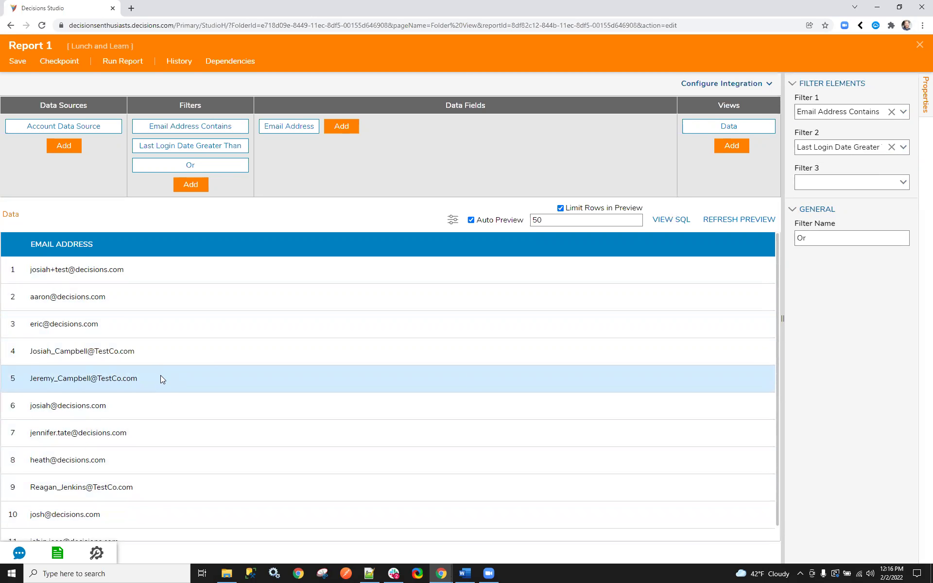
scroll(162, 379, "down", 1)
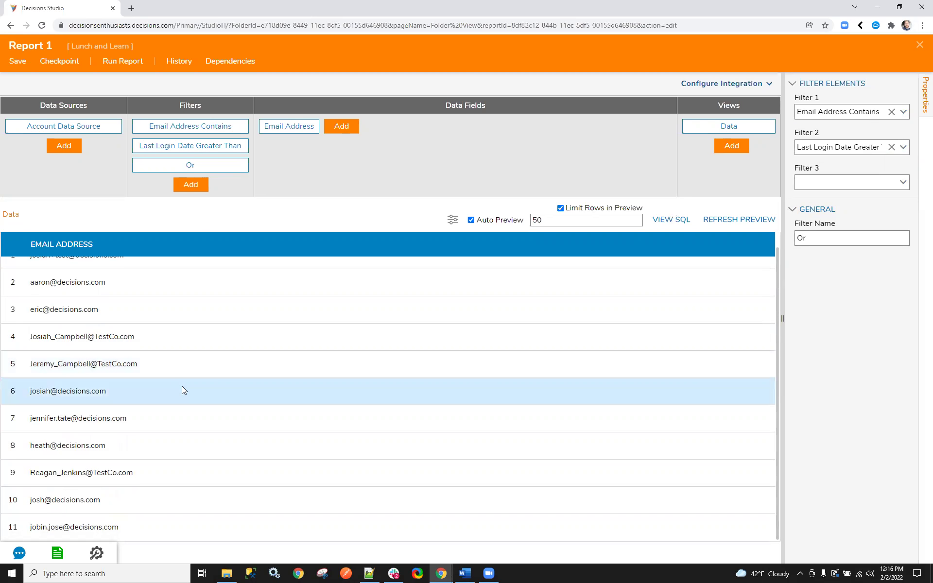
scroll(206, 390, "up", 1)
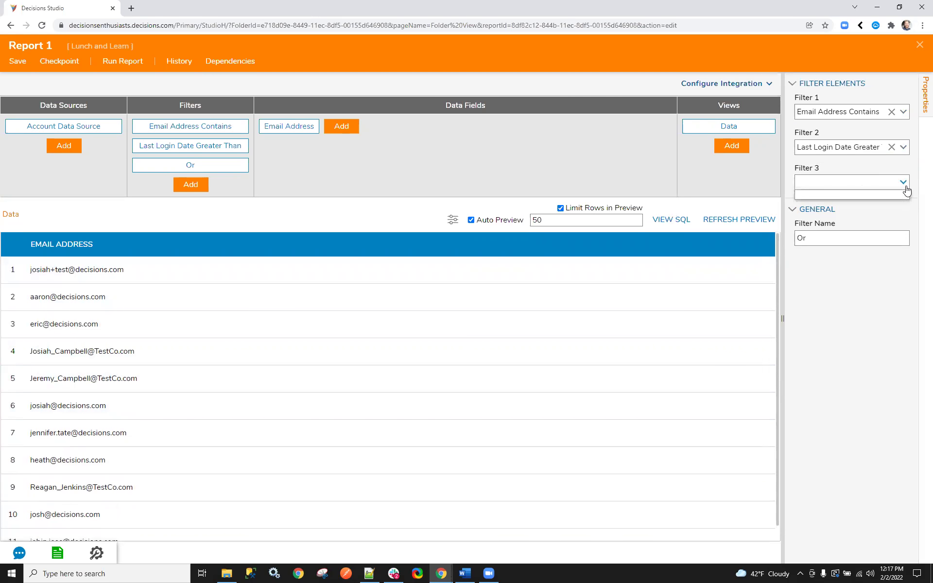
Add an And filter to the report, and close the report designer with the changes saved
left_click(181, 185)
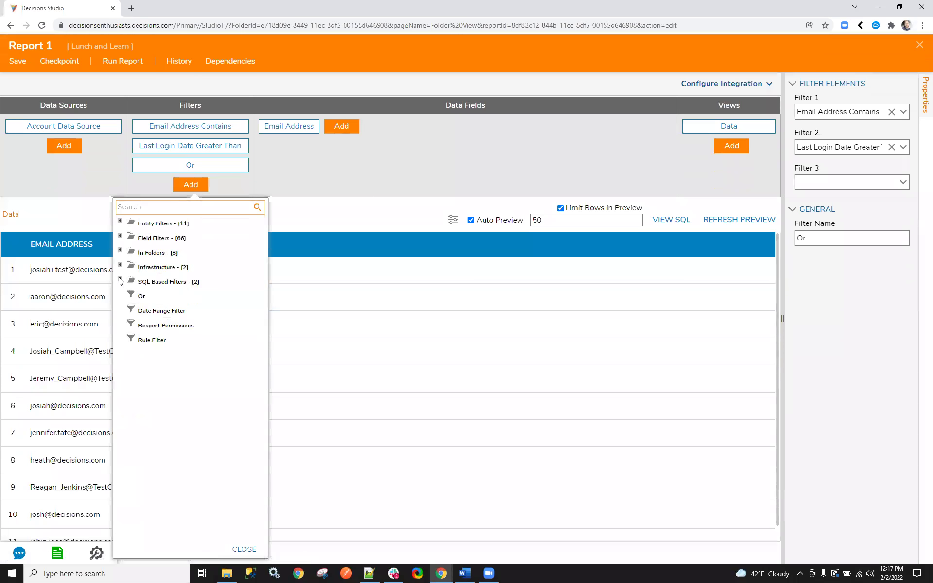
left_click(120, 265)
left_click(154, 283)
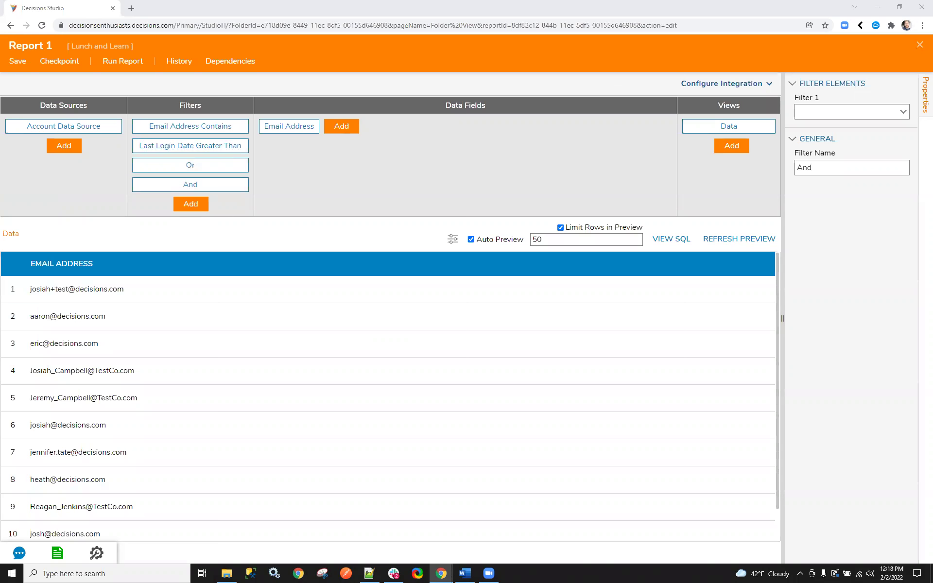
left_click(918, 46)
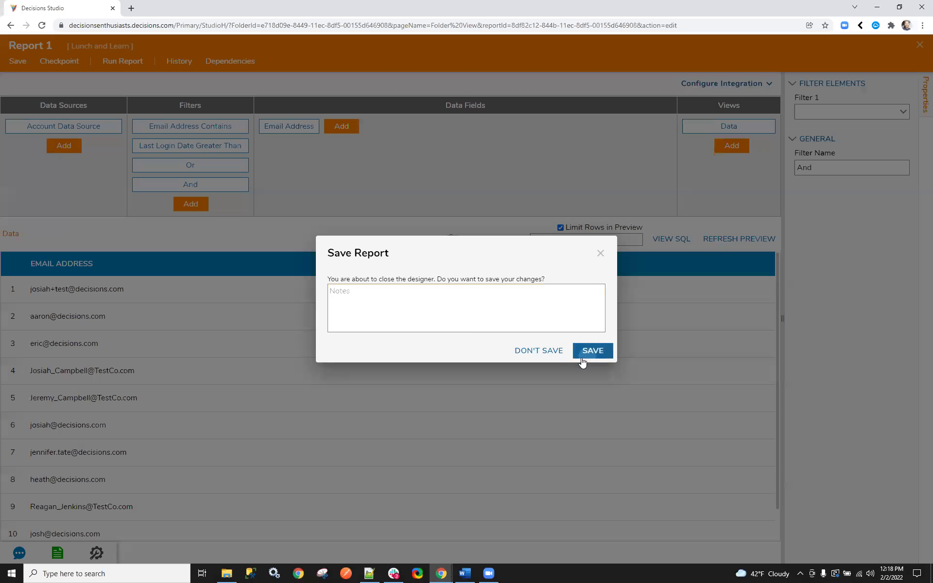
left_click(588, 351)
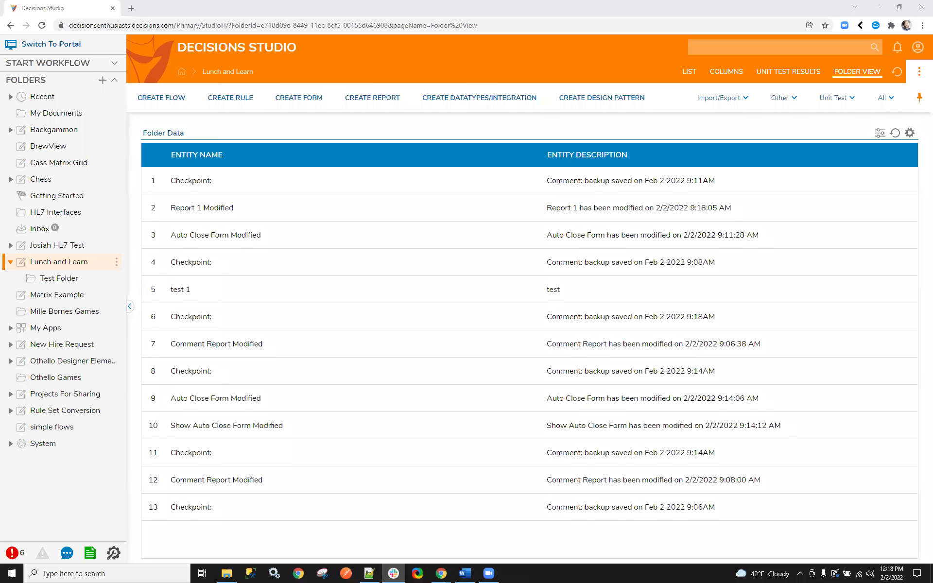
Create a new Form Background in the Lunch and Learn folder, keeping the default name
left_click(311, 100)
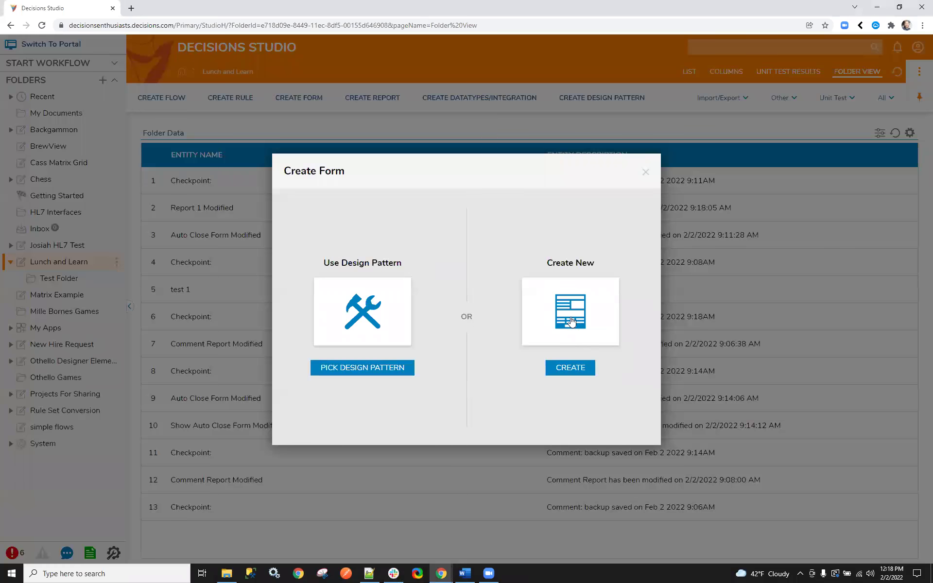
left_click(571, 322)
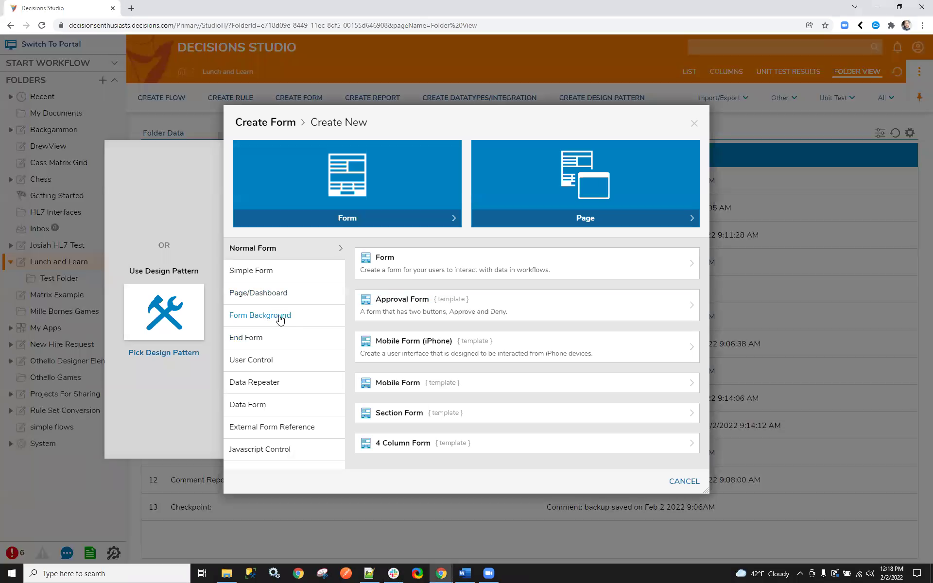
left_click(255, 318)
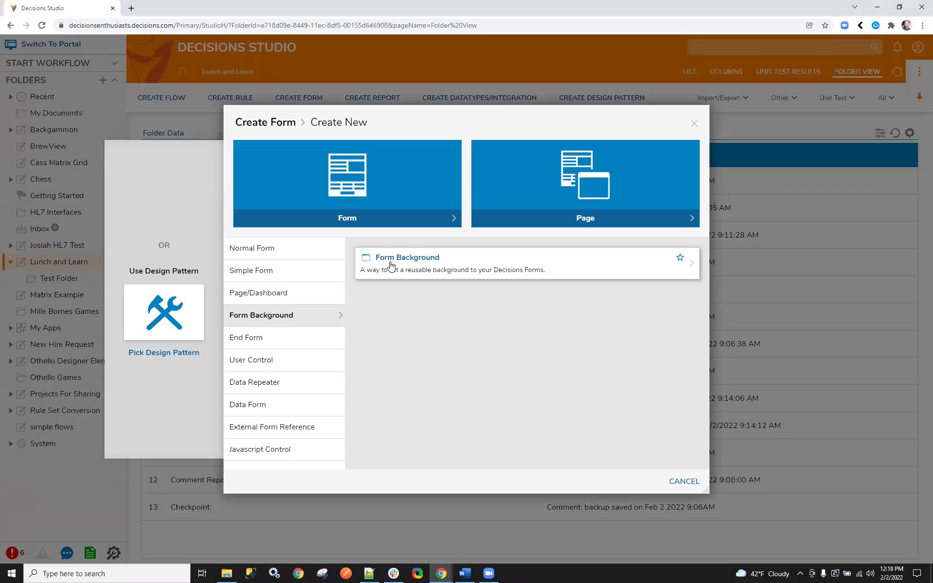
left_click(391, 266)
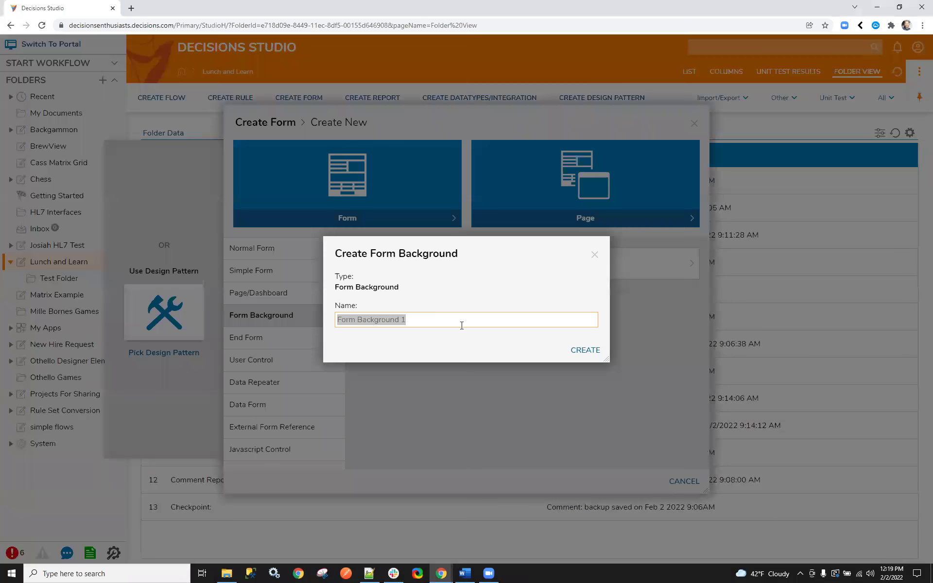
left_click(581, 355)
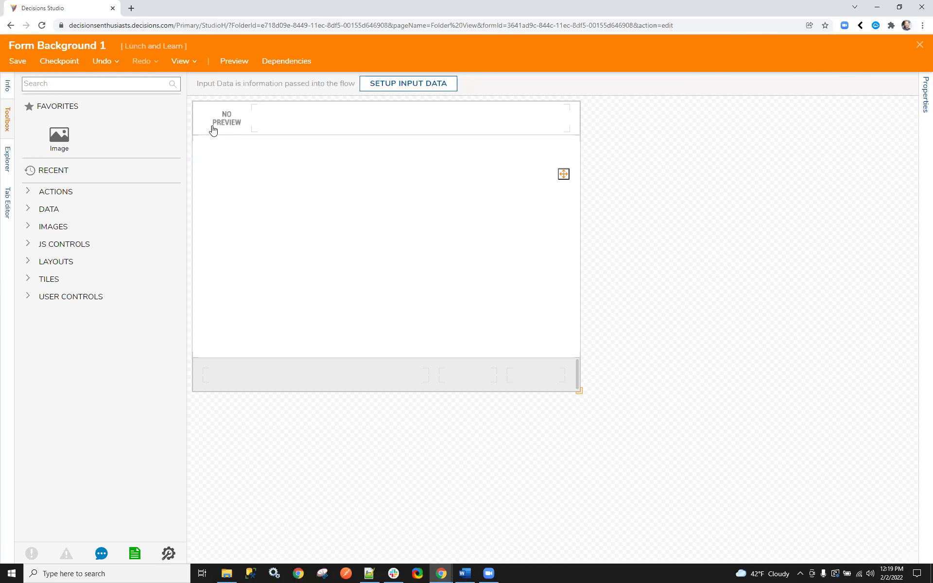
Replace the placeholder logo image in the form background's header with 023-fencing-1.svg from the outdoor-activities image library
left_click(212, 126)
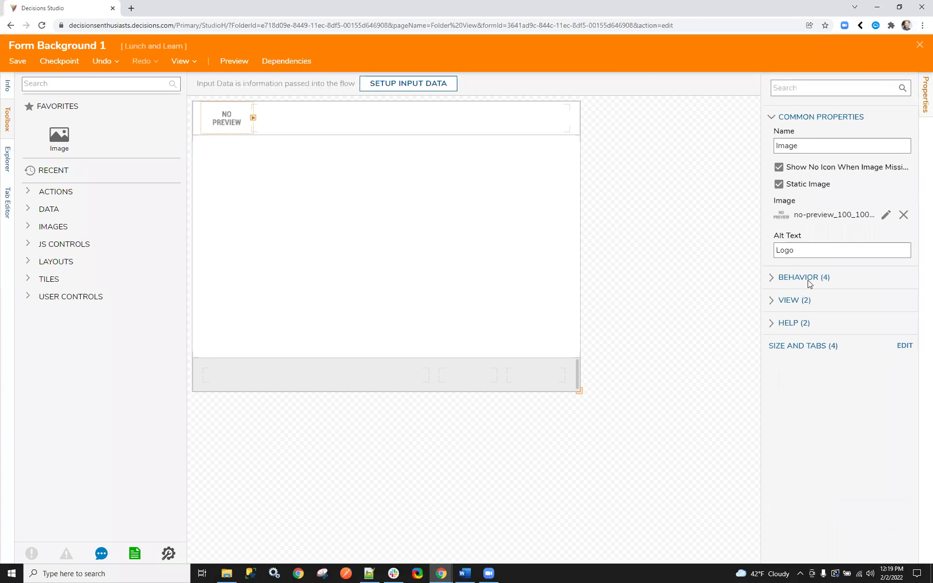
left_click(886, 214)
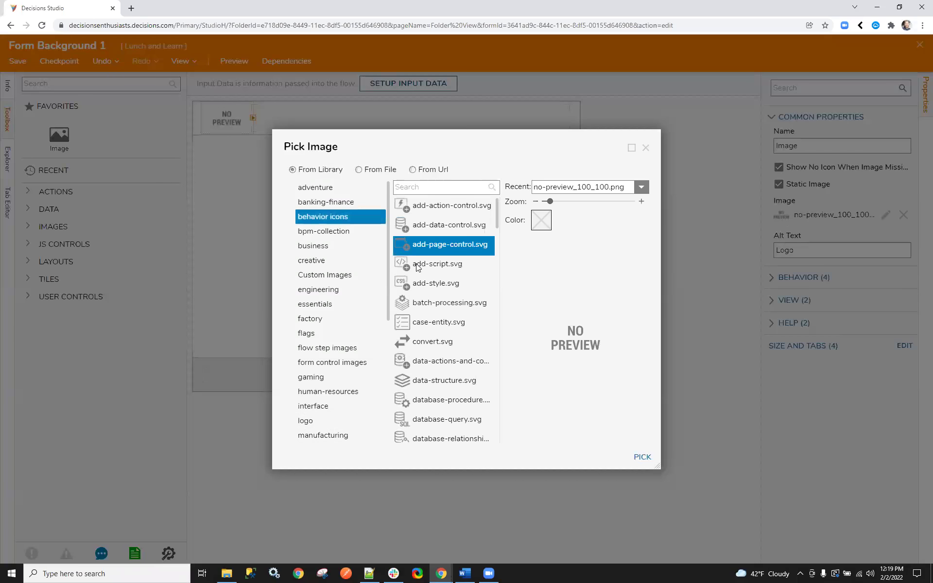
scroll(348, 280, "down", 1)
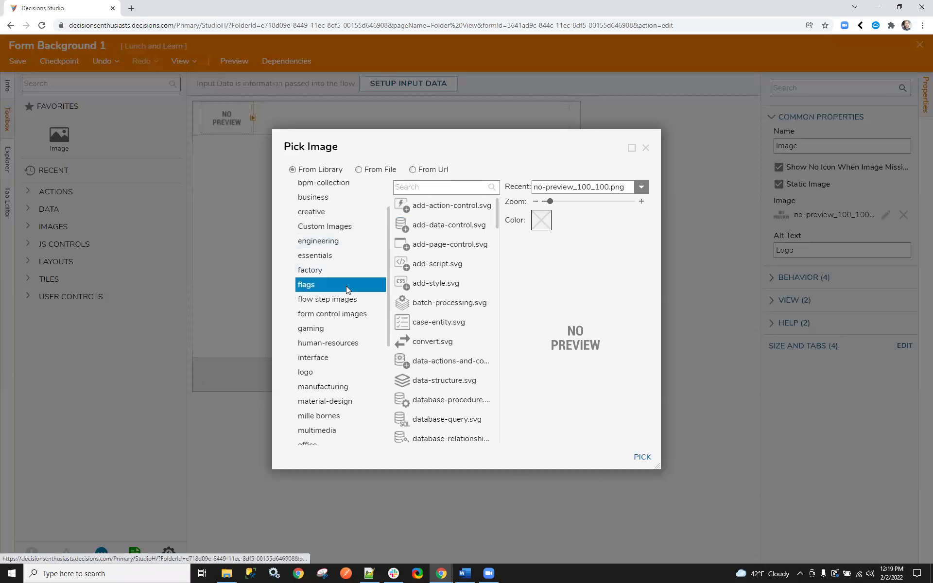
scroll(346, 285, "down", 4)
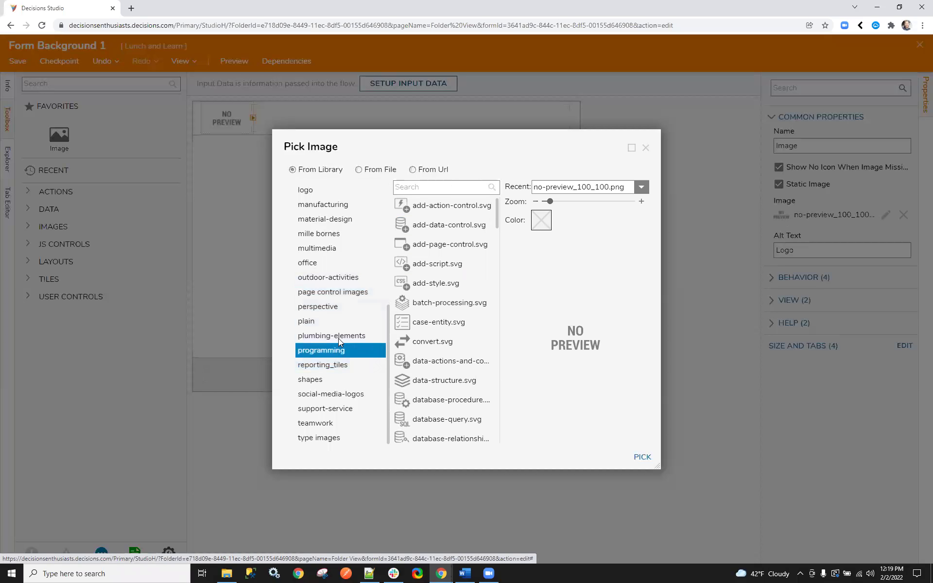
left_click(335, 278)
scroll(467, 366, "down", 5)
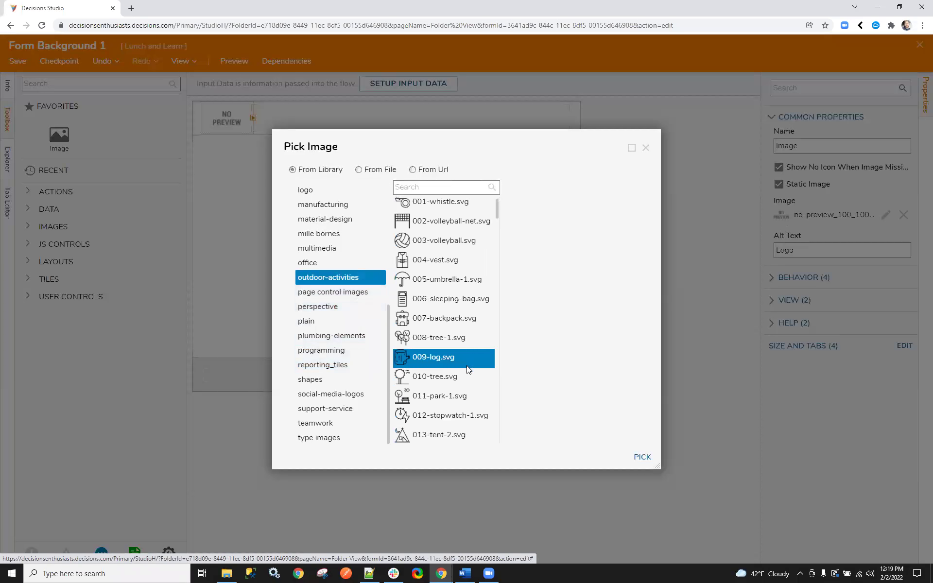
scroll(469, 373, "down", 4)
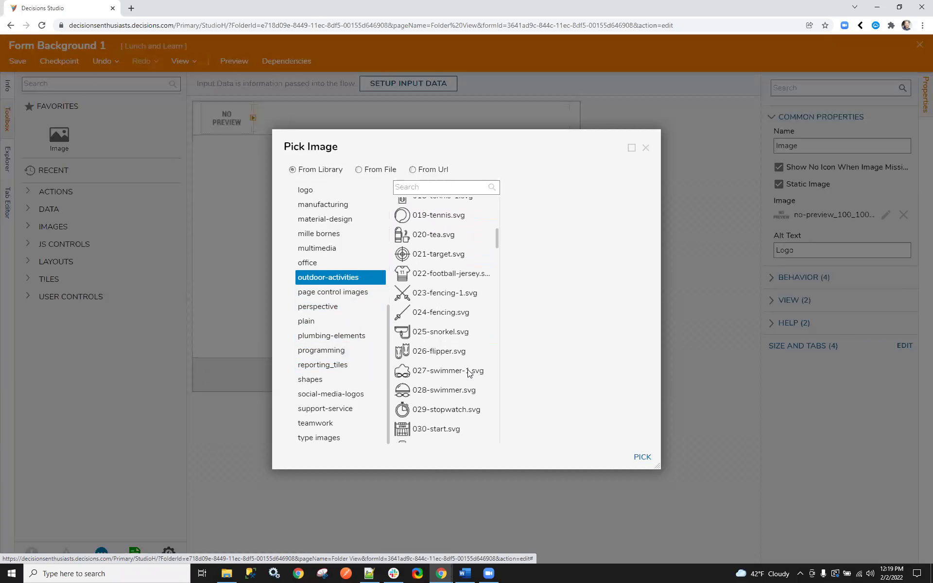
left_click(403, 244)
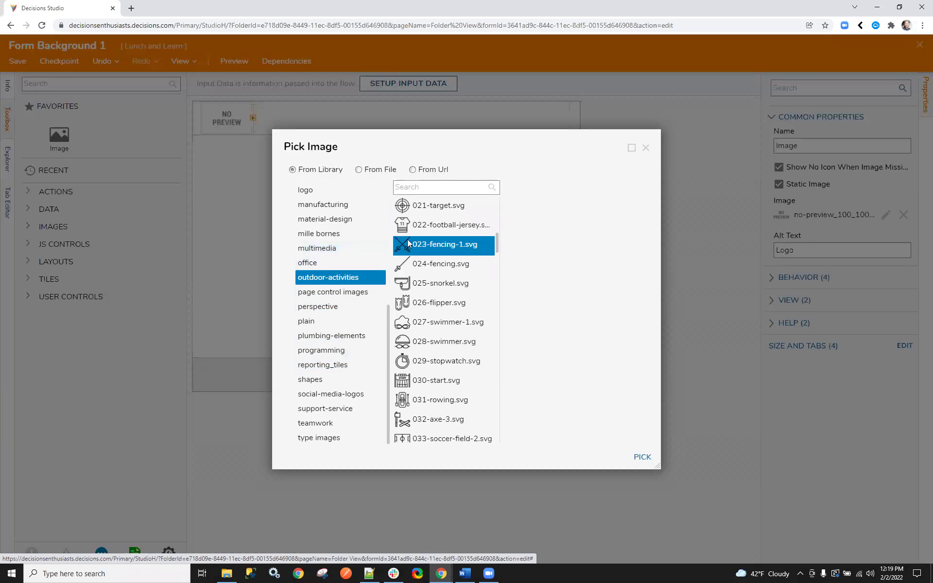
left_click(643, 457)
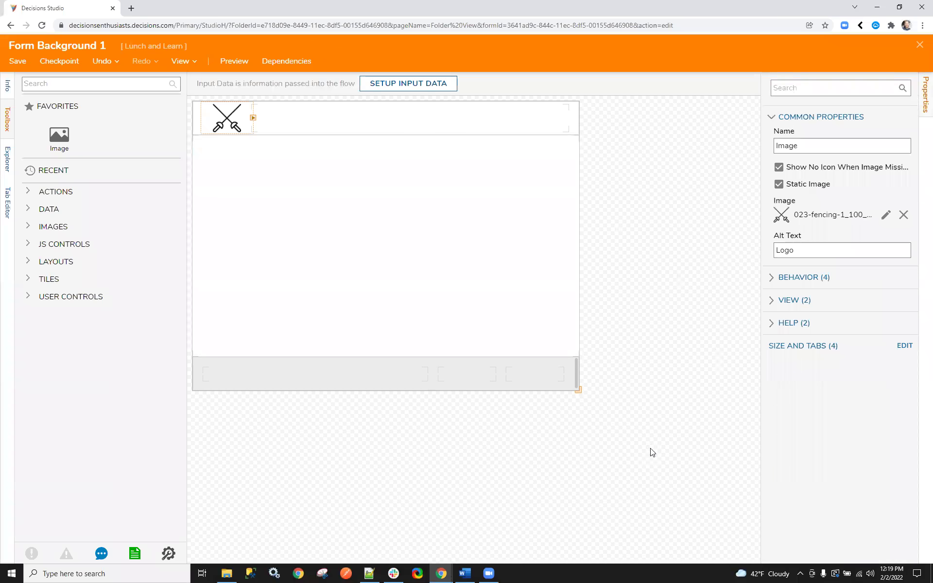
left_click(232, 132)
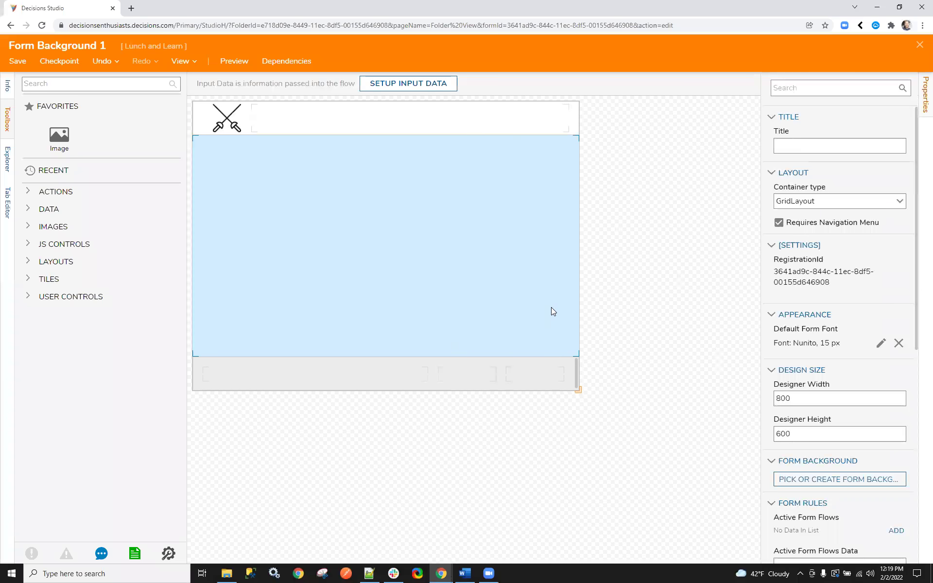
Save the form background without notes and close its designer
left_click(20, 62)
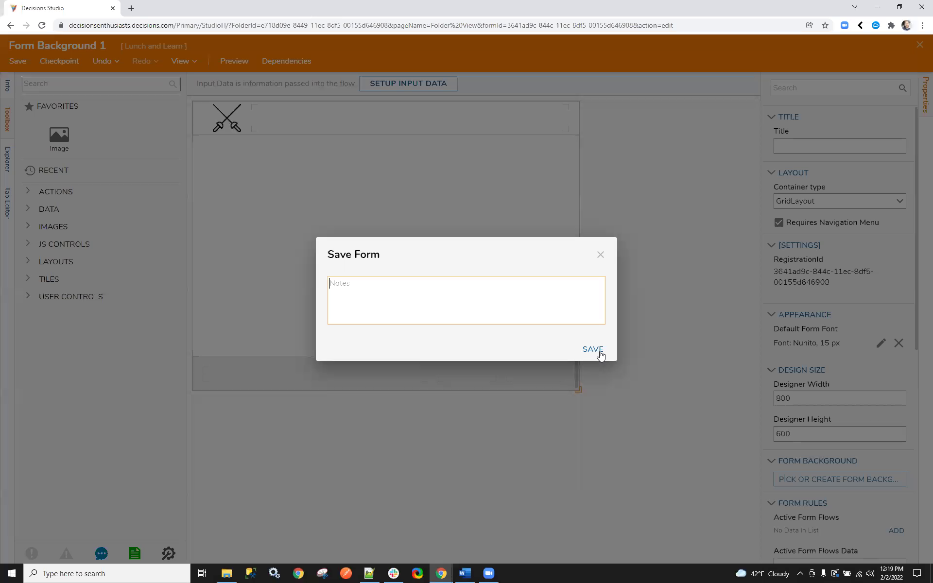
left_click(599, 353)
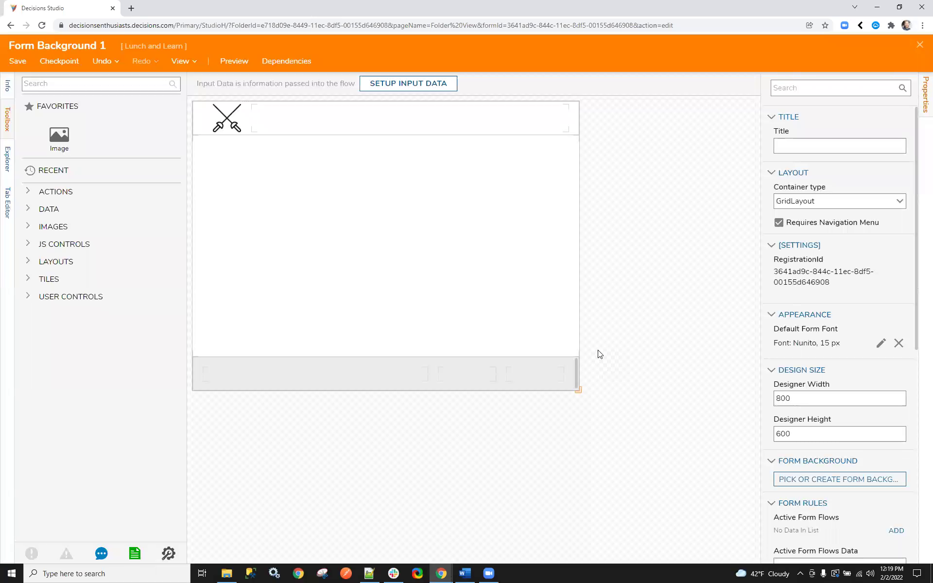
left_click(921, 46)
scroll(270, 354, "down", 1)
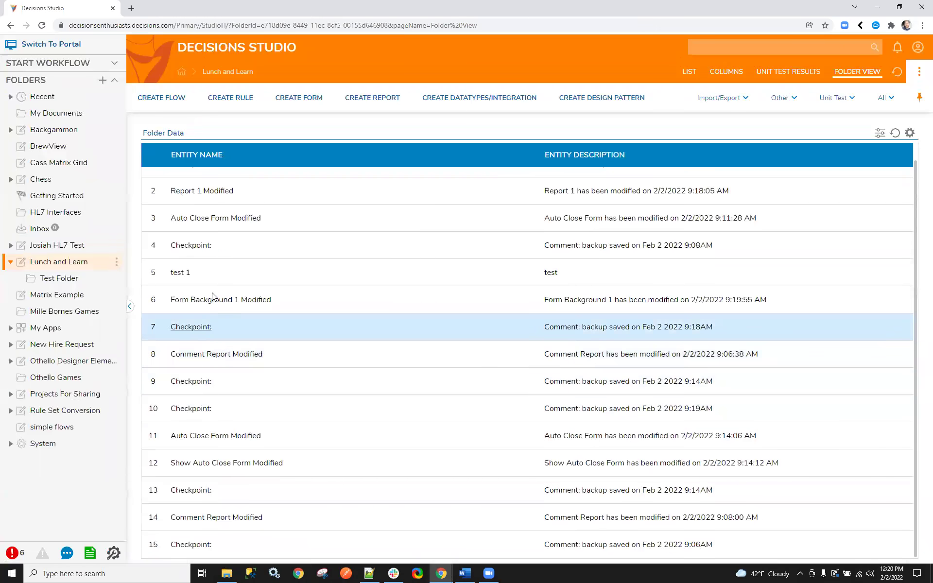
left_click(186, 219)
left_click(219, 71)
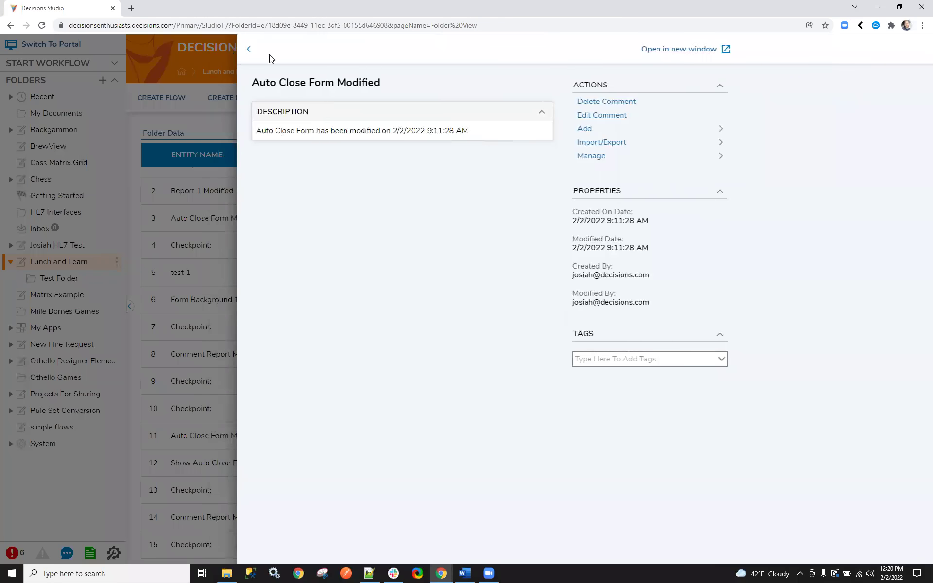
Open Auto Close Form from the folder's list for editing and apply the existing Form Background 1 as its form background
left_click(689, 71)
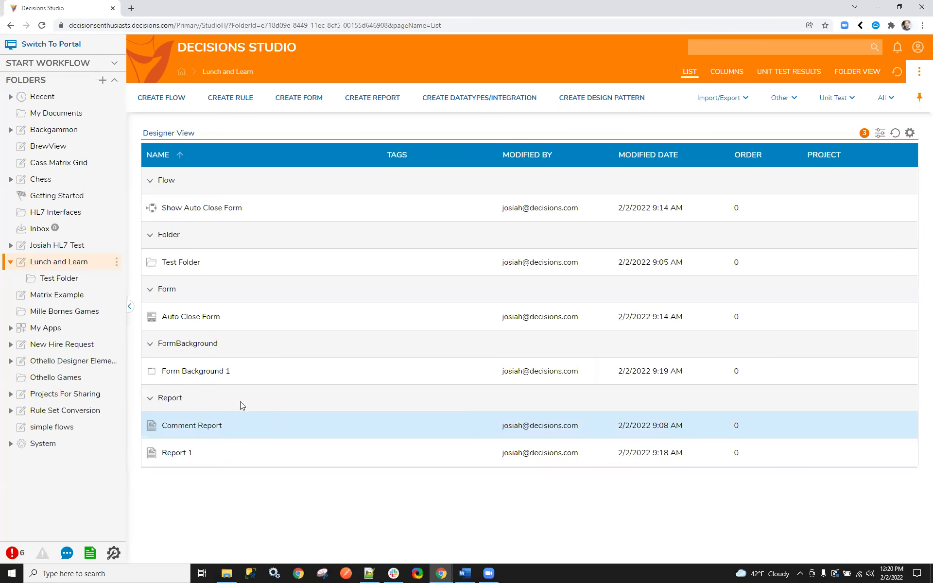
double_click(281, 321)
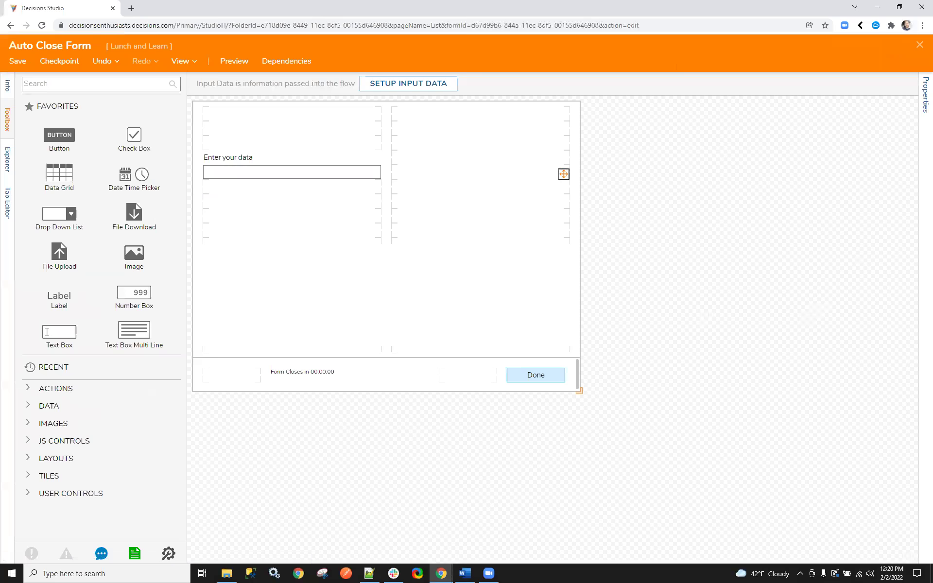
left_click(925, 95)
scroll(802, 388, "down", 2)
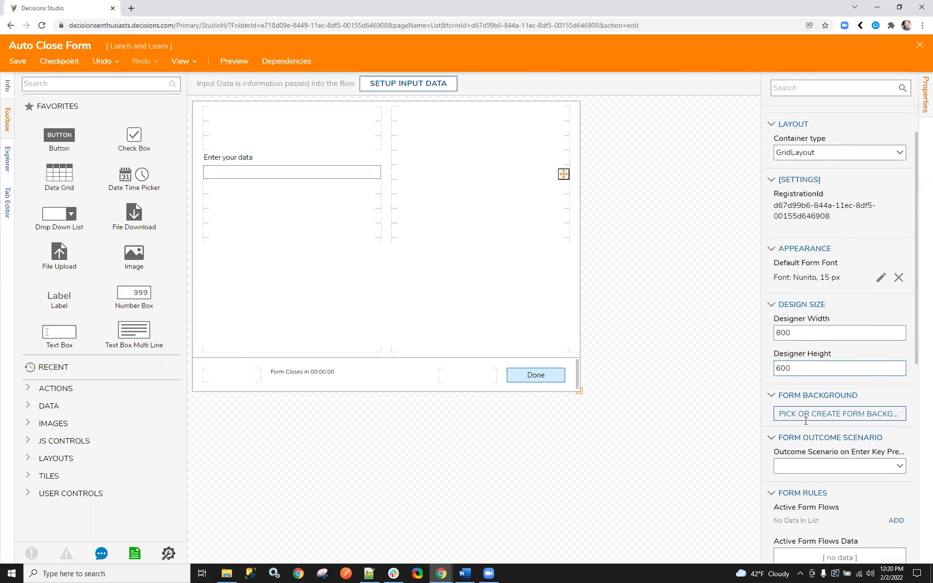
left_click(802, 365)
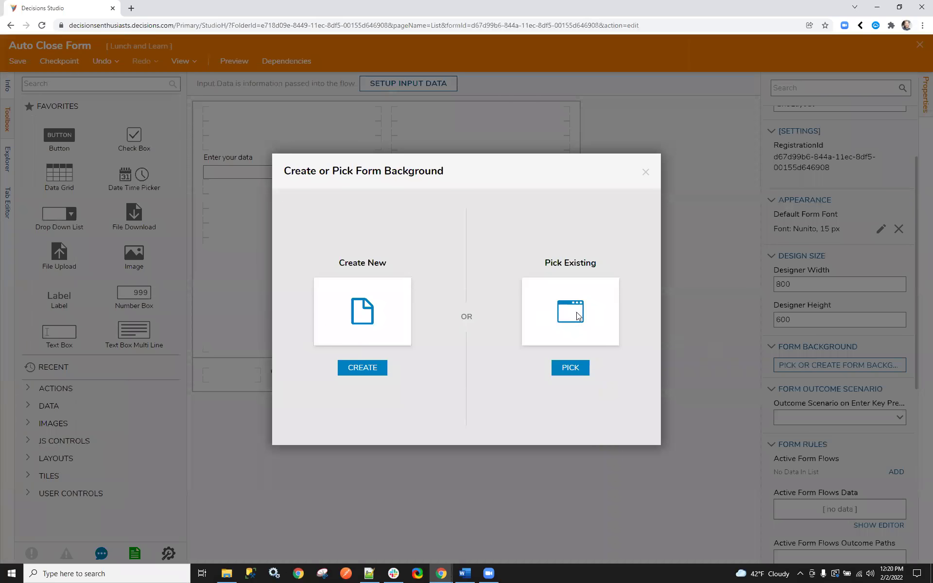
left_click(553, 317)
left_click(348, 179)
left_click(631, 503)
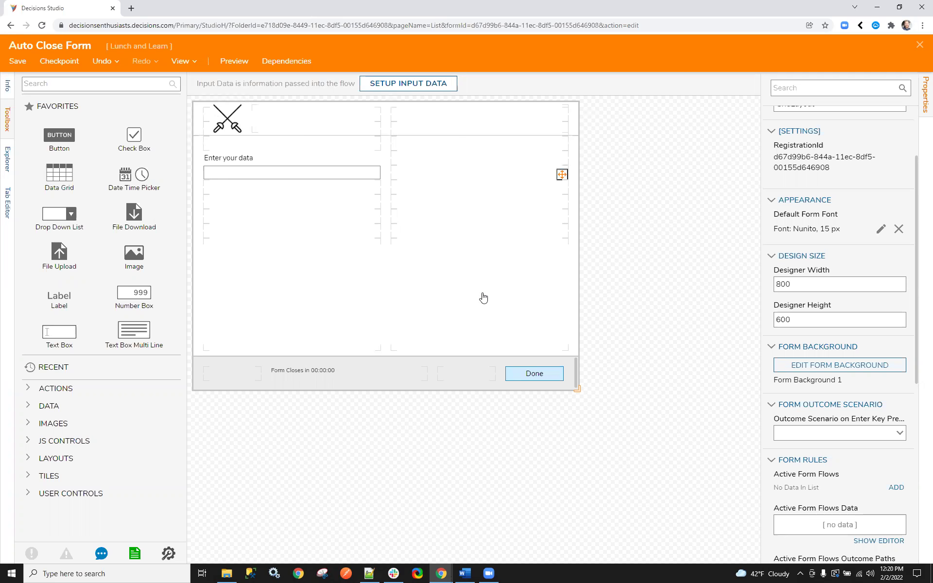
Try placing a Label over the form background's header logo, and remove the label from the form
left_click(250, 115)
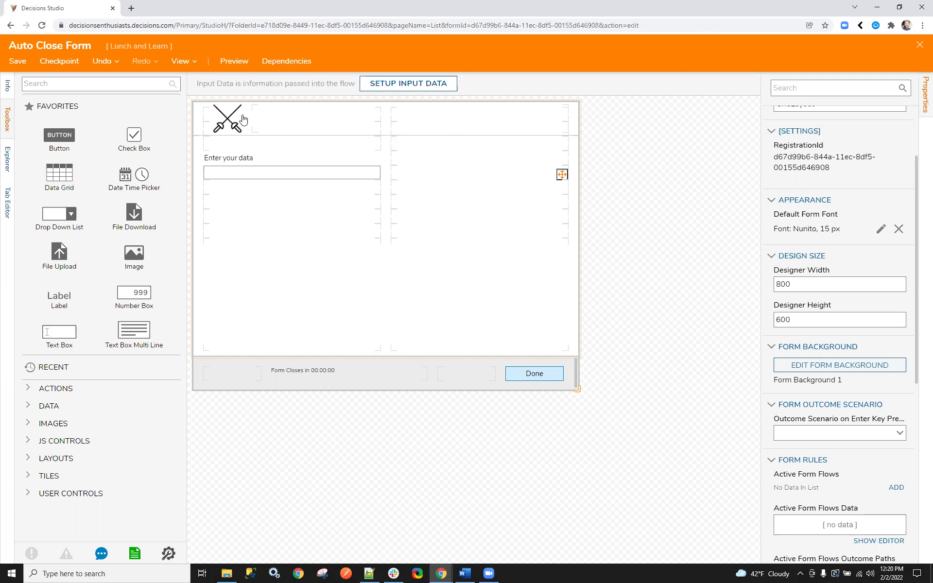
left_click_drag(59, 297, 241, 113)
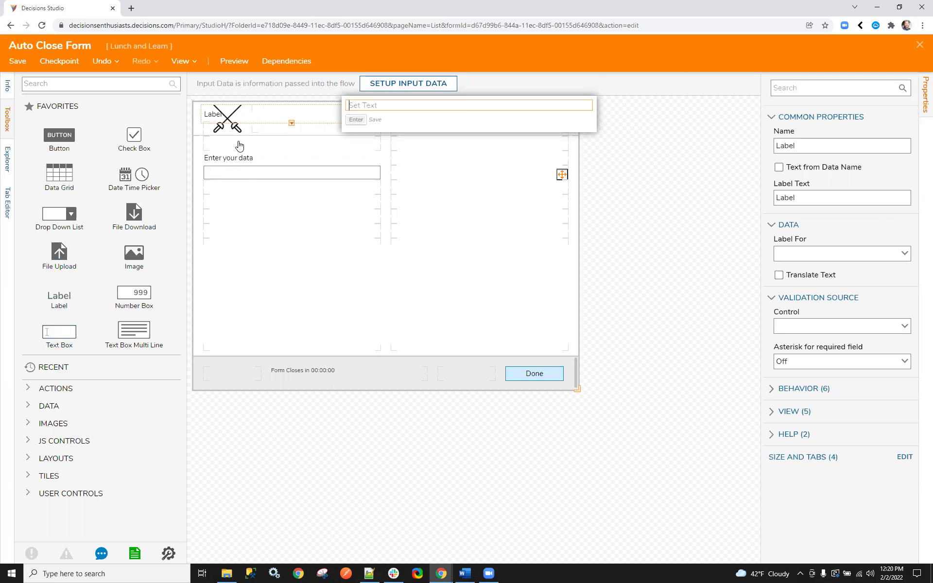
left_click(640, 257)
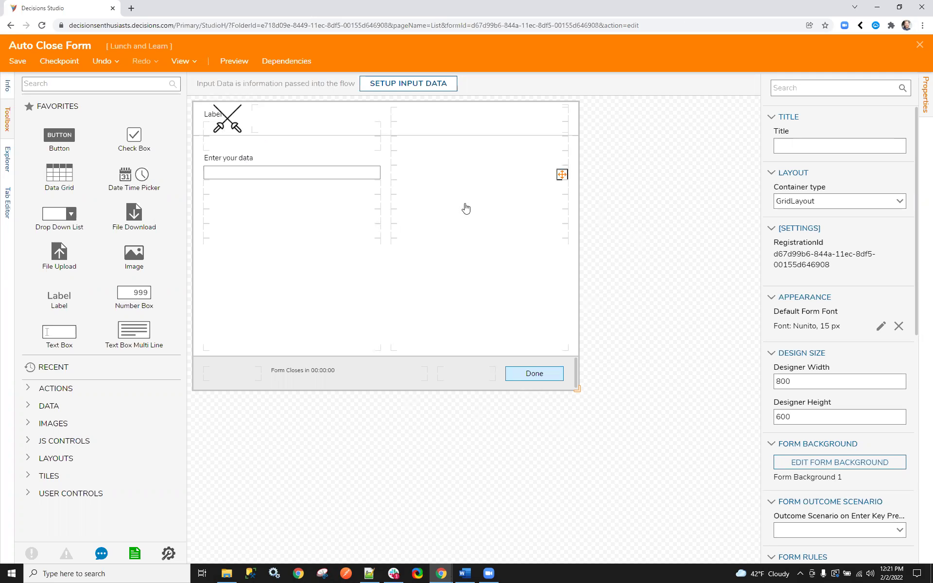
left_click(212, 120)
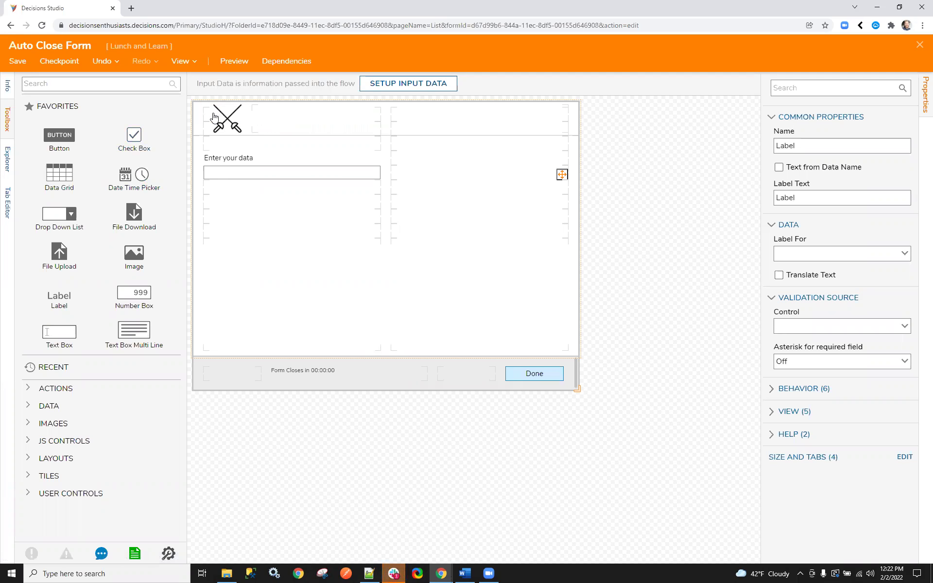
left_click(562, 175)
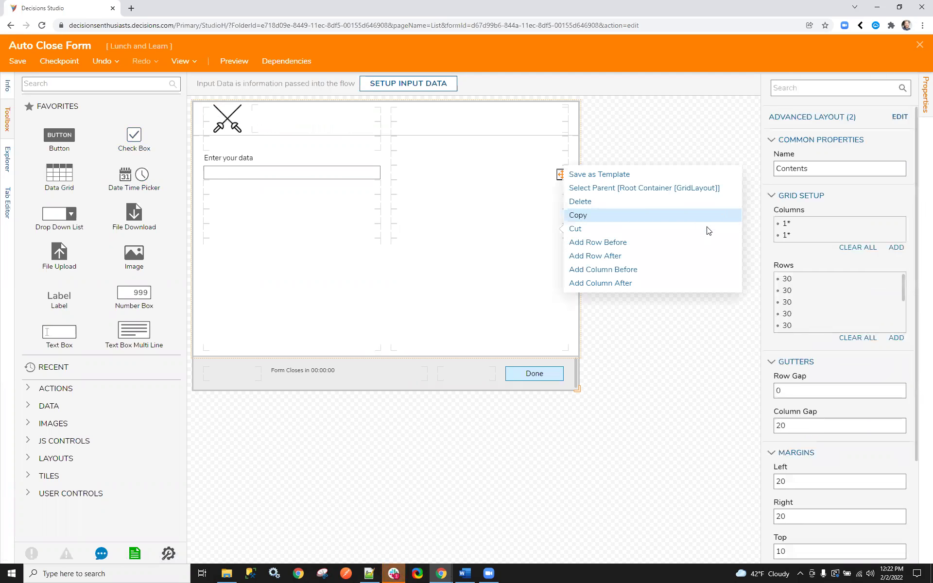
left_click(662, 389)
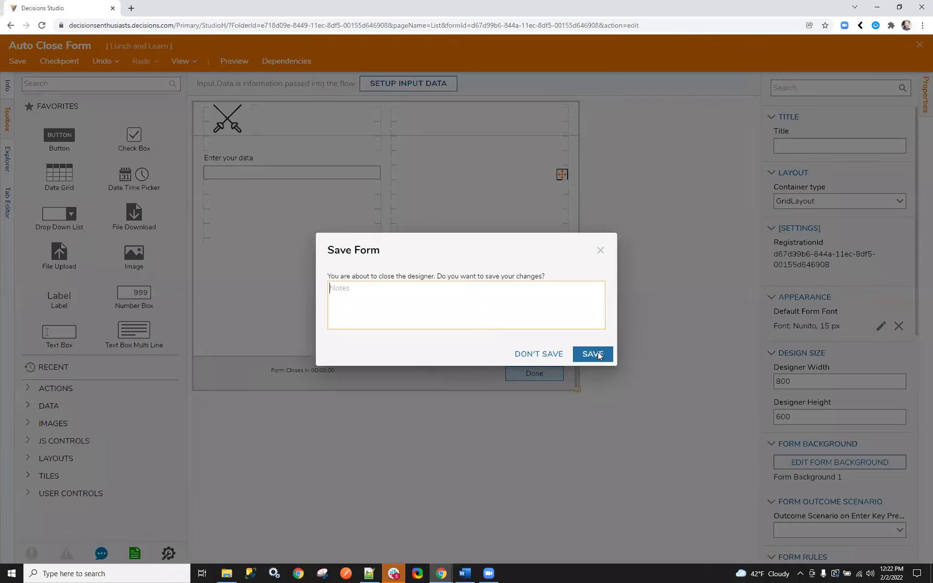
Save Auto Close Form without notes, reload the unresponsive page and close the form designer
left_click(595, 355)
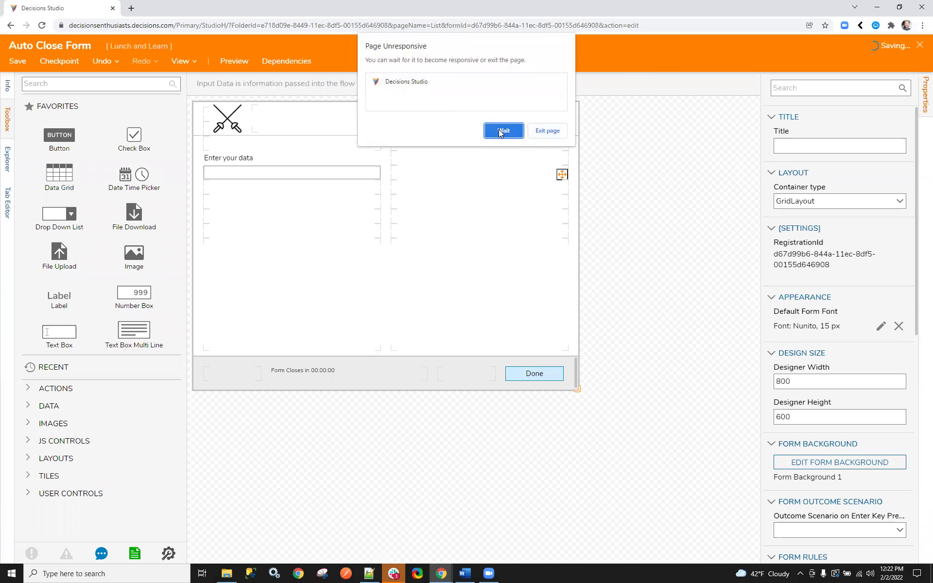
left_click(501, 131)
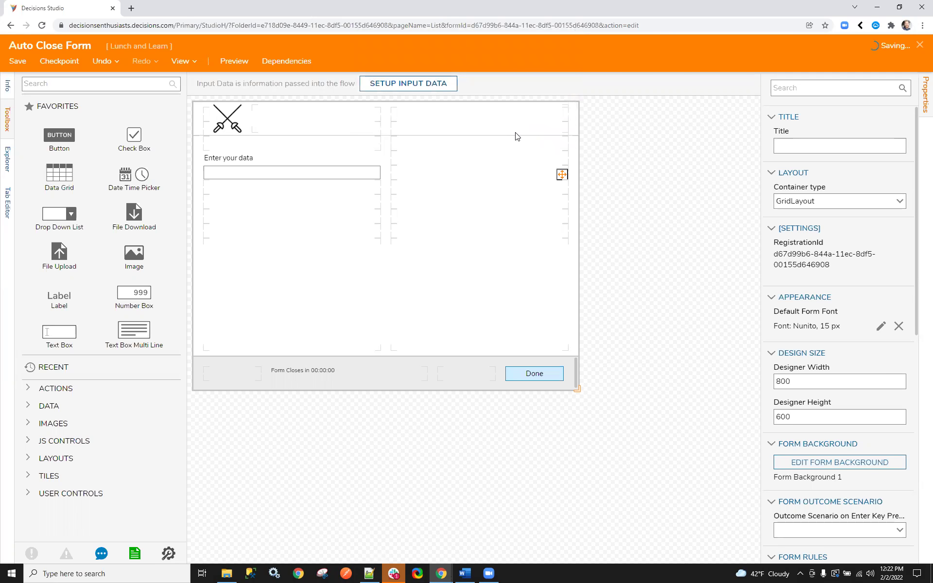
left_click(40, 25)
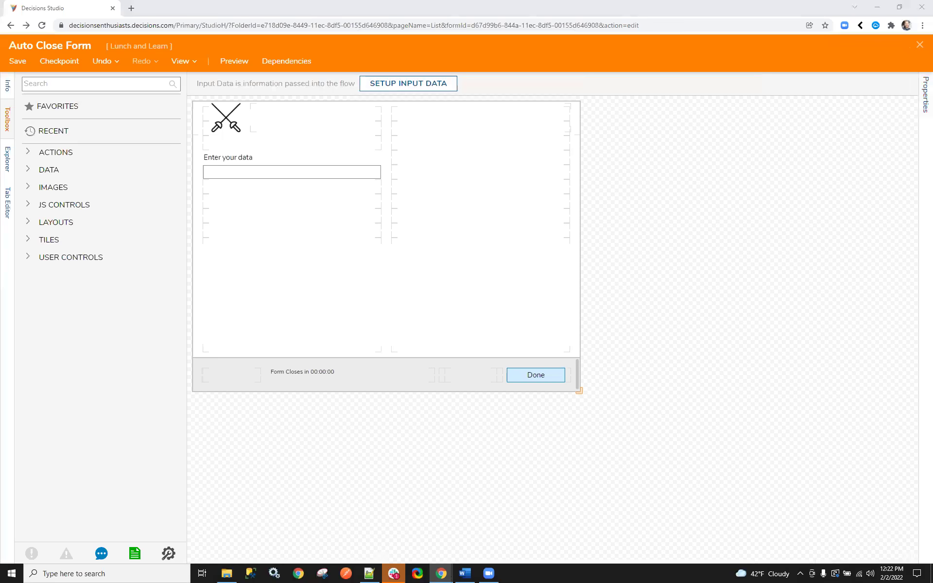
left_click(919, 46)
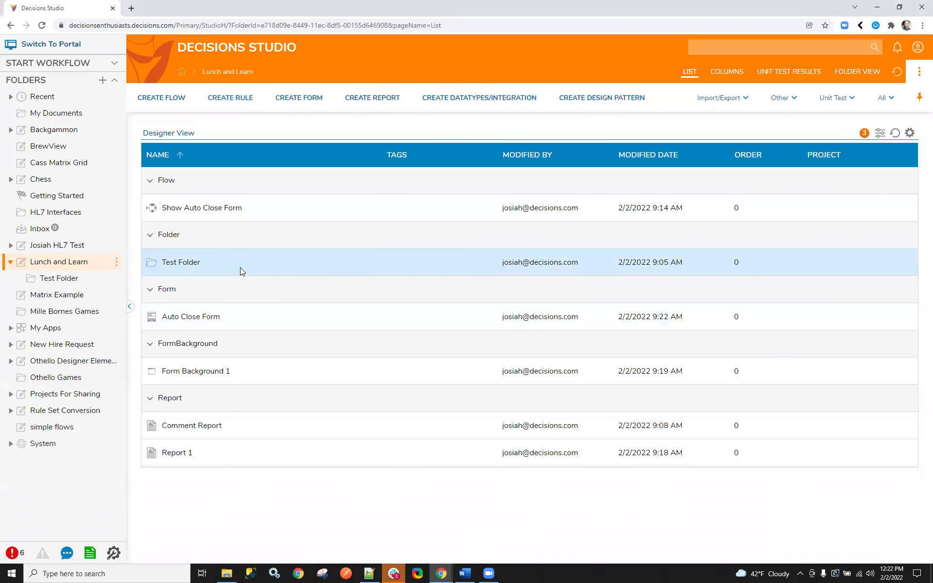
Delete the Show Auto Close Form flow from the Lunch and Learn folder and display the folder's Folder View page
left_click(216, 209)
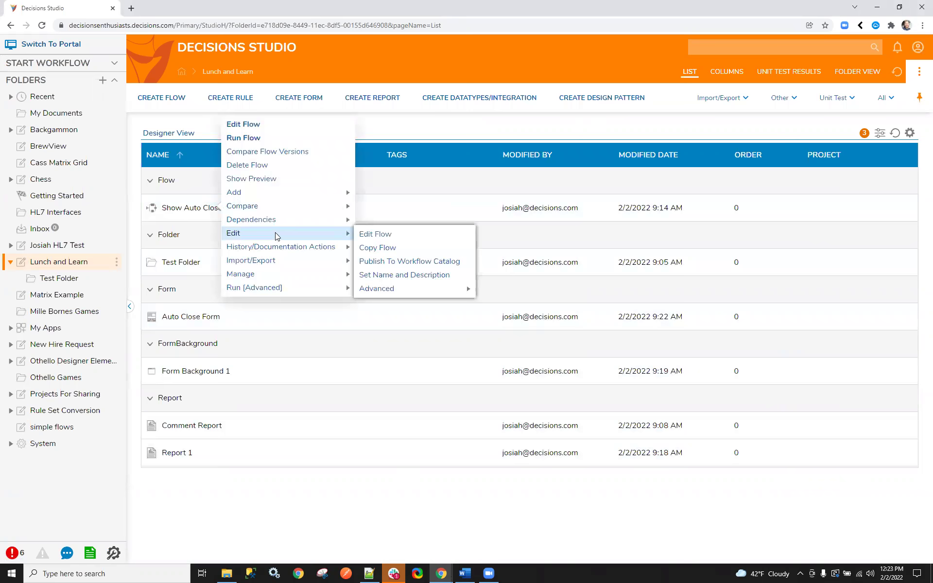
left_click(272, 166)
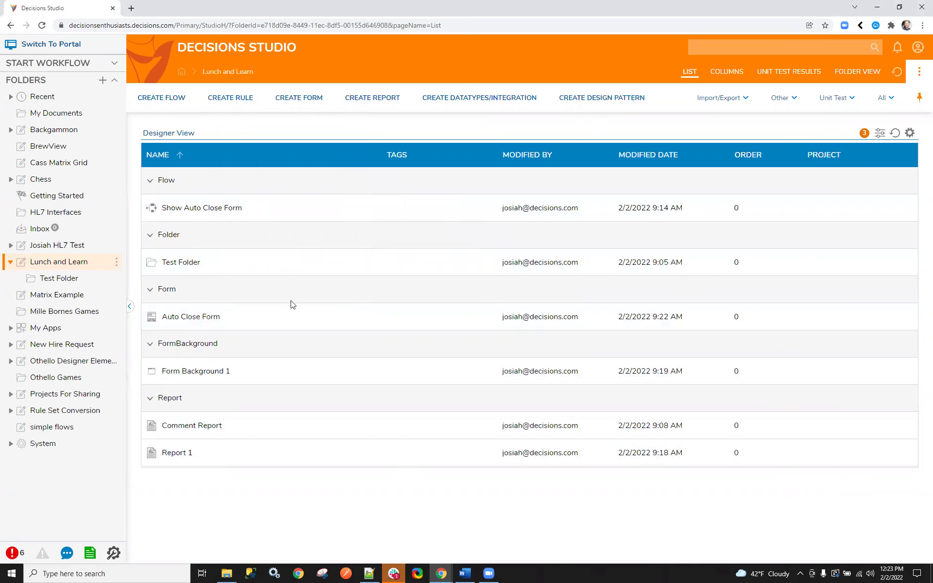
left_click(543, 328)
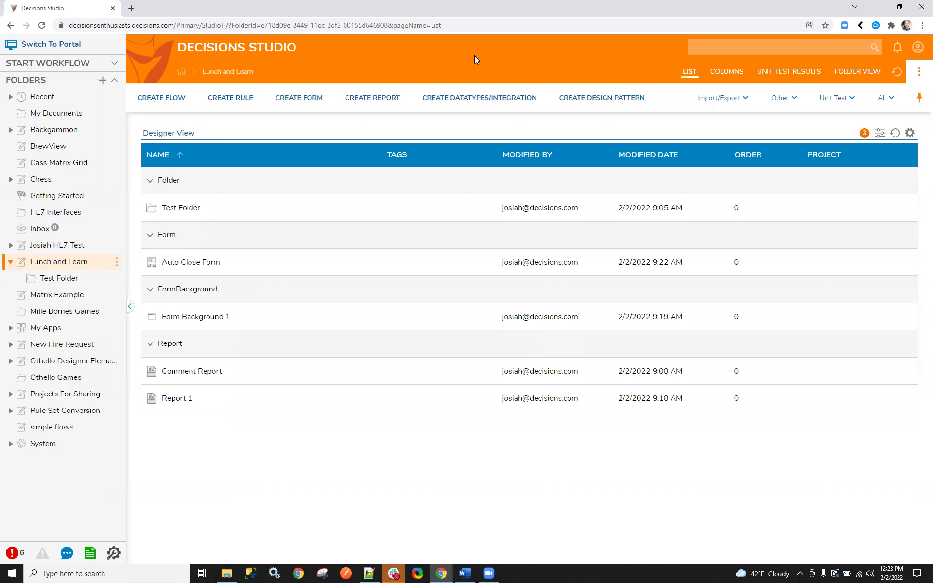
left_click(858, 78)
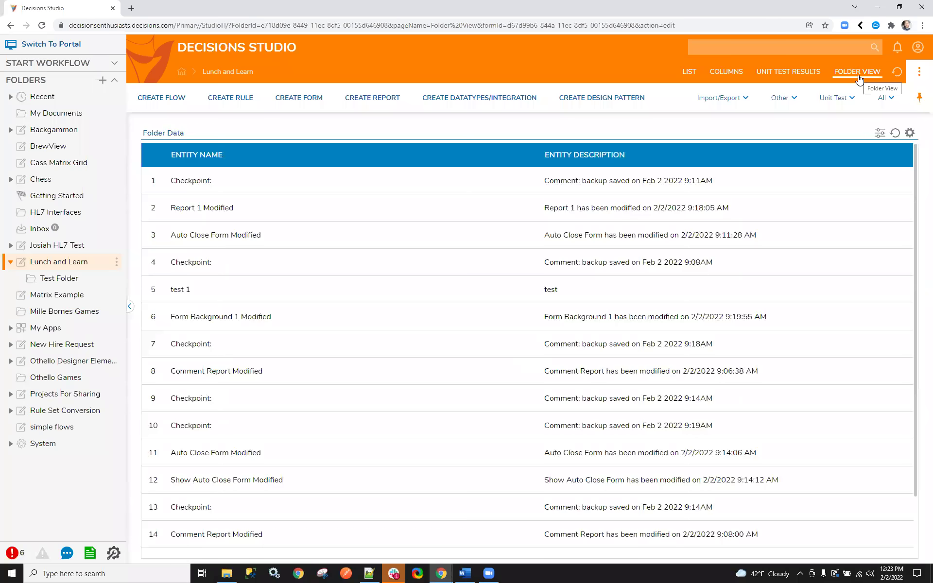
left_click(909, 133)
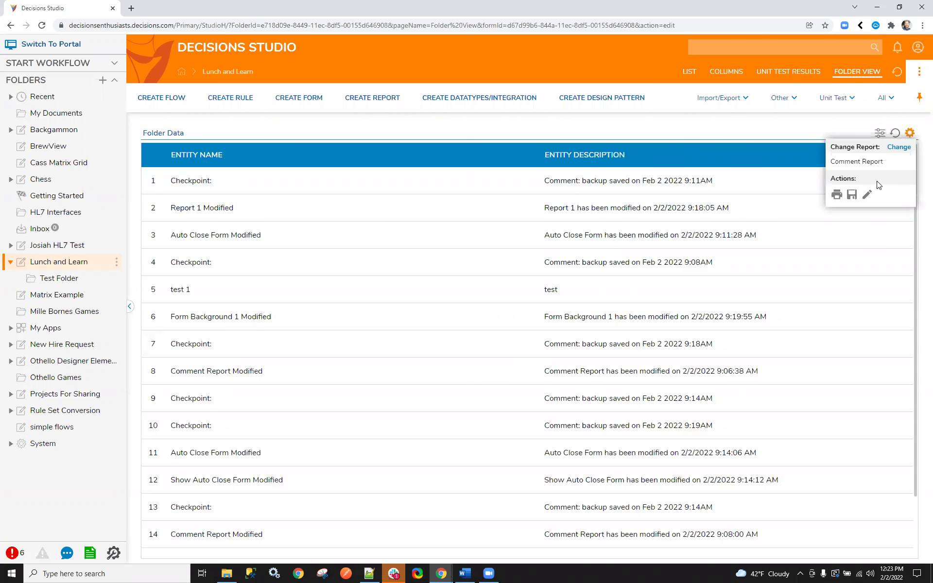
left_click(866, 196)
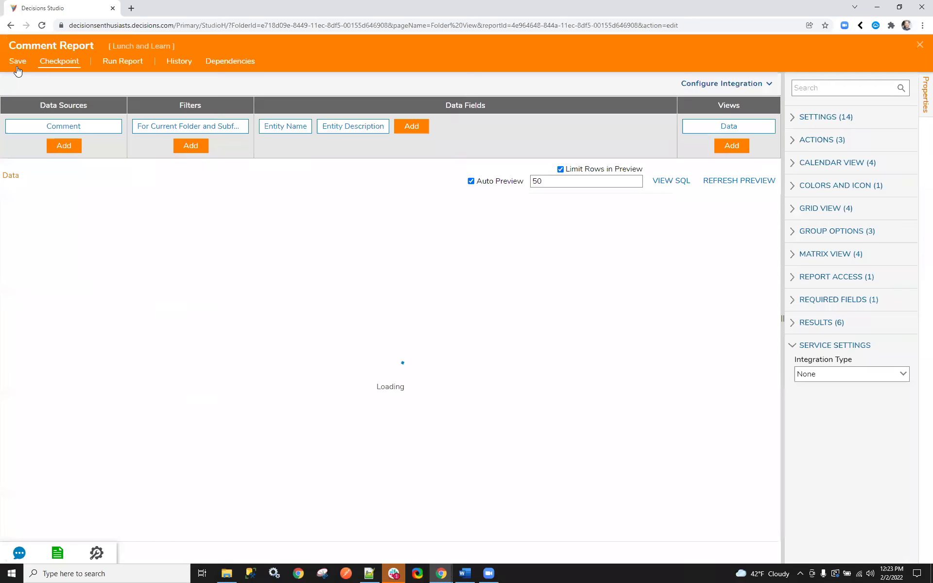
left_click(915, 48)
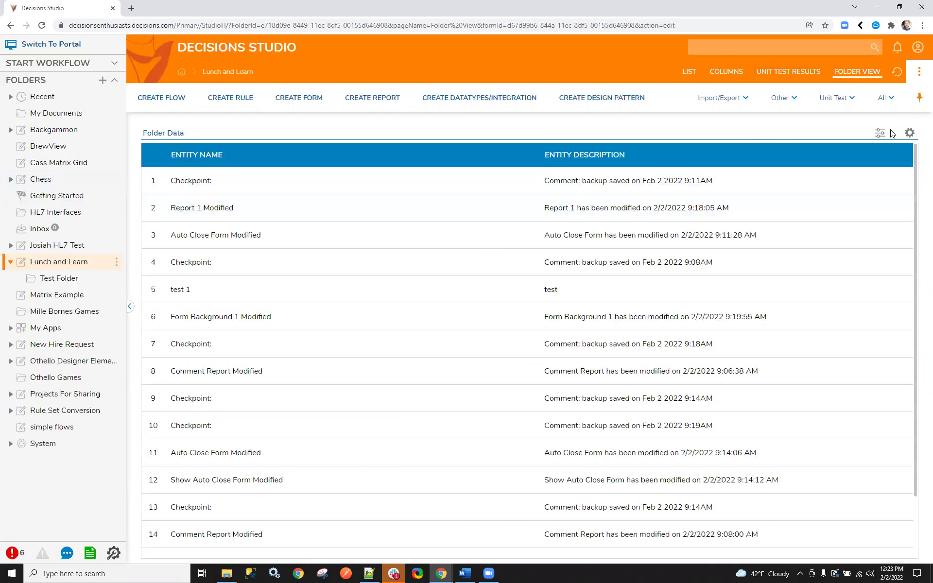
Change the folder page's report to All Folder Items (with Deleted) and try to bring up the deleted flow's actions
left_click(909, 133)
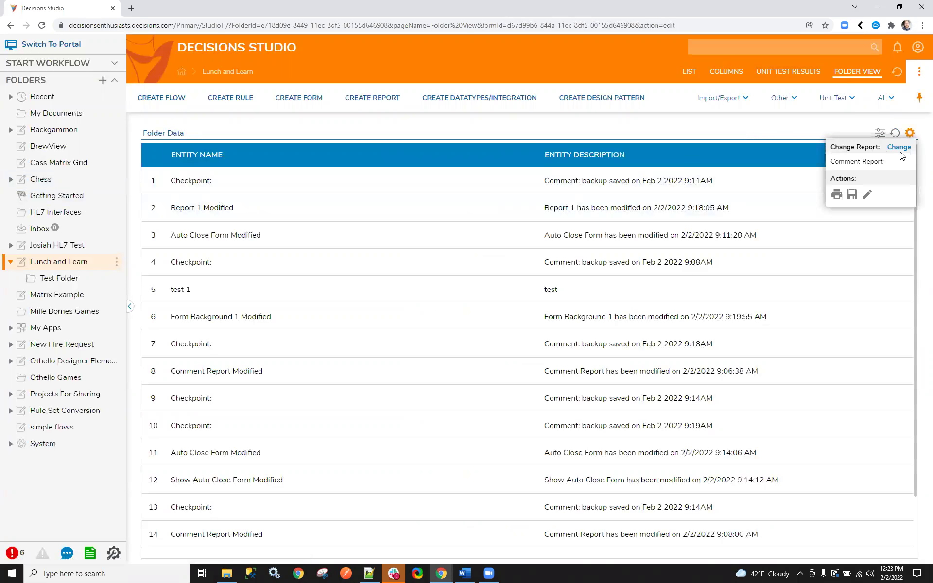
left_click(899, 147)
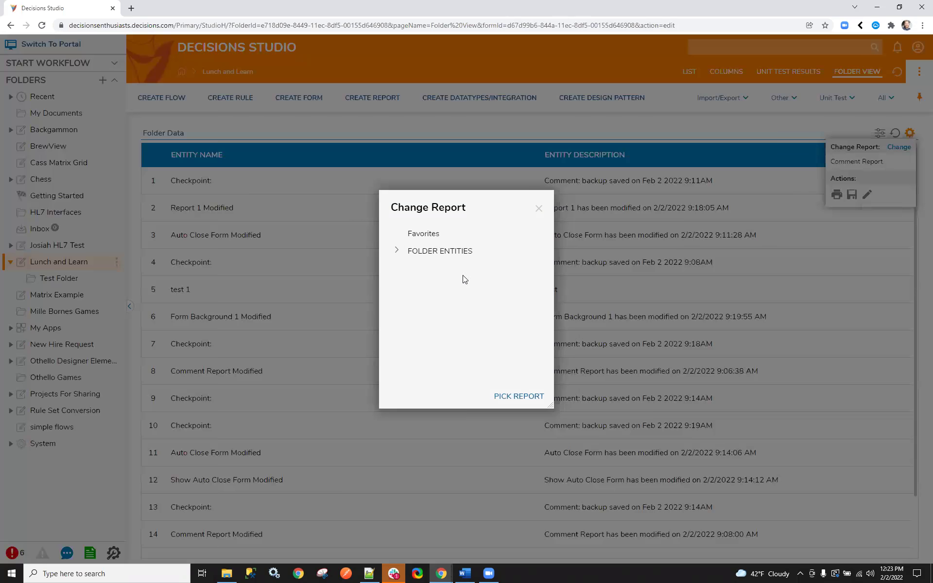
left_click(396, 250)
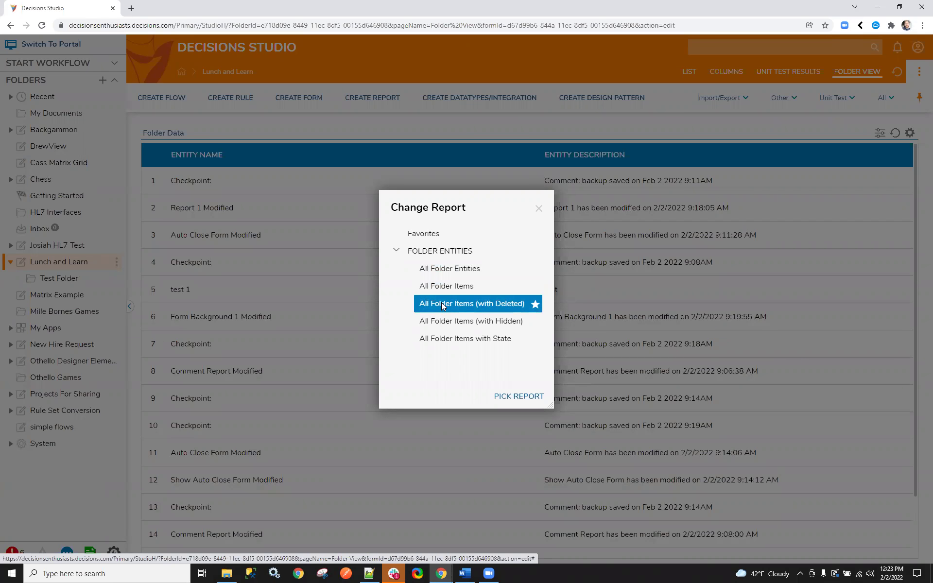
left_click(520, 398)
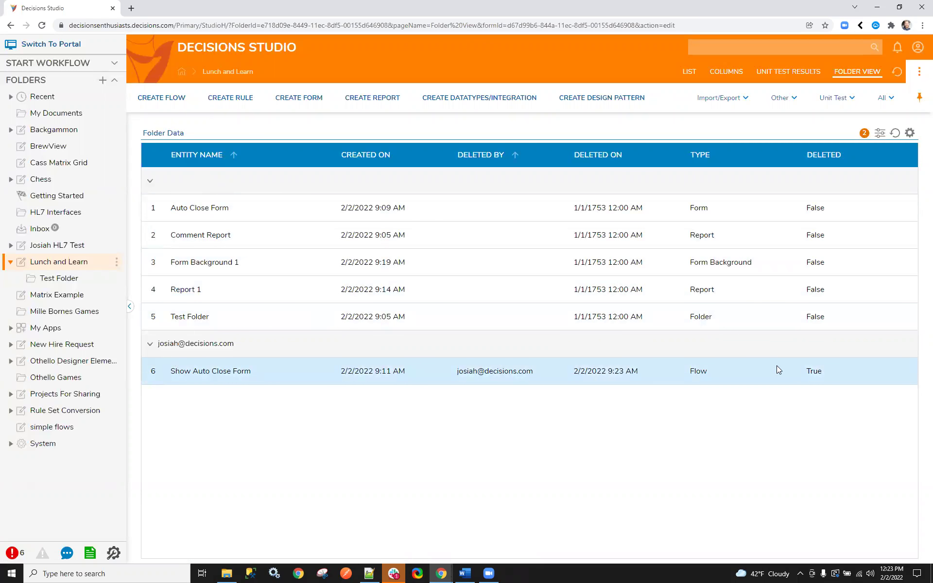
left_click(216, 370)
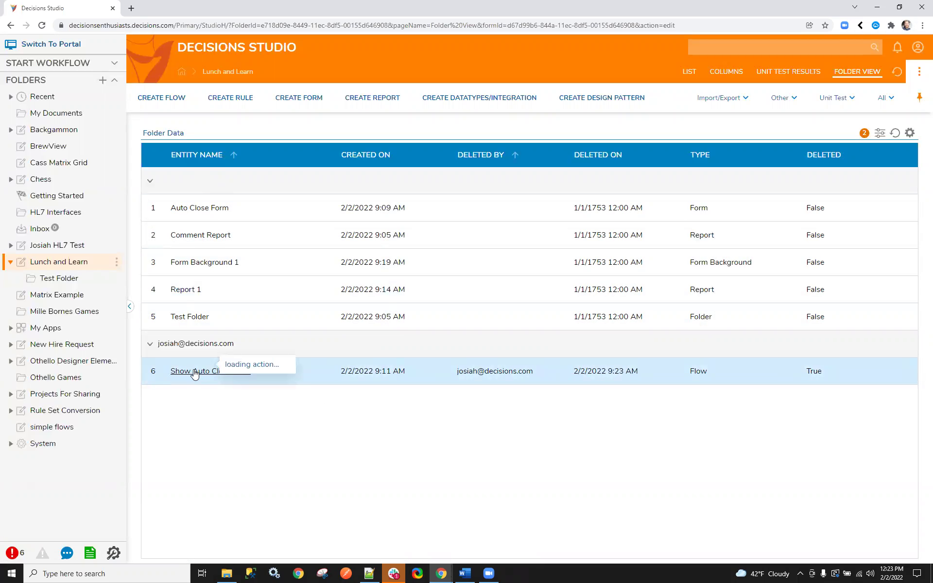
left_click(194, 373)
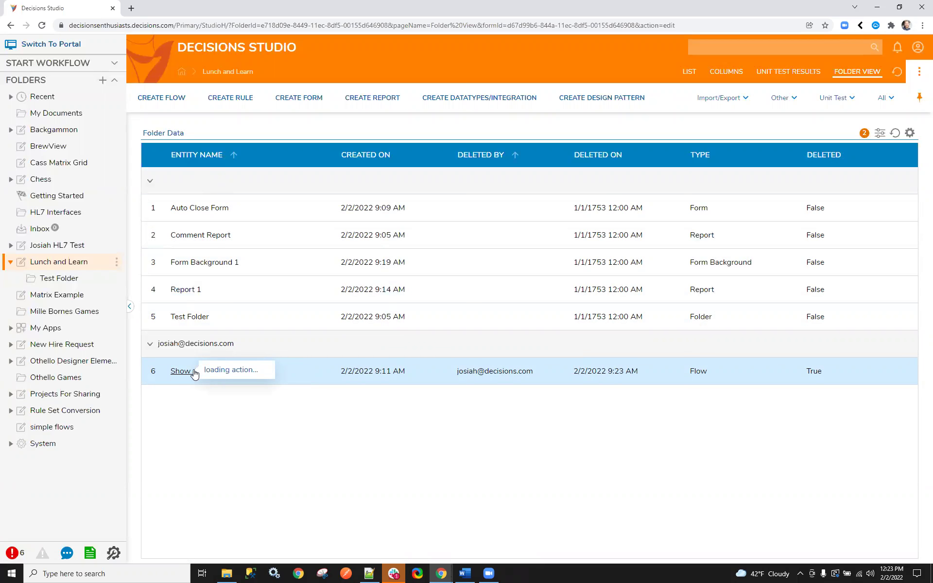
Reload the page, close the reopened Auto Close Form designer, and refresh the Folder View page
left_click(41, 25)
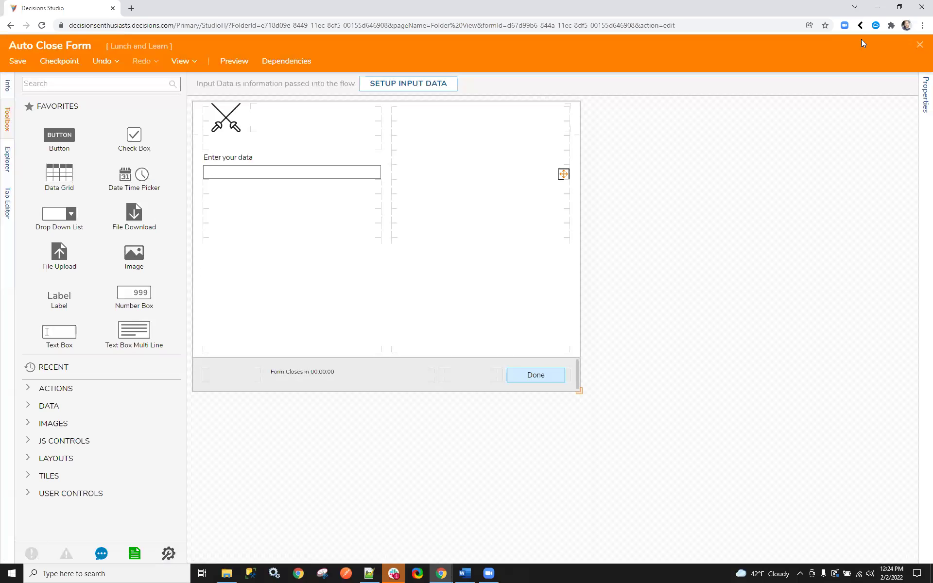
left_click(919, 45)
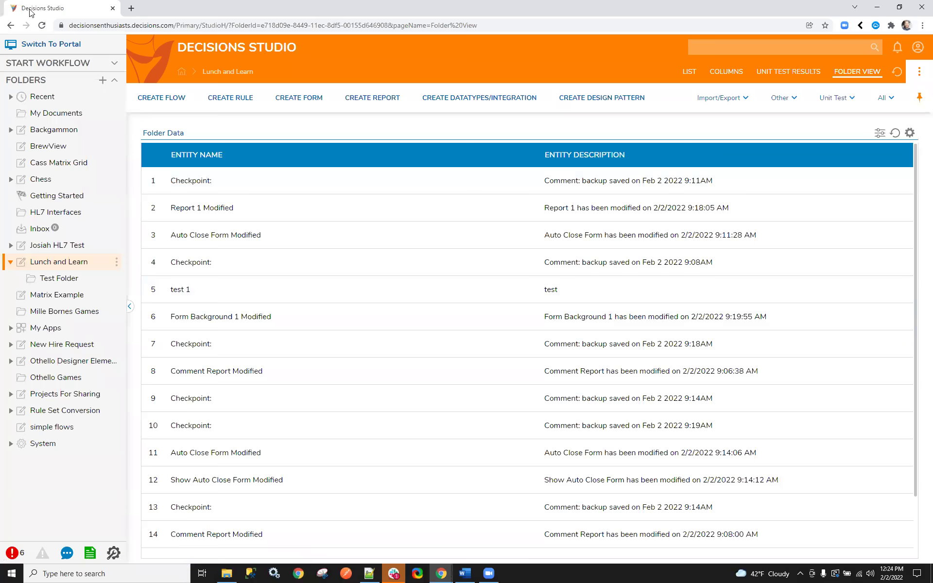
left_click(43, 26)
Change the Folder Data report on the Folder View page to All Folder Items (with Deleted)
left_click(910, 133)
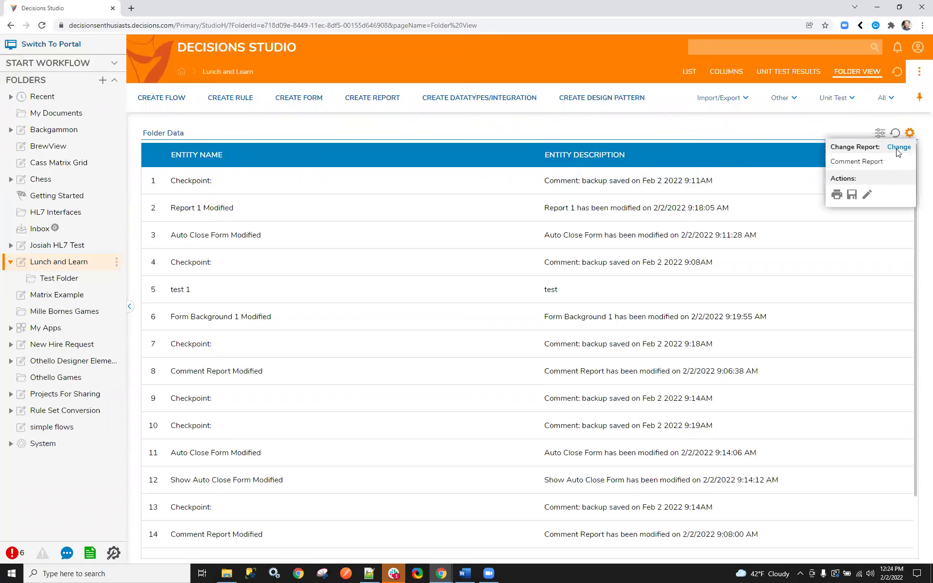
left_click(898, 148)
left_click(405, 252)
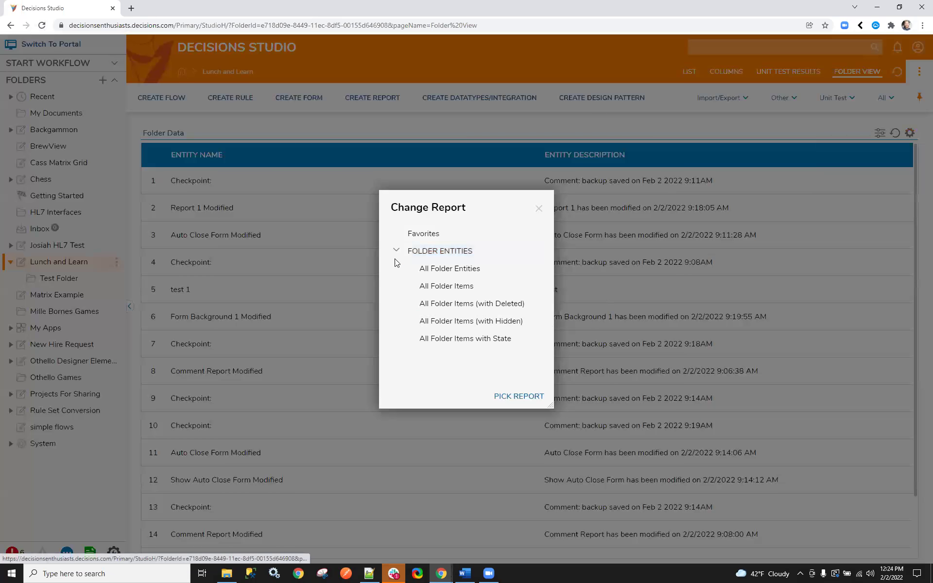
left_click(452, 303)
left_click(520, 396)
Undelete the Show Auto Close Form flow and confirm the restoration
left_click(215, 379)
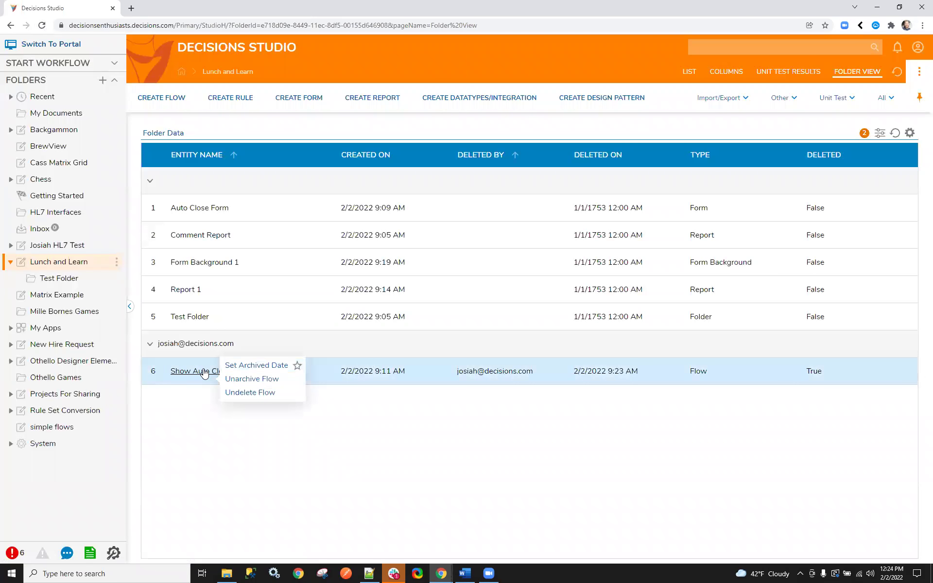
left_click(255, 394)
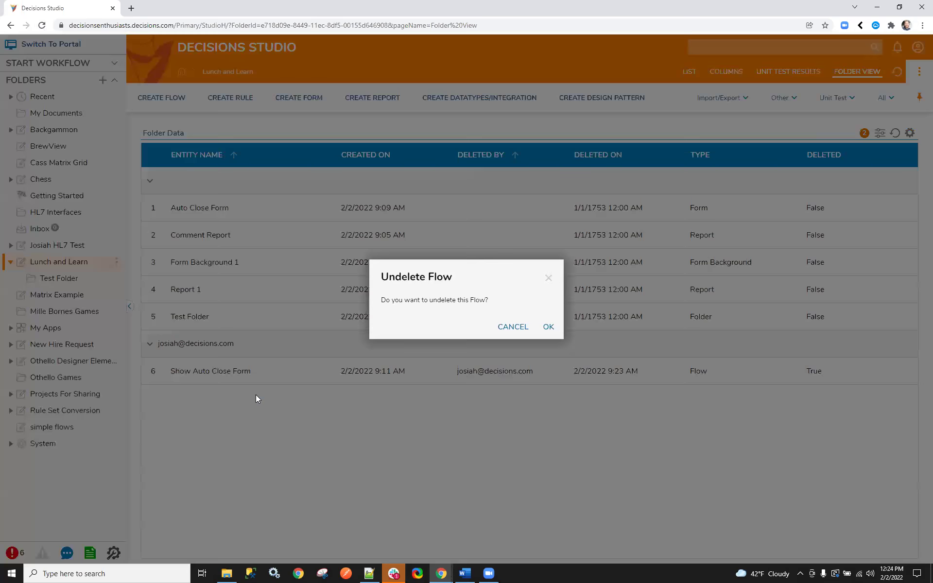
left_click(548, 327)
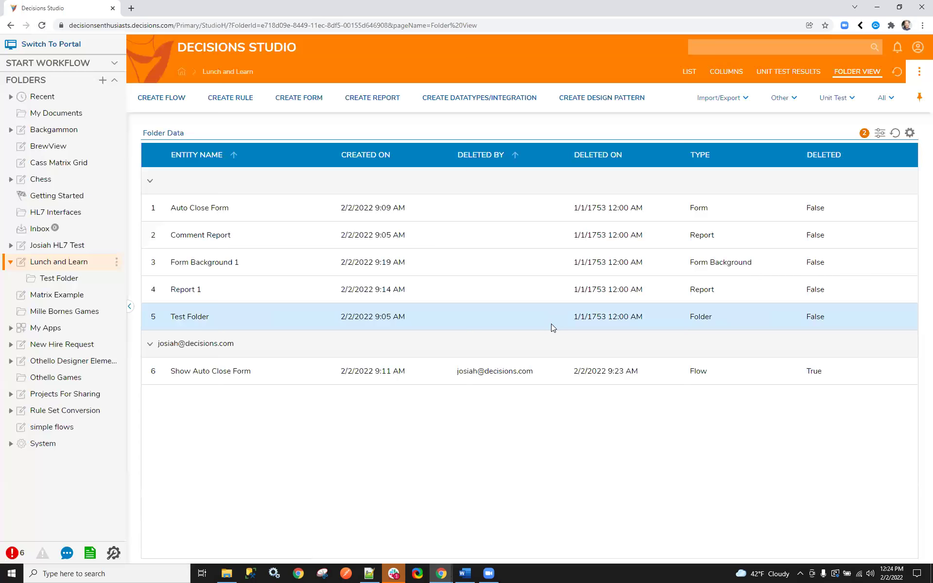
Check the folder's List view, and change the Folder View page's Folder Data report to All Folder Items (with Hidden)
left_click(689, 72)
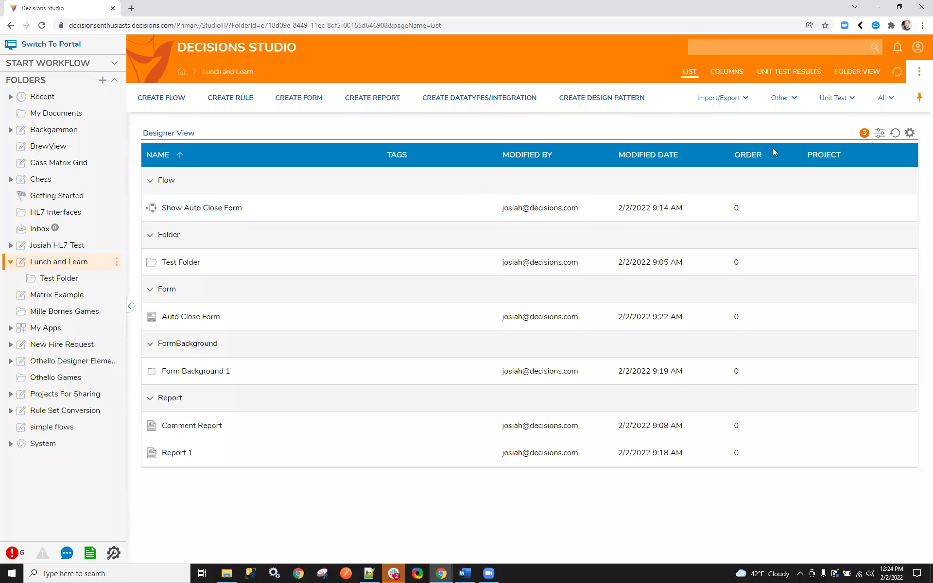
left_click(855, 73)
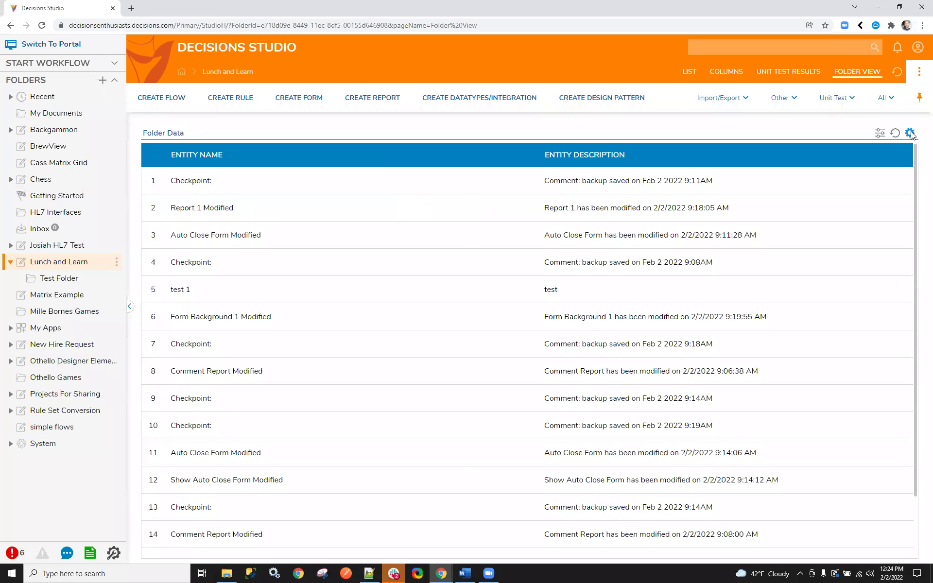
left_click(910, 133)
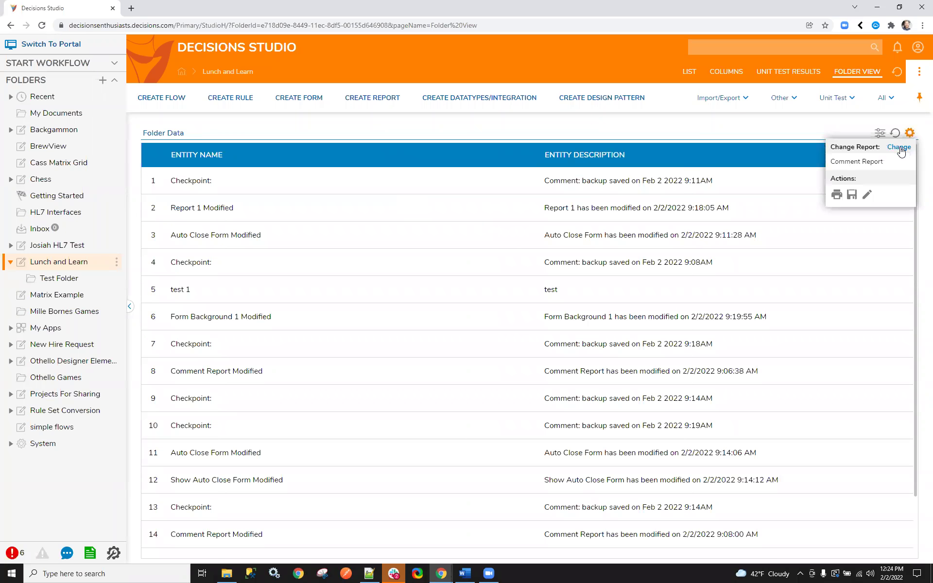
left_click(899, 148)
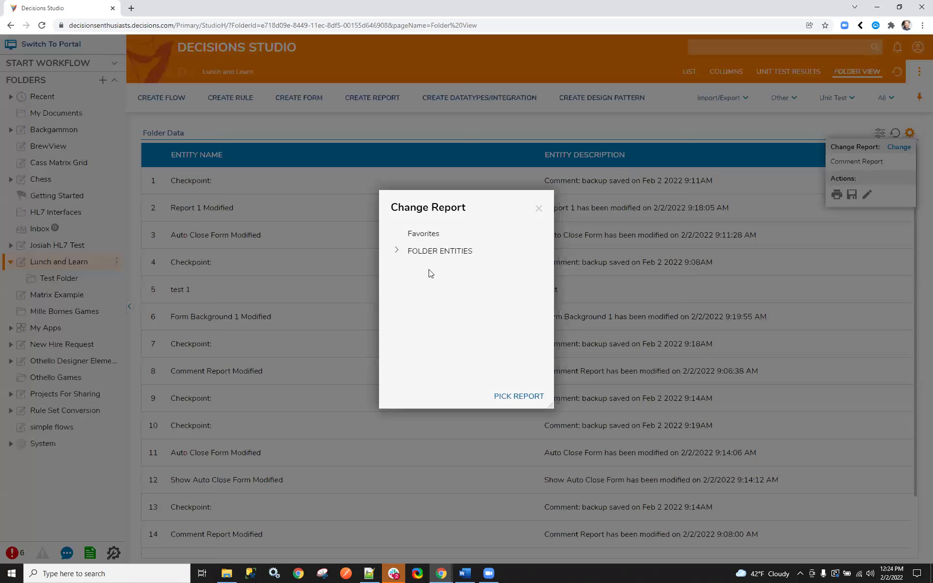
left_click(397, 251)
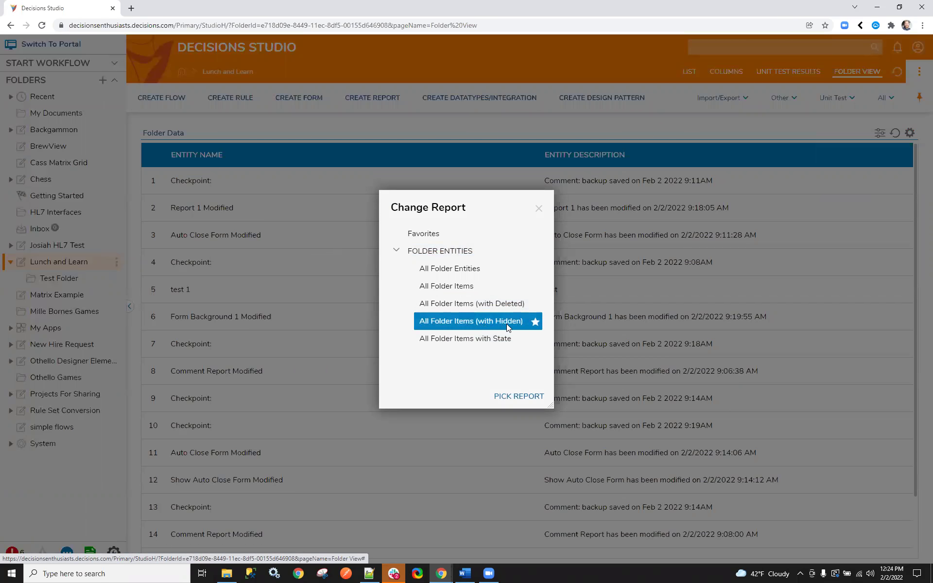
left_click(508, 396)
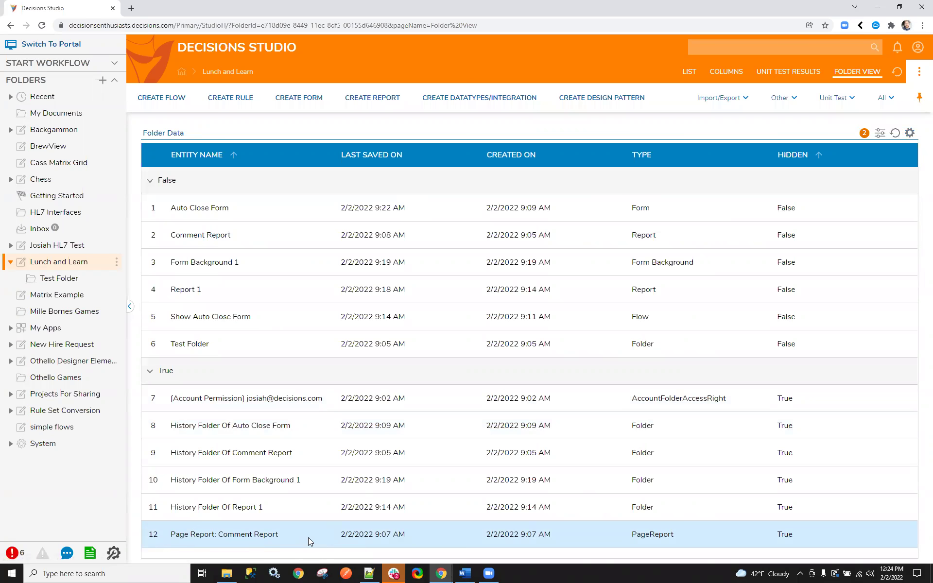
Try to bring up the actions for the hidden Page Report: Comment Report entry, and reload the folder in List view
right_click(225, 537)
left_click(262, 496)
left_click(548, 327)
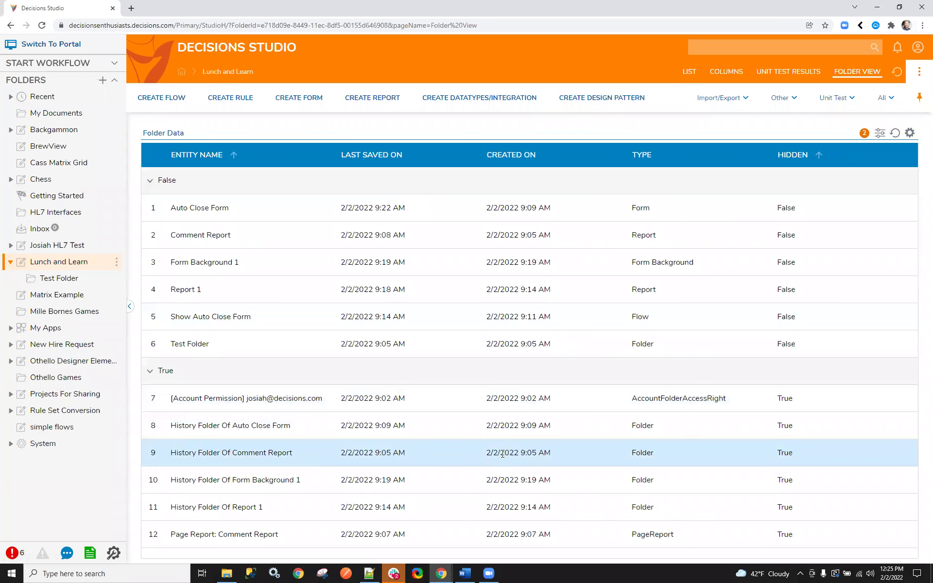
double_click(508, 533)
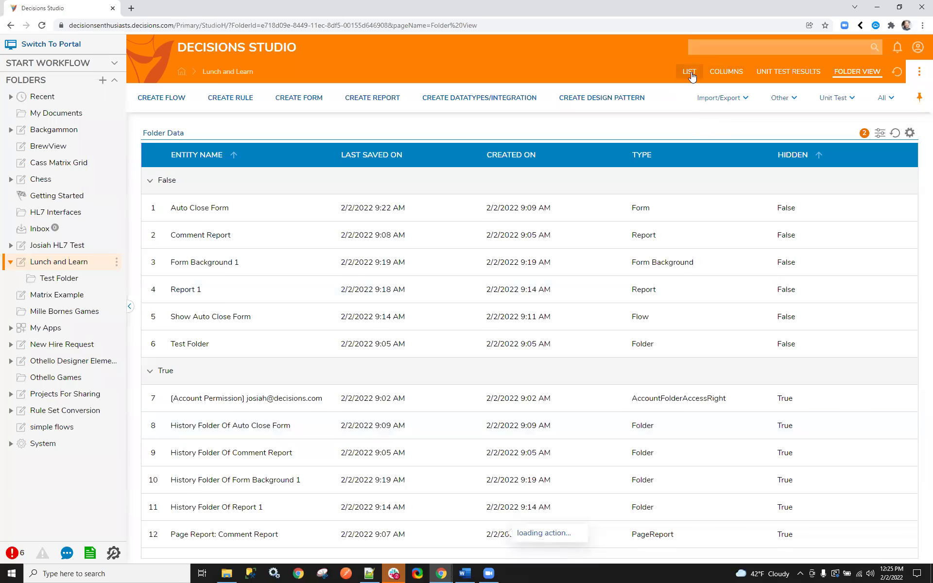
left_click(690, 72)
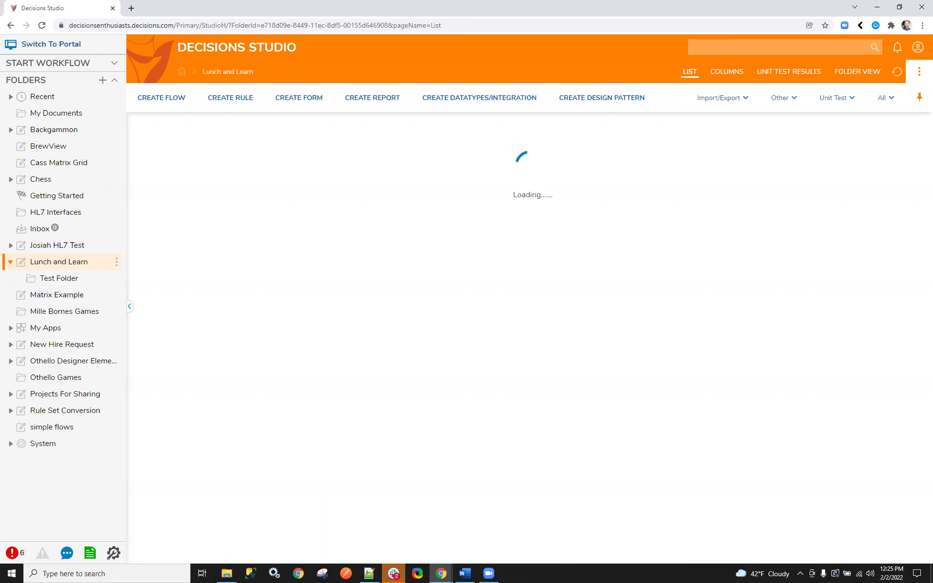
left_click(42, 26)
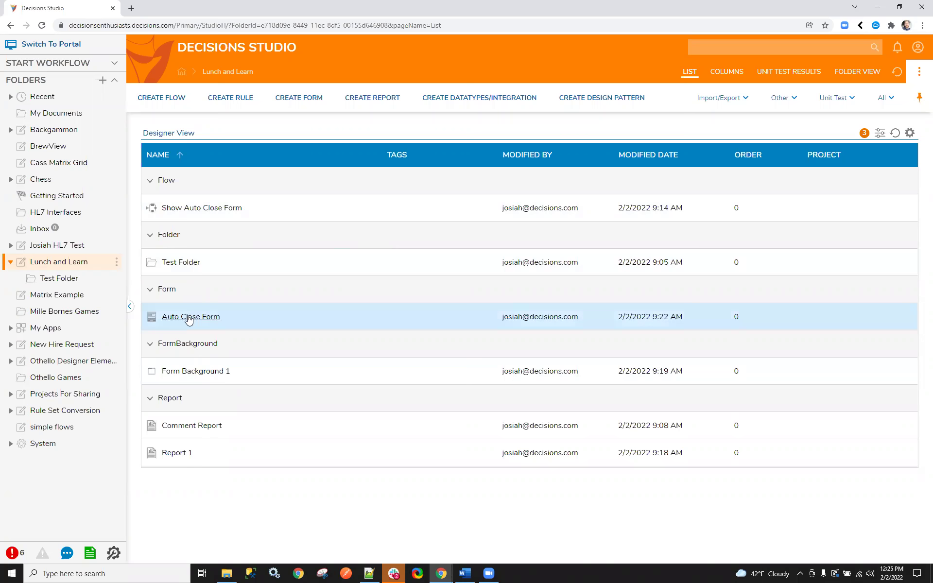
View the dependencies of the Show Auto Close Form flow and of the Auto Close Form it depends on
left_click(193, 208)
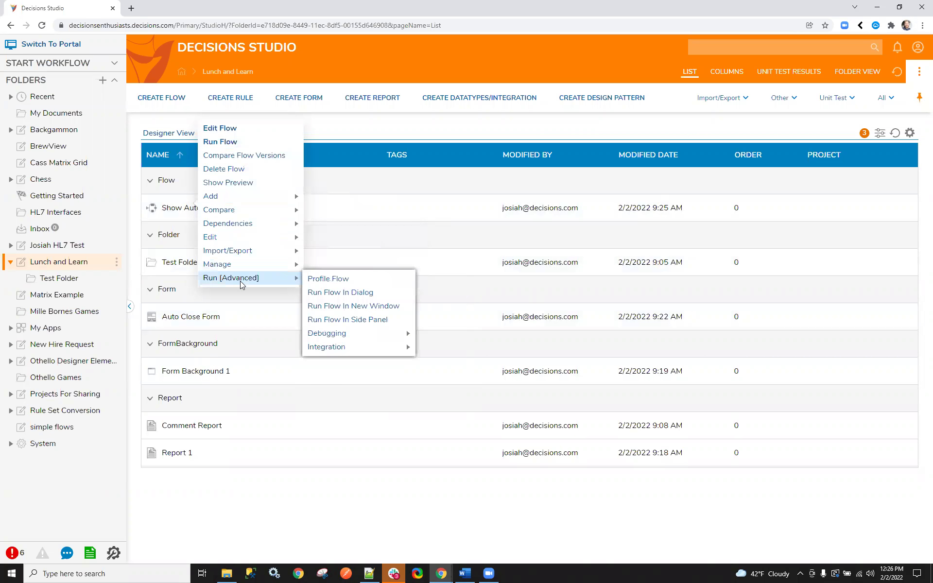
mouse_move(244, 271)
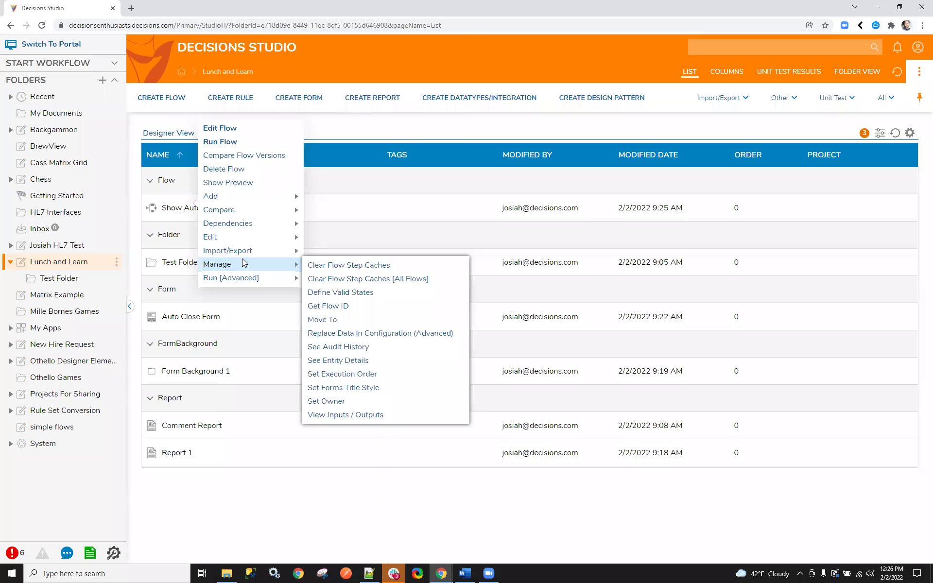
mouse_move(243, 223)
left_click(341, 224)
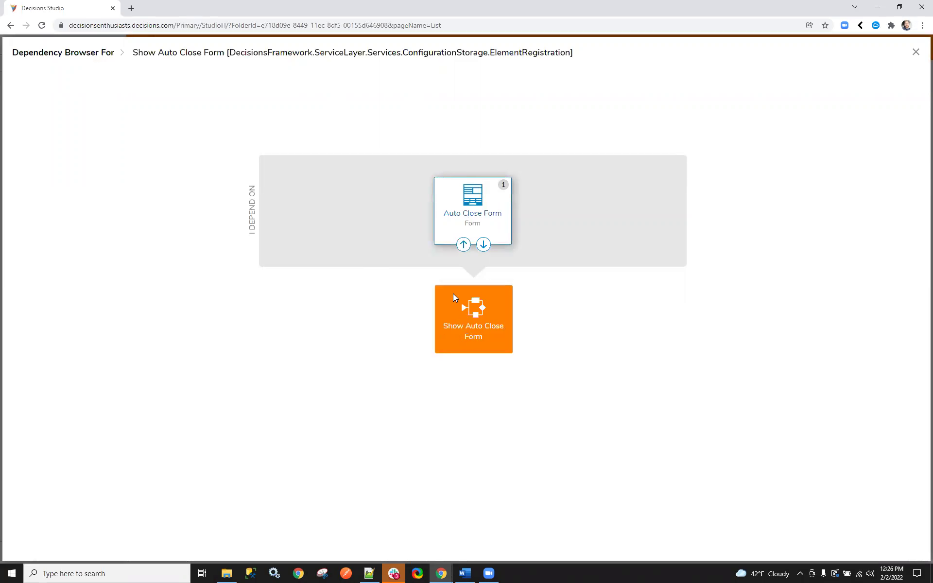
left_click(449, 217)
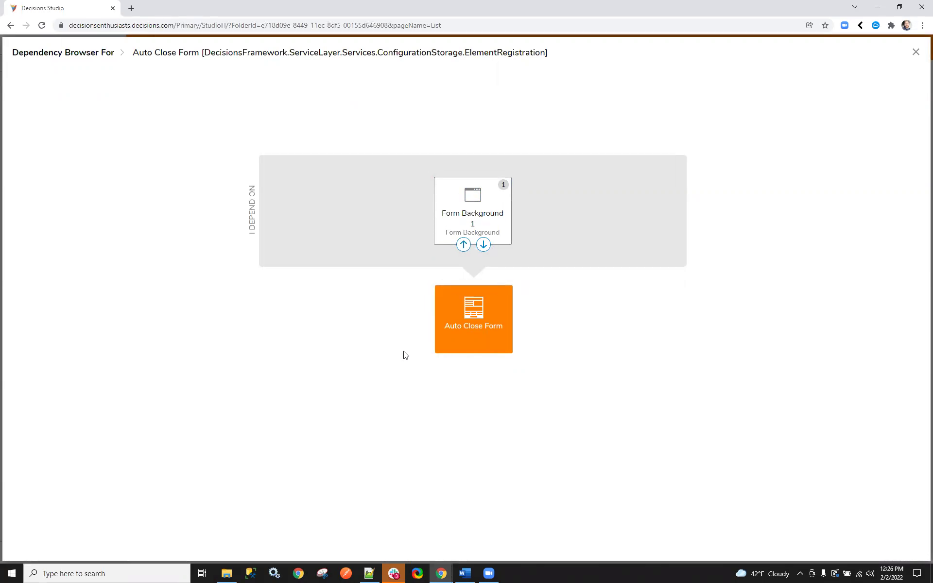
left_click(915, 52)
right_click(182, 208)
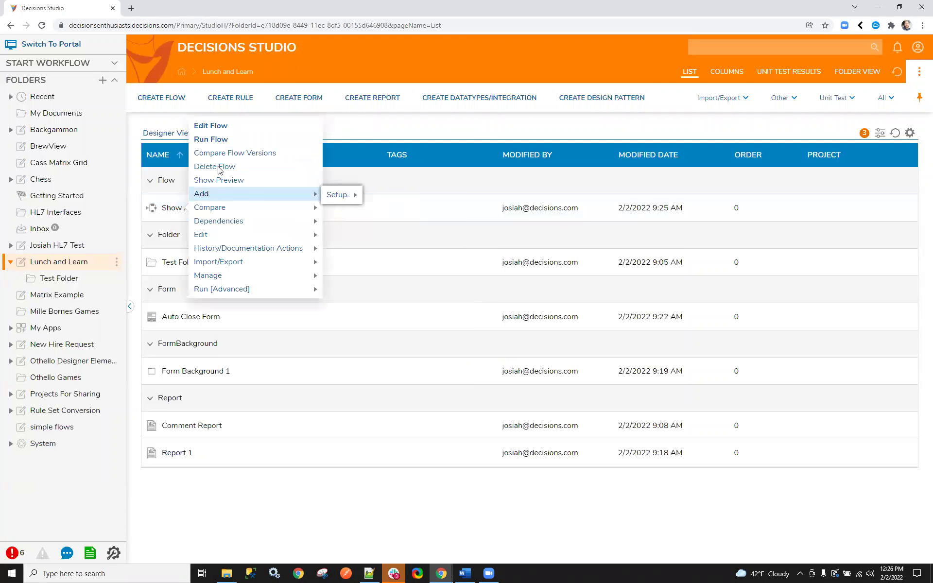
left_click(161, 97)
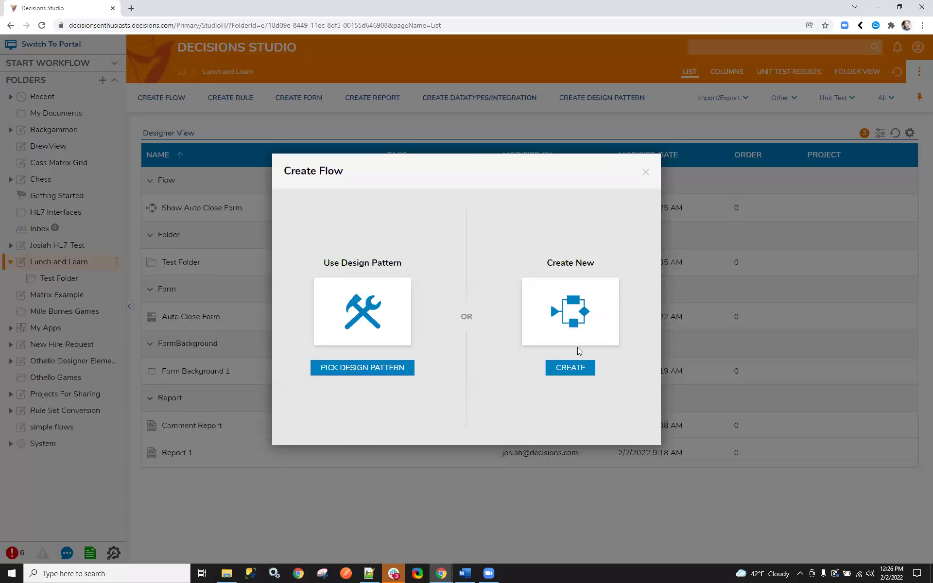
left_click(573, 311)
left_click(680, 481)
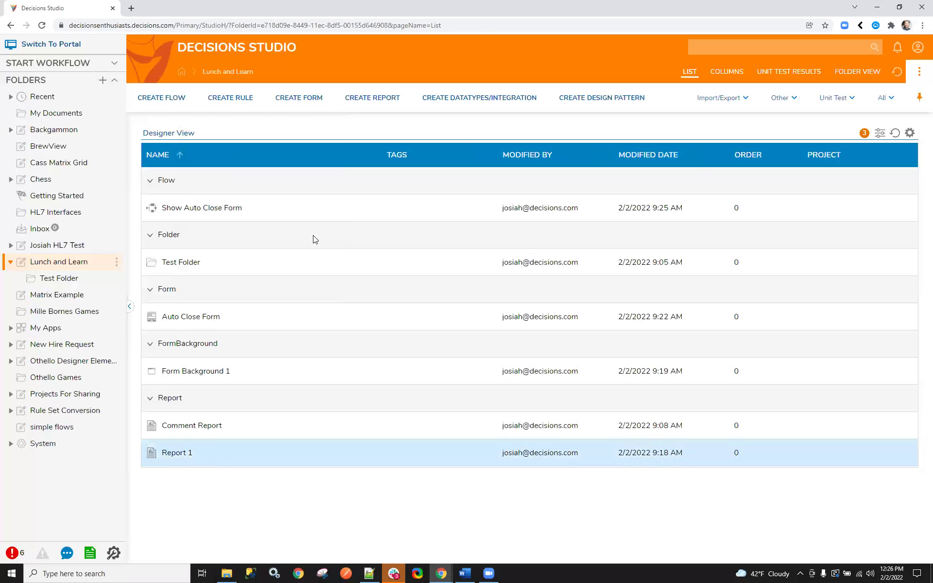
Open the Show Auto Close Form flow and add a Run Sub Flow step before the form, creating the new flow Flow 1 for it
left_click(194, 208)
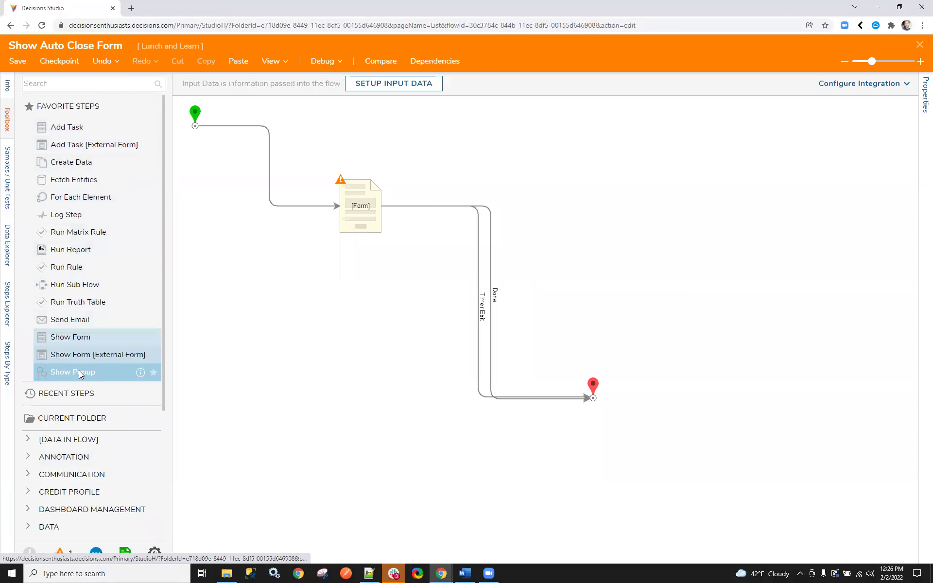
left_click_drag(78, 285, 283, 191)
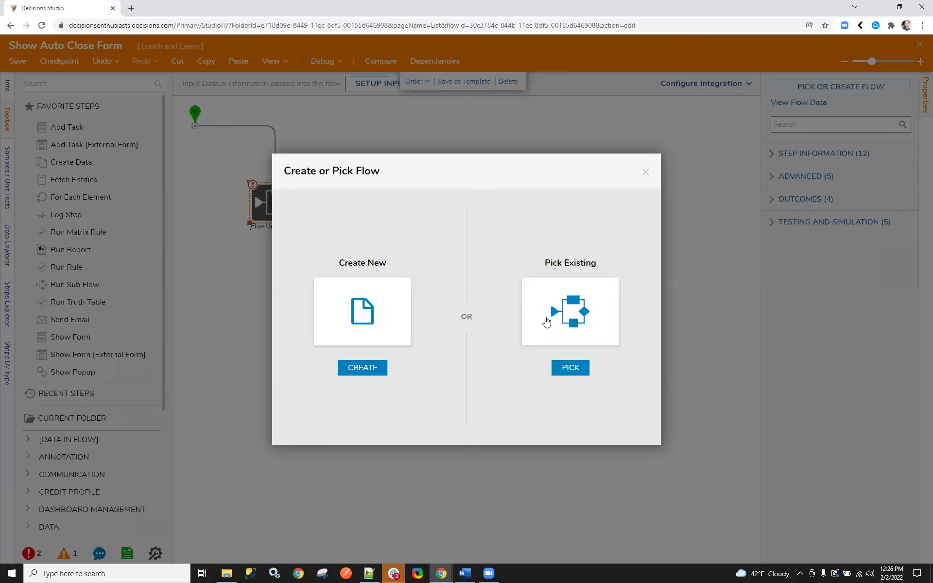
left_click(361, 299)
left_click(386, 163)
left_click(583, 350)
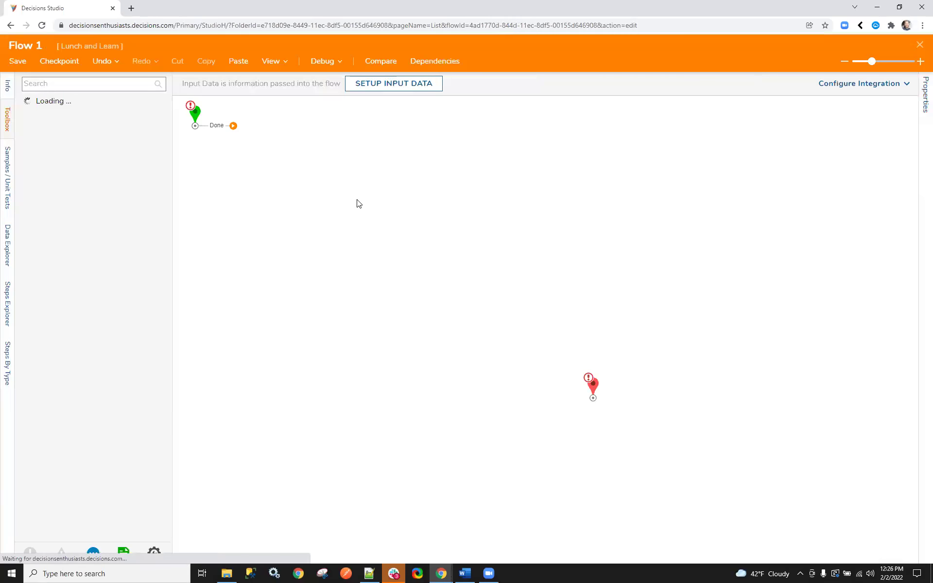
Connect Flow 1's start step to its end step, and save and close Flow 1
left_click_drag(233, 125, 592, 397)
left_click(920, 45)
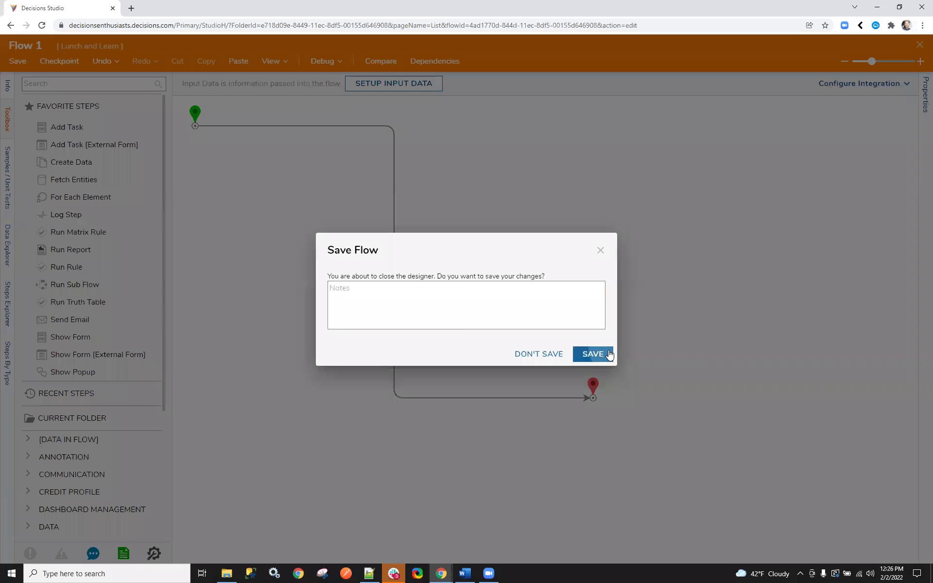
left_click(592, 354)
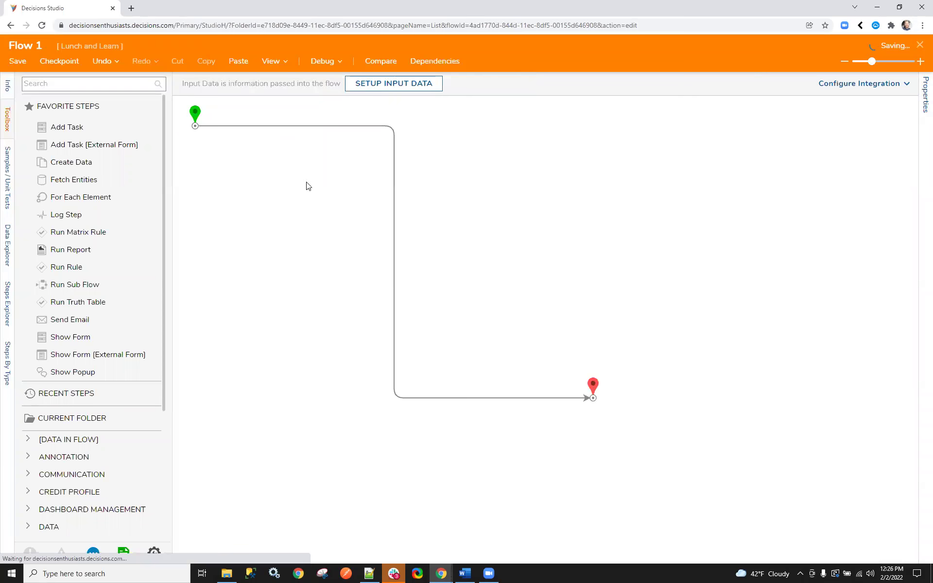
left_click(457, 171)
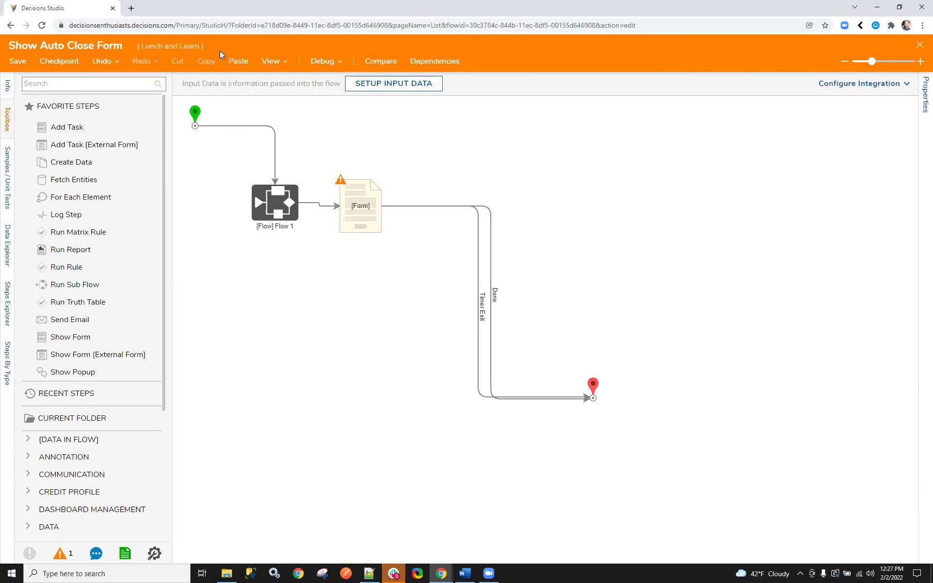
Check the dependencies of Show Auto Close Form from the designer, and save and close the flow
left_click(433, 62)
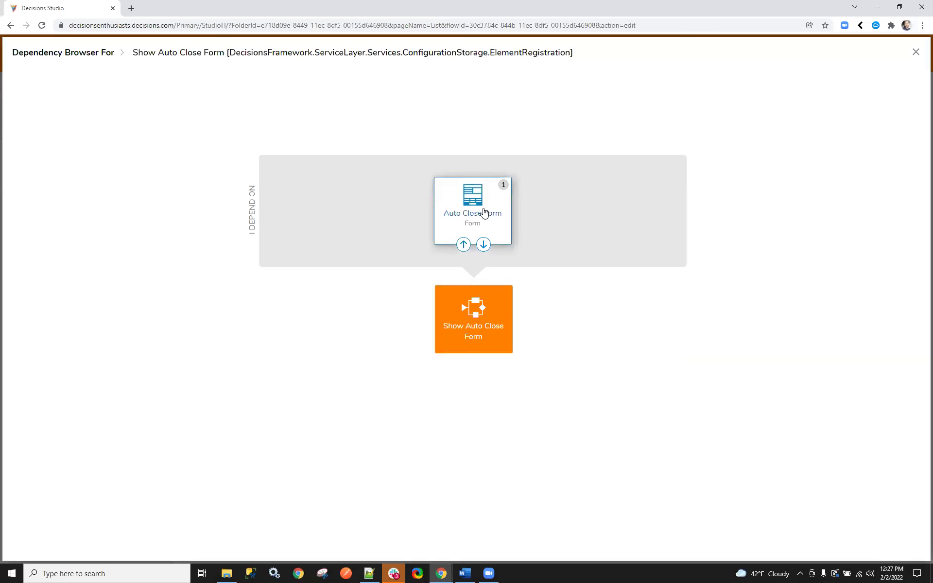
left_click(916, 52)
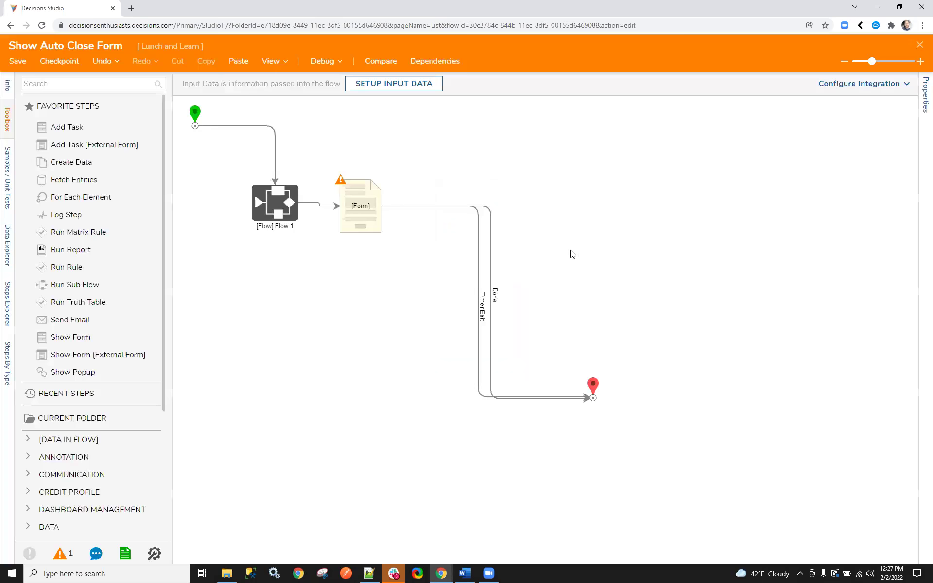
left_click(920, 45)
left_click(592, 352)
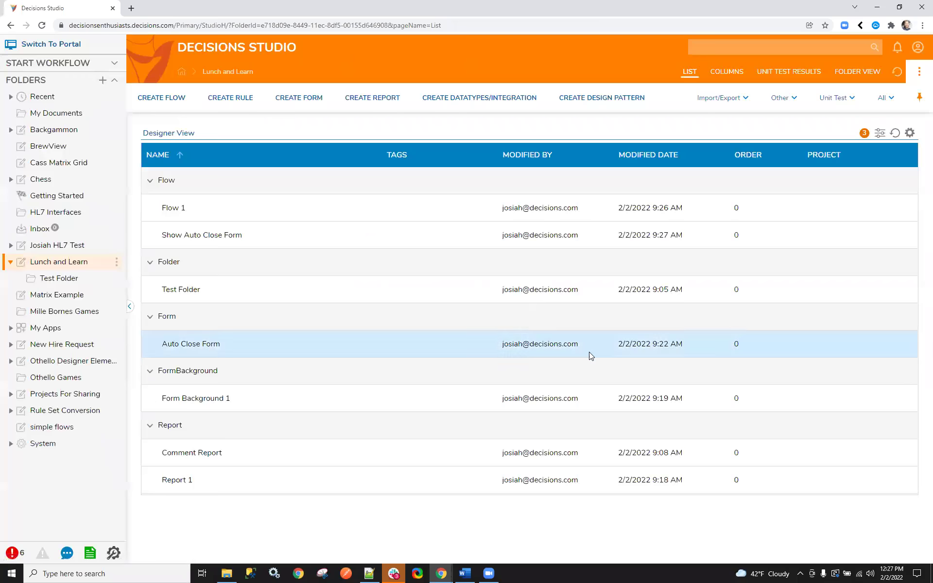
Open Flow 1 and browse its dependencies through Show Auto Close Form and back, closing the browser and designer when done
right_click(156, 206)
double_click(171, 207)
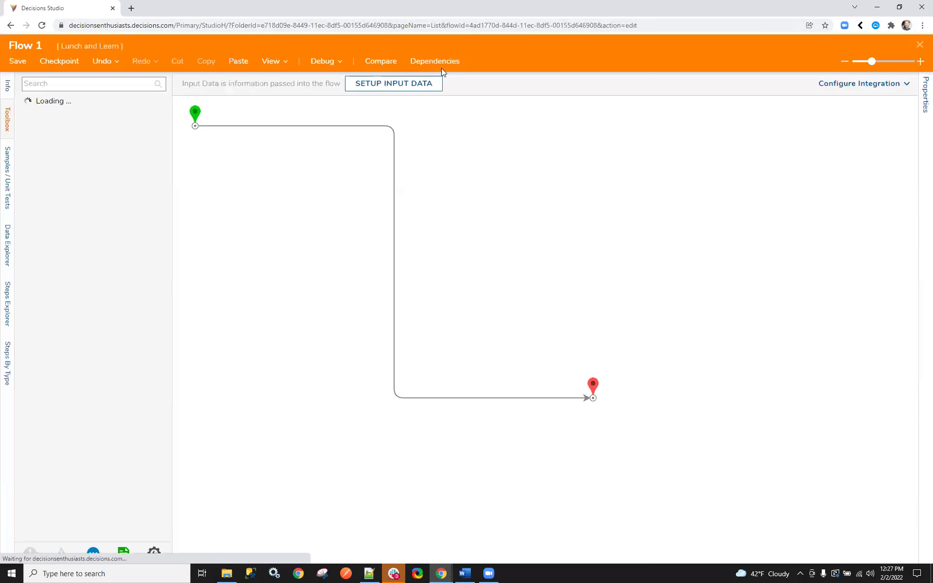
left_click(442, 63)
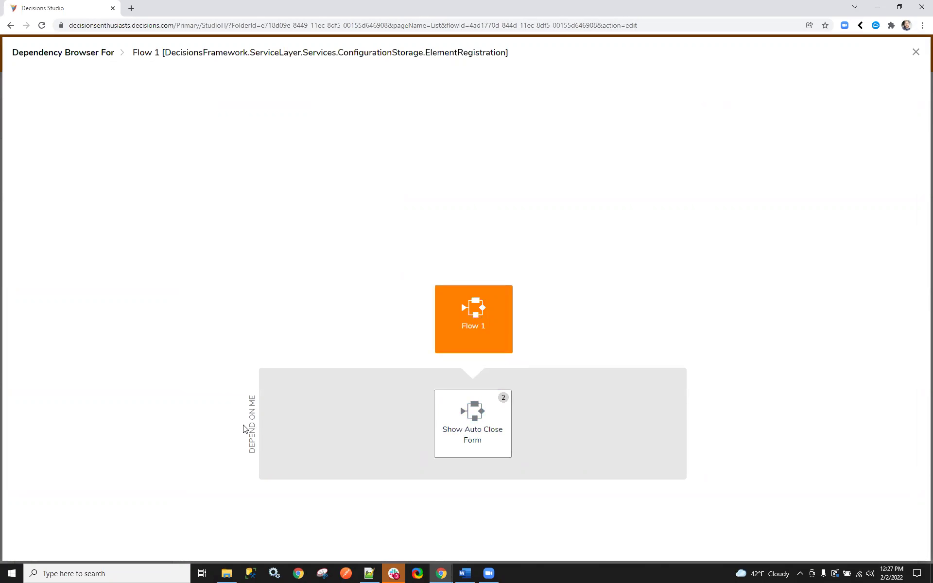
left_click(479, 438)
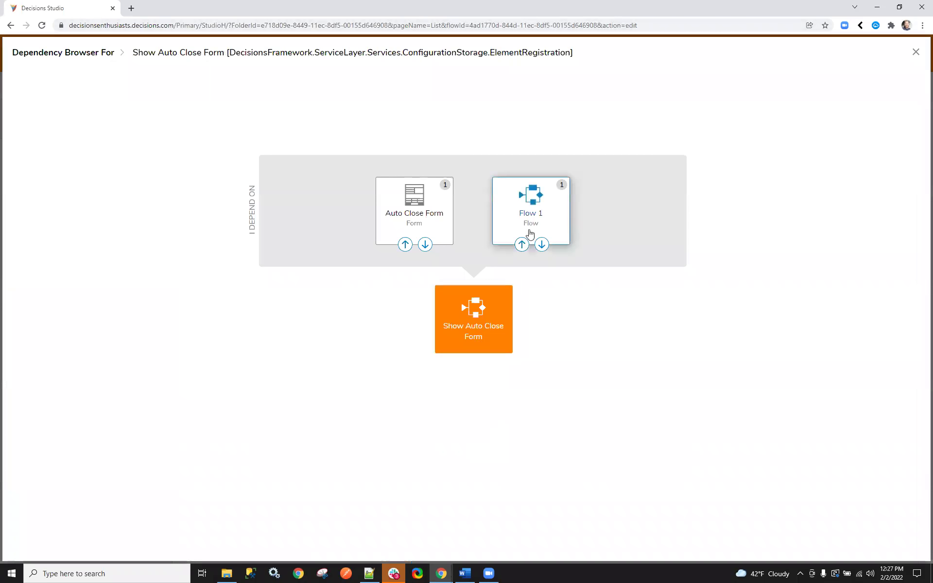
left_click(544, 216)
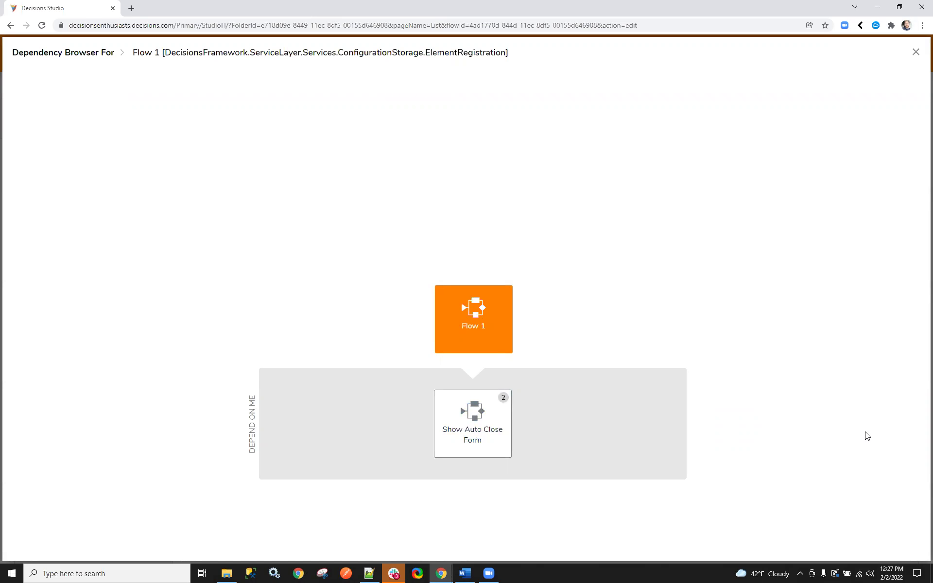
left_click(916, 52)
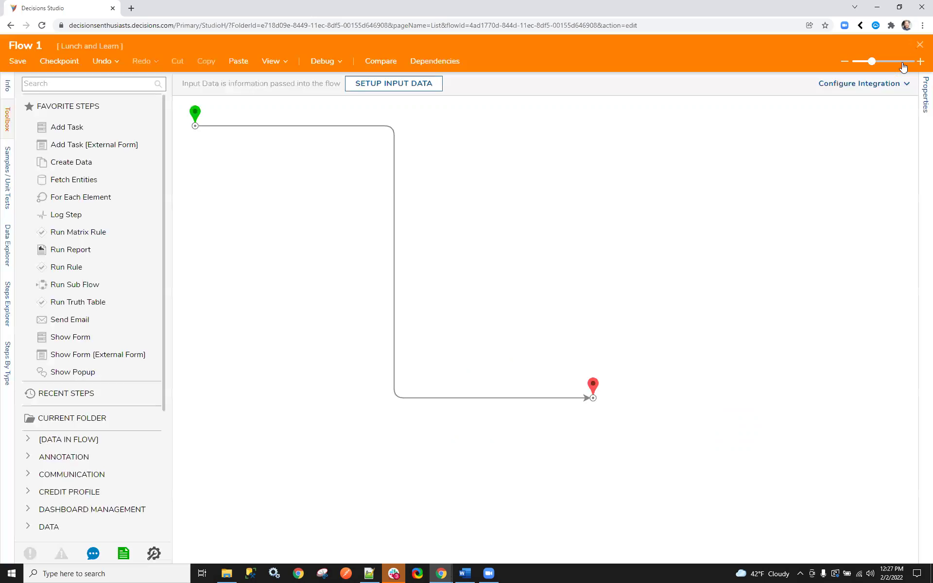
left_click(920, 45)
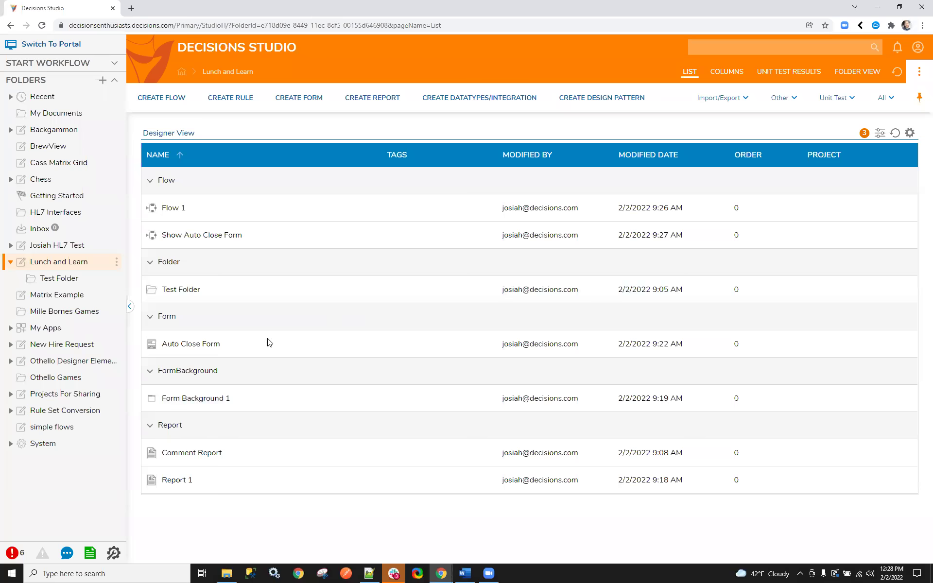
Open the System Settings folder, search Portal Settings for "archive", and close the dialog without saving
left_click(12, 443)
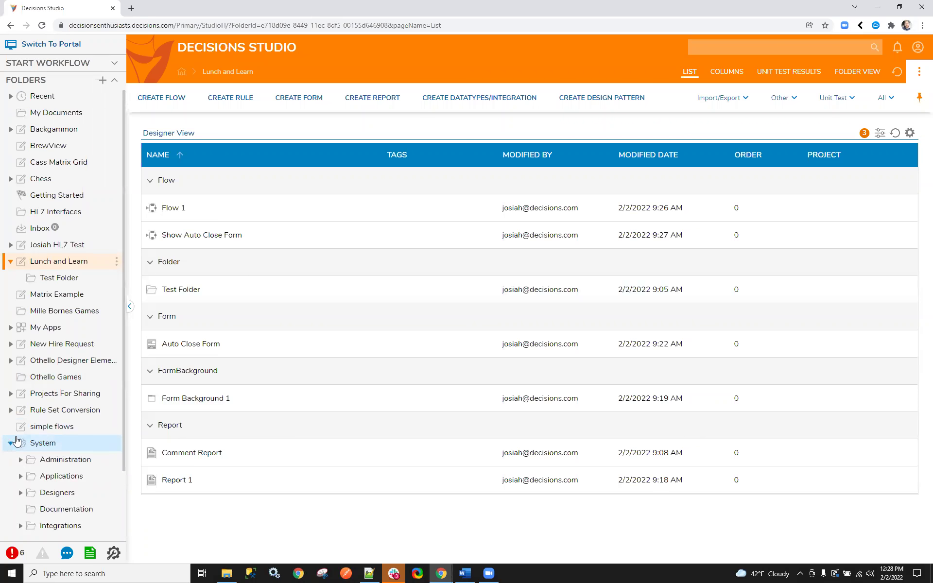
left_click(75, 508)
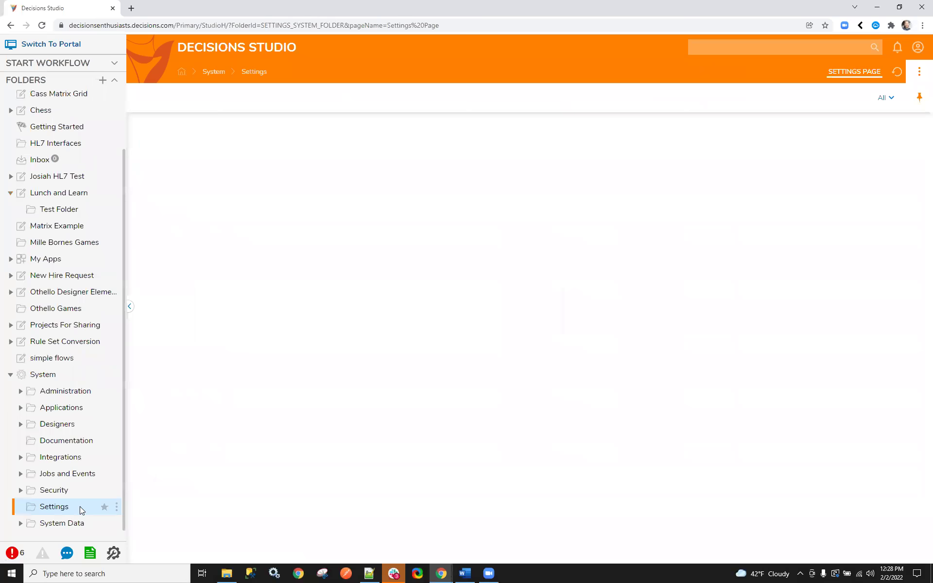
scroll(298, 329, "down", 10)
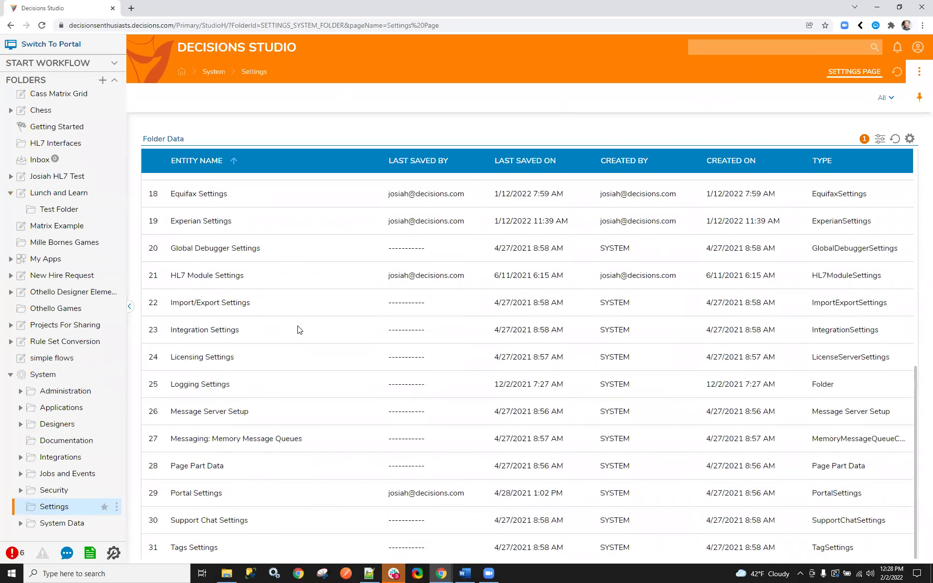
left_click(236, 491)
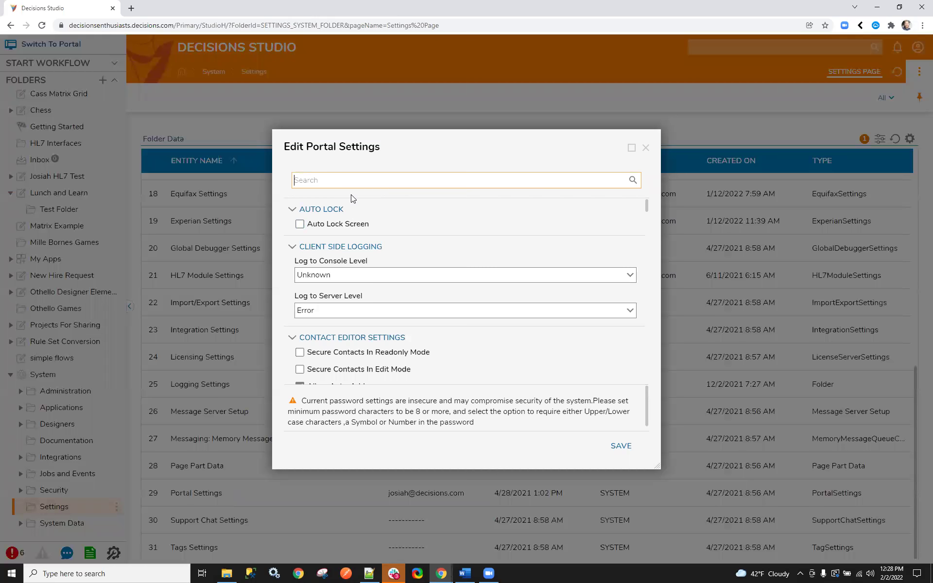
type("archive")
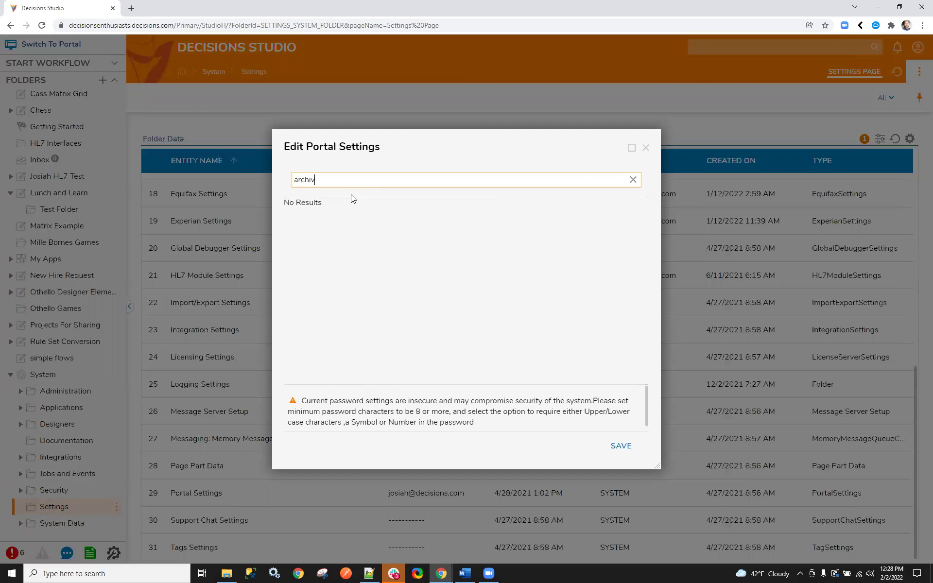
left_click(645, 147)
Open Archive Settings from the settings list and examine the Default Archive Days value
scroll(502, 362, "up", 10)
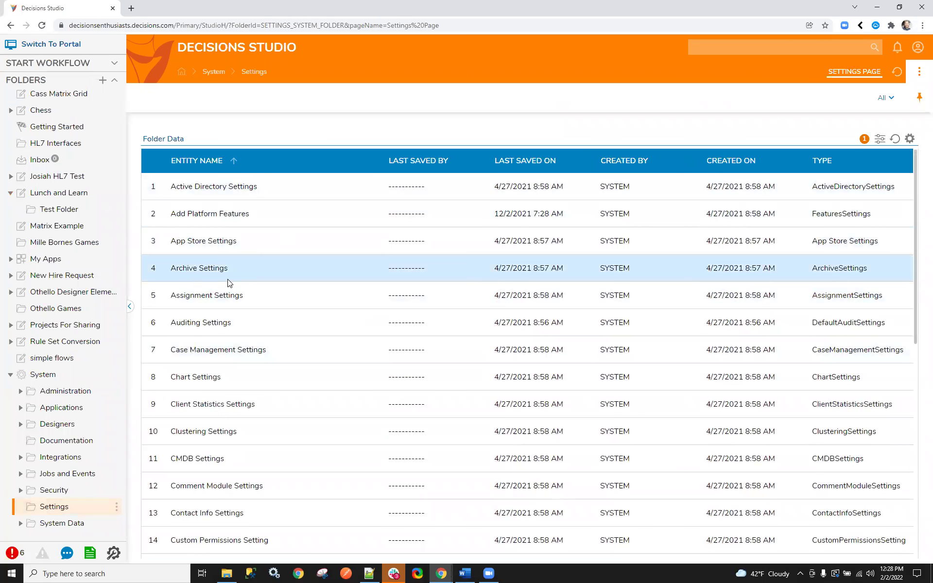
left_click(192, 268)
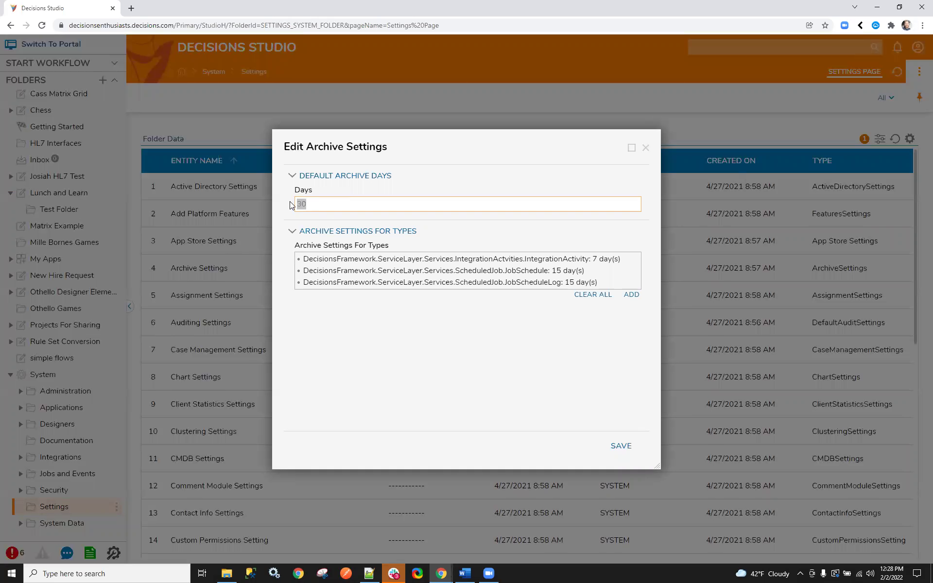
left_click(319, 205)
double_click(307, 203)
Browse the type names available for a new type-specific archive setting, and leave Archive Settings without adding or saving anything
left_click(631, 294)
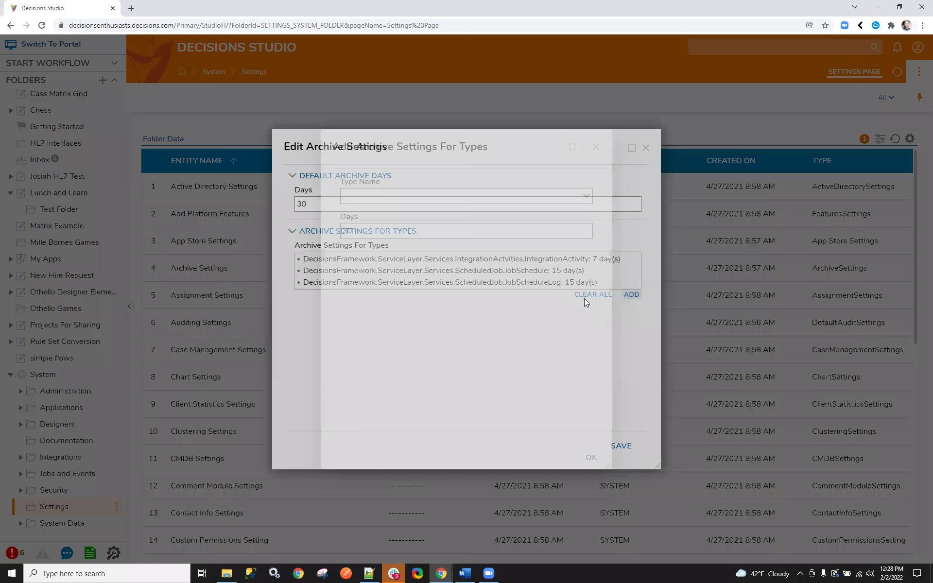
left_click(586, 196)
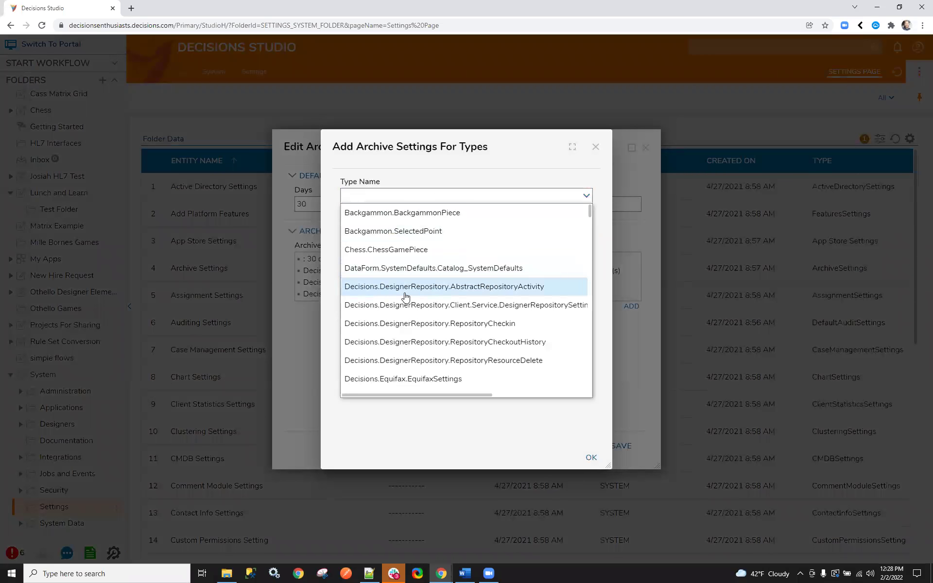
scroll(421, 296, "down", 15)
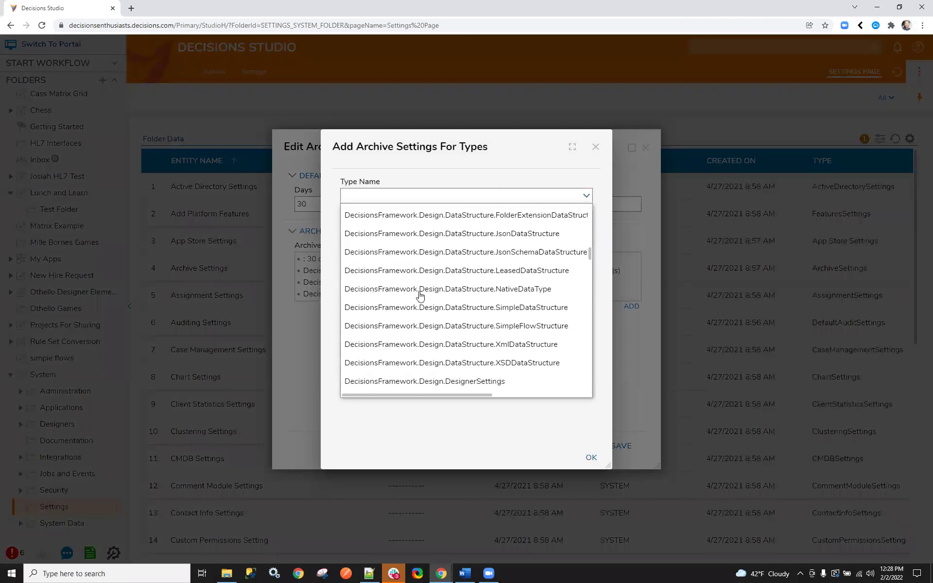
scroll(419, 296, "down", 10)
scroll(419, 296, "up", 12)
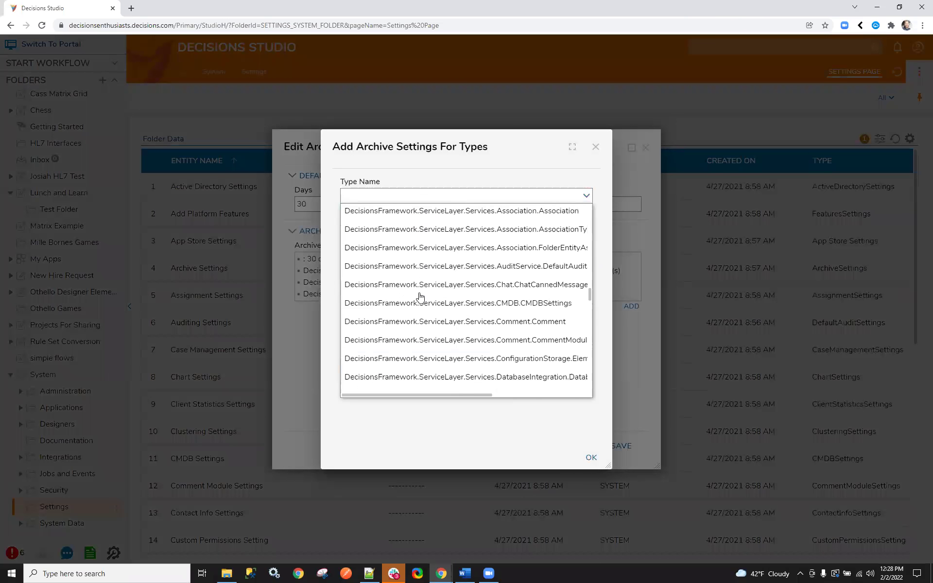
left_click(587, 195)
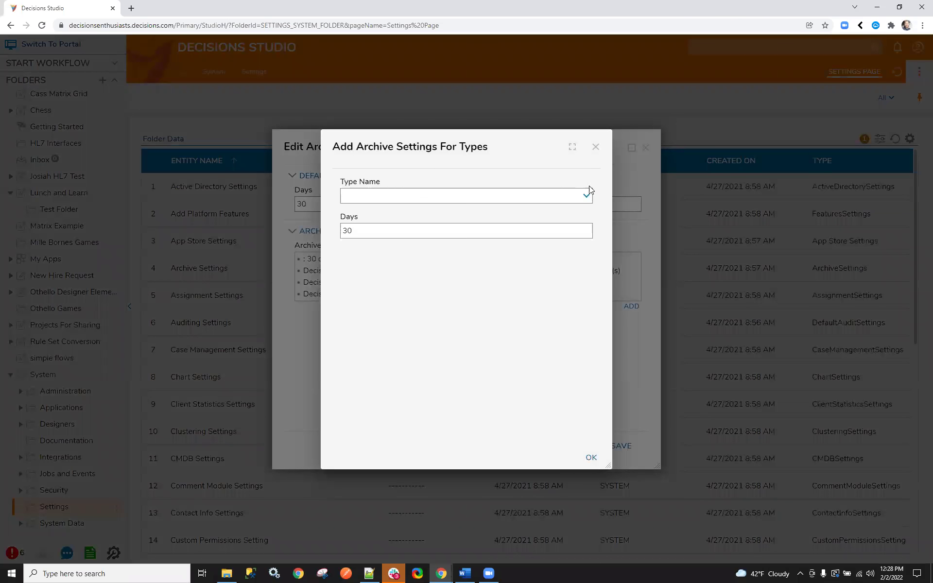
left_click(601, 151)
left_click(324, 204)
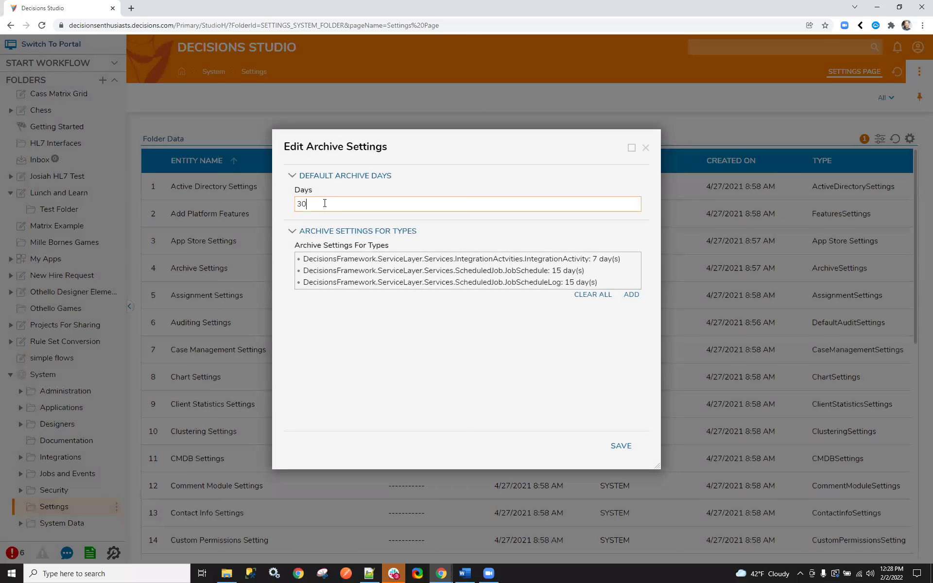
mouse_move(464, 270)
left_click(645, 148)
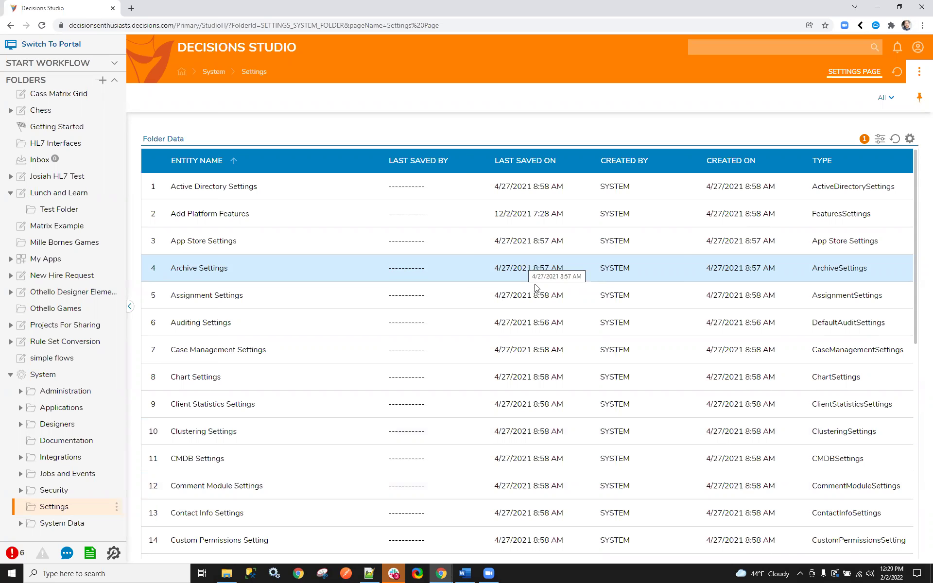
left_click(393, 573)
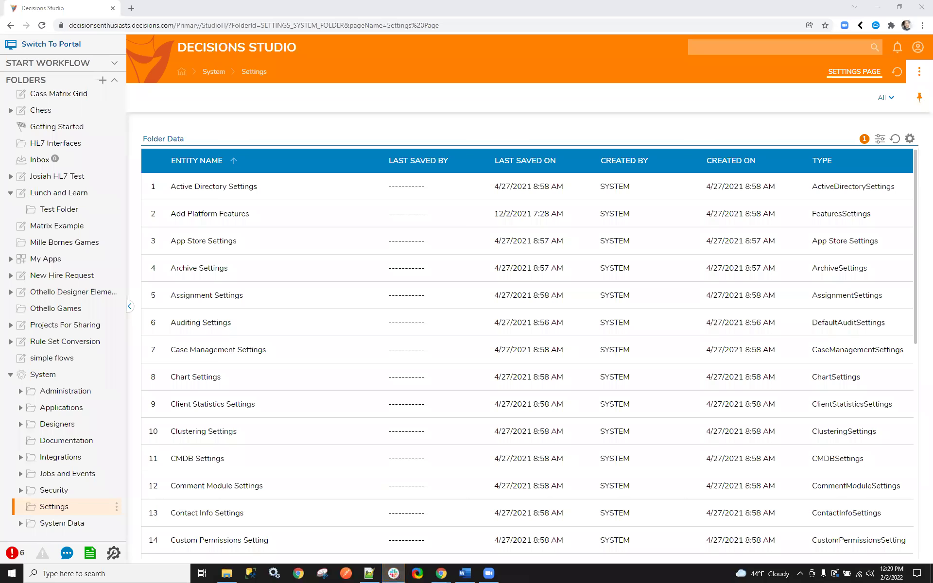
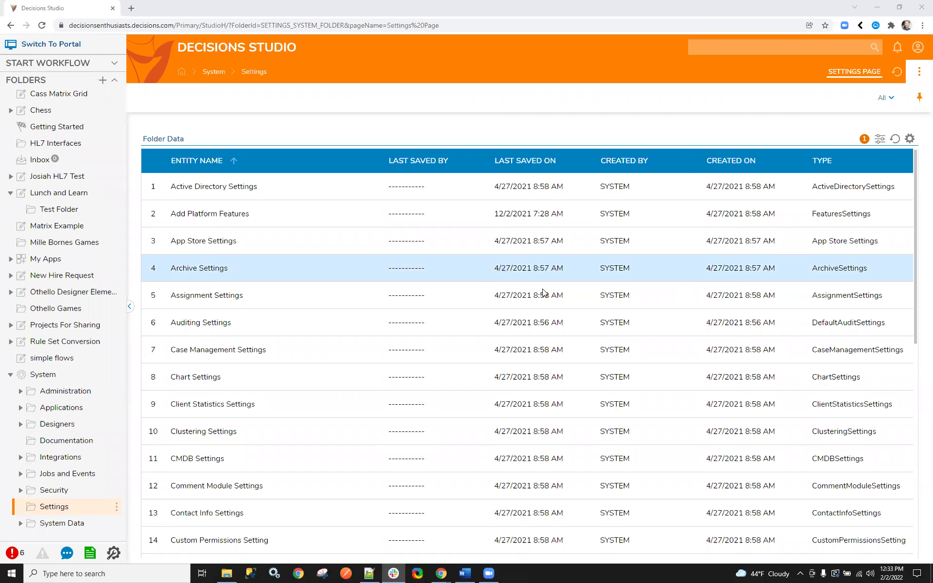
Open Designer Repository Settings, examine the SSO proxy, repository server and advanced options, and close the dialog without saving
scroll(328, 306, "down", 5)
scroll(319, 375, "down", 2)
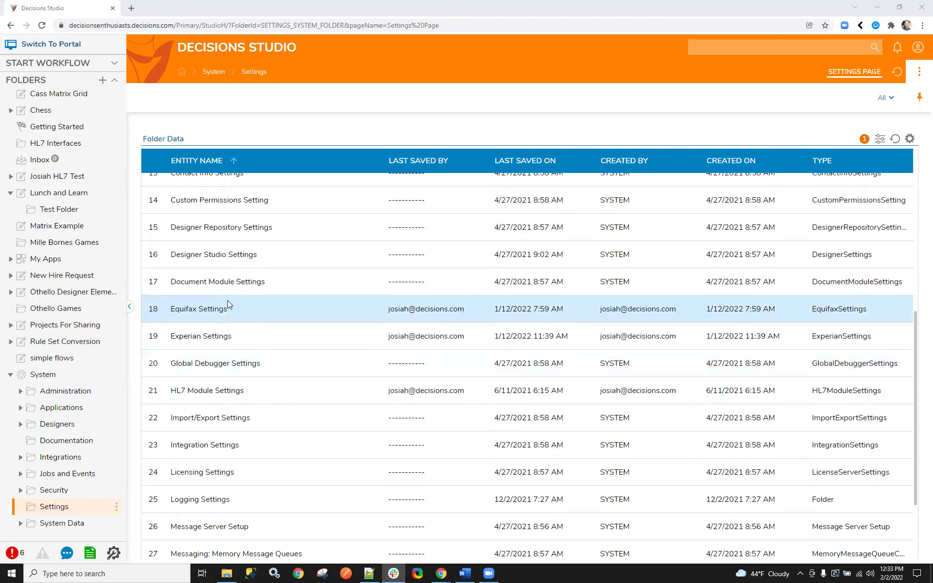
right_click(237, 228)
left_click(253, 217)
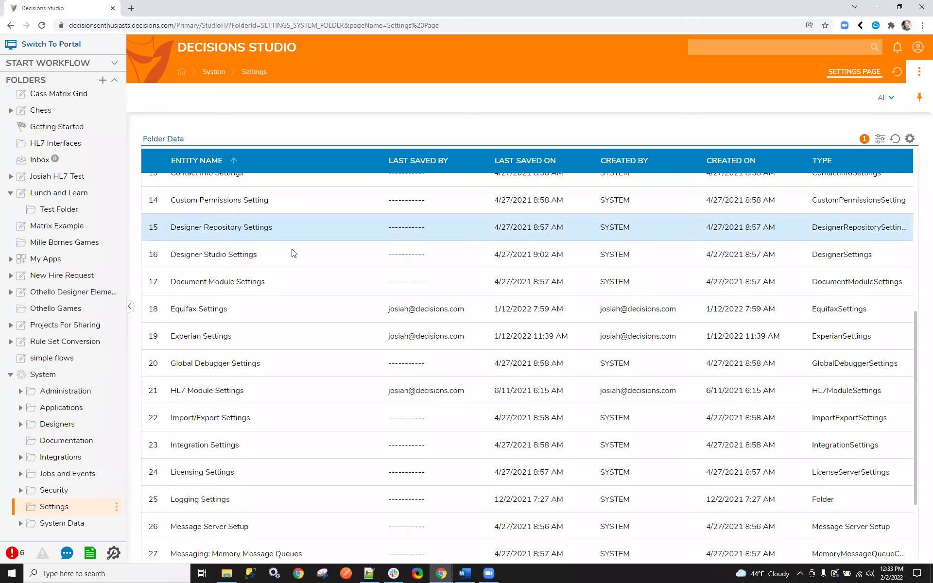
scroll(325, 257, "down", 1)
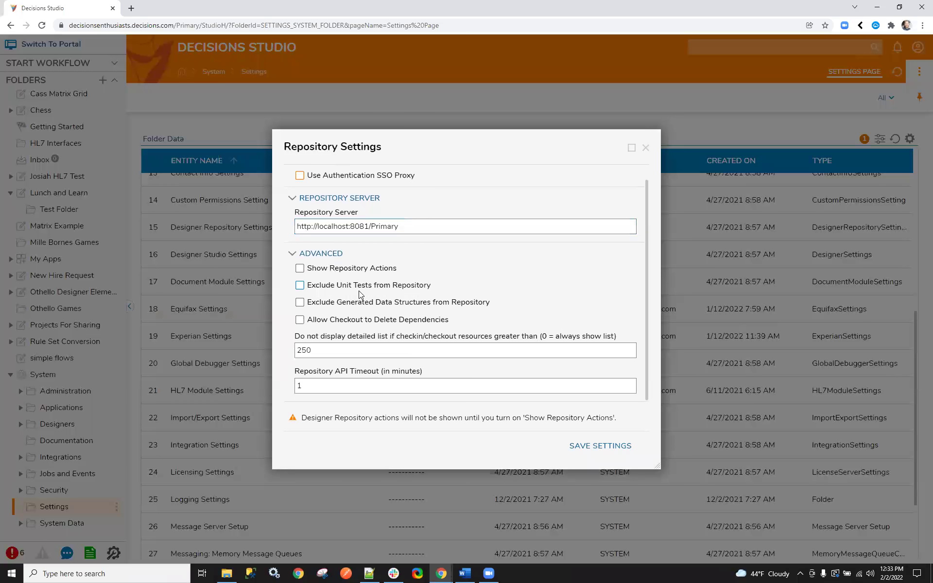
left_click(297, 285)
left_click(297, 286)
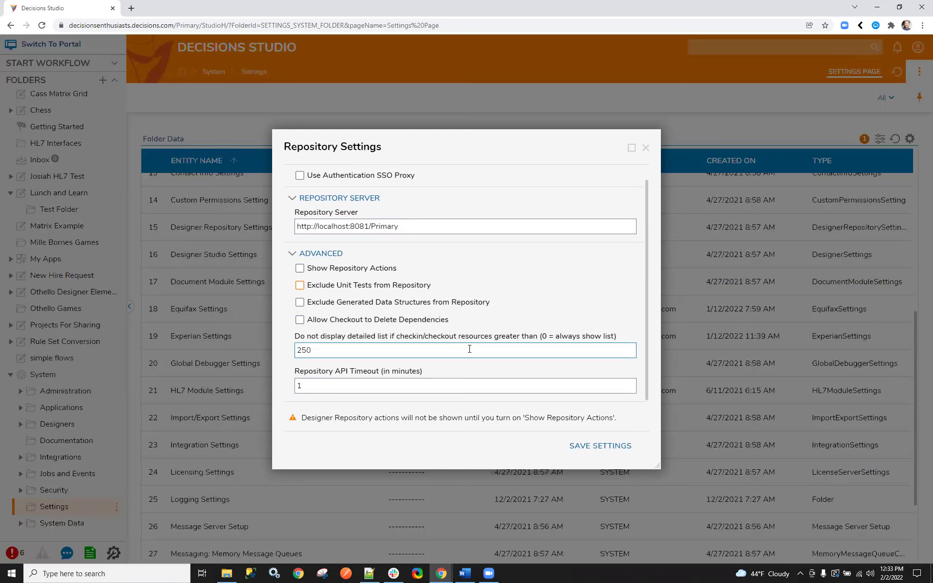
scroll(469, 349, "up", 1)
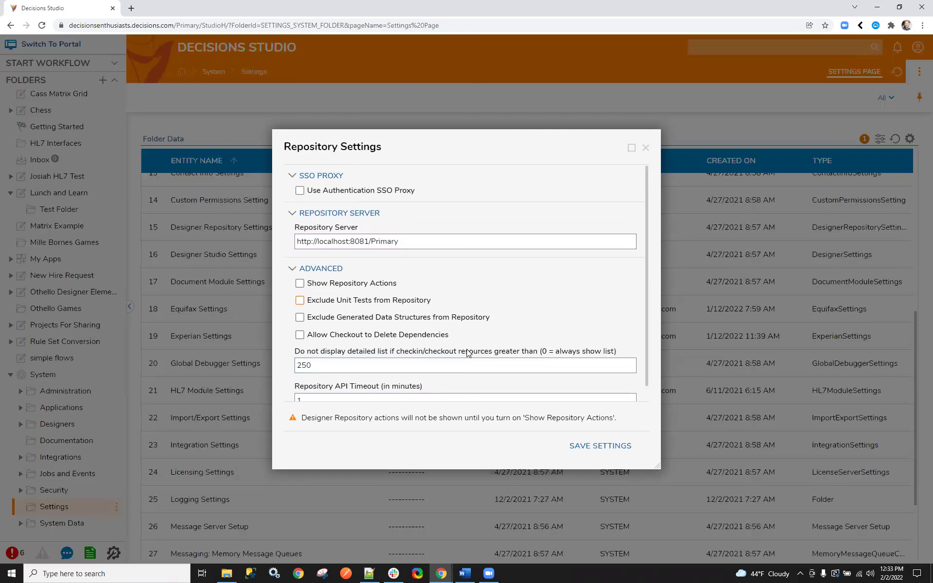
scroll(398, 339, "down", 1)
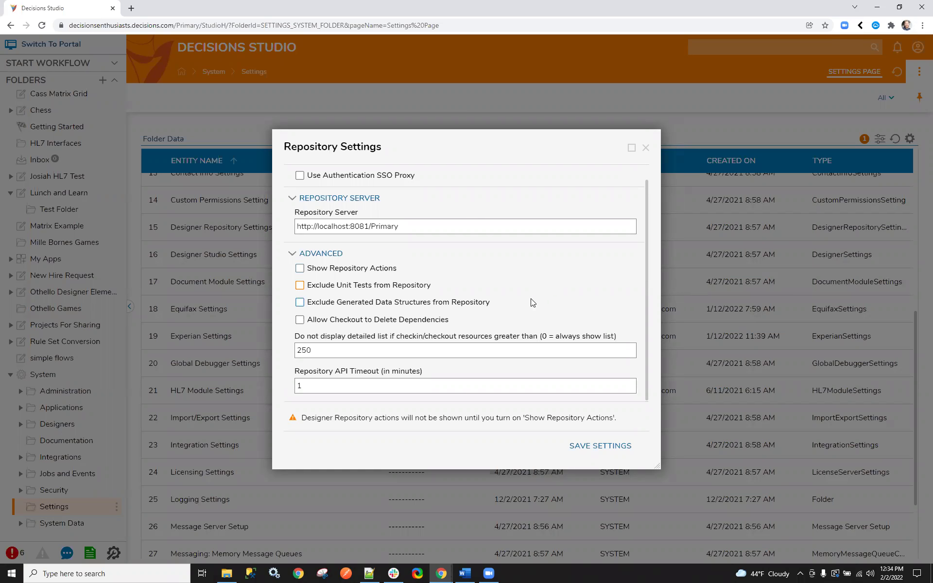
scroll(533, 302, "up", 1)
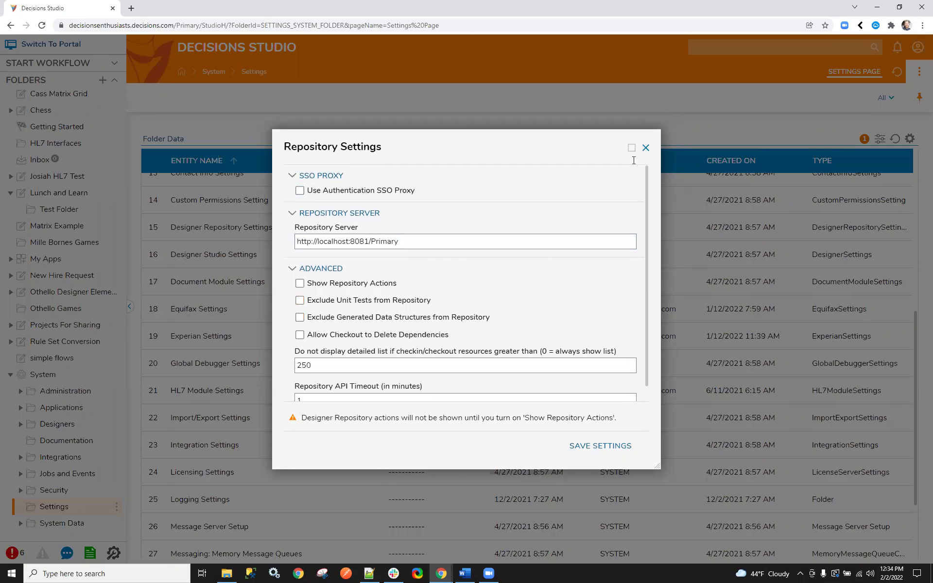
left_click(646, 148)
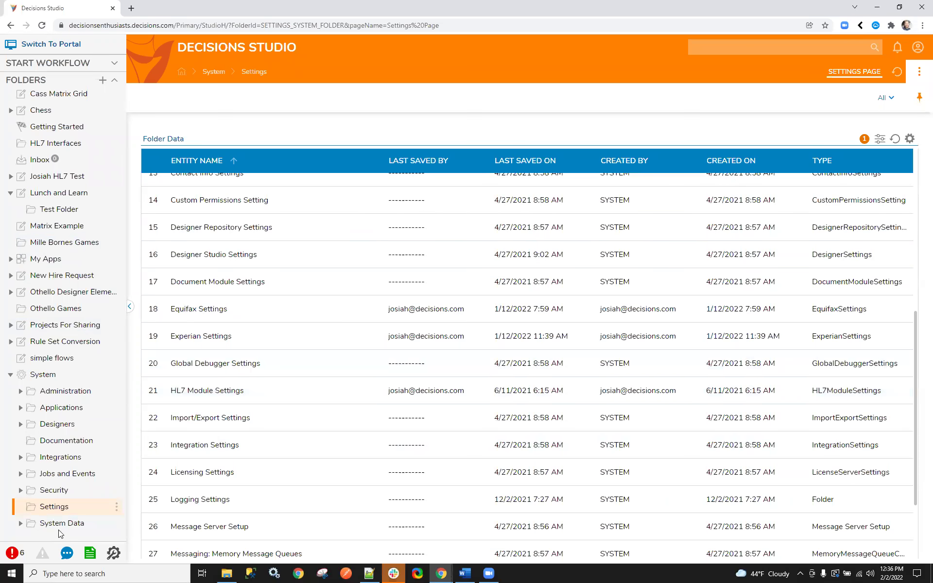
Open a new database query from the Lunch and Learn folder and search the LOCAL CONNECTION tables for "module"
scroll(87, 241, "up", 3)
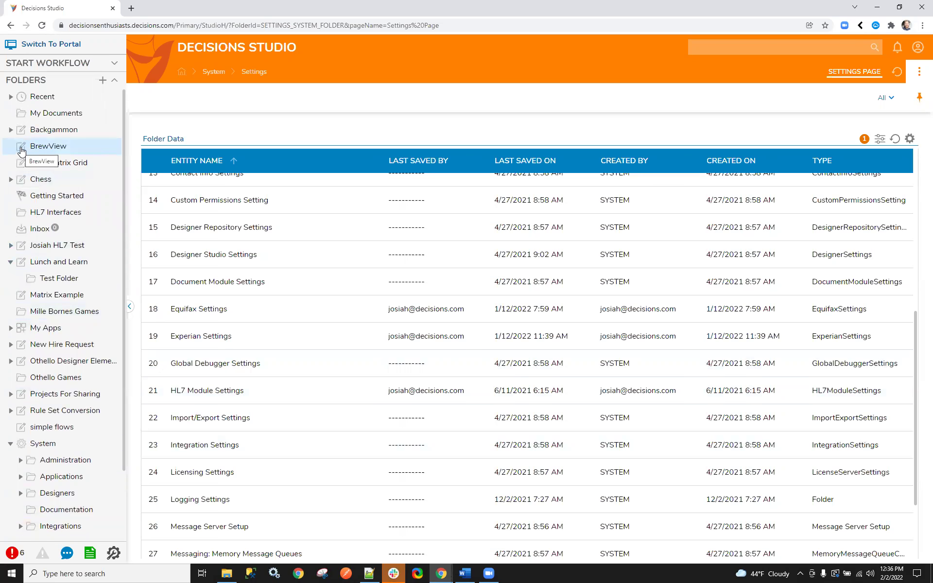
left_click(73, 262)
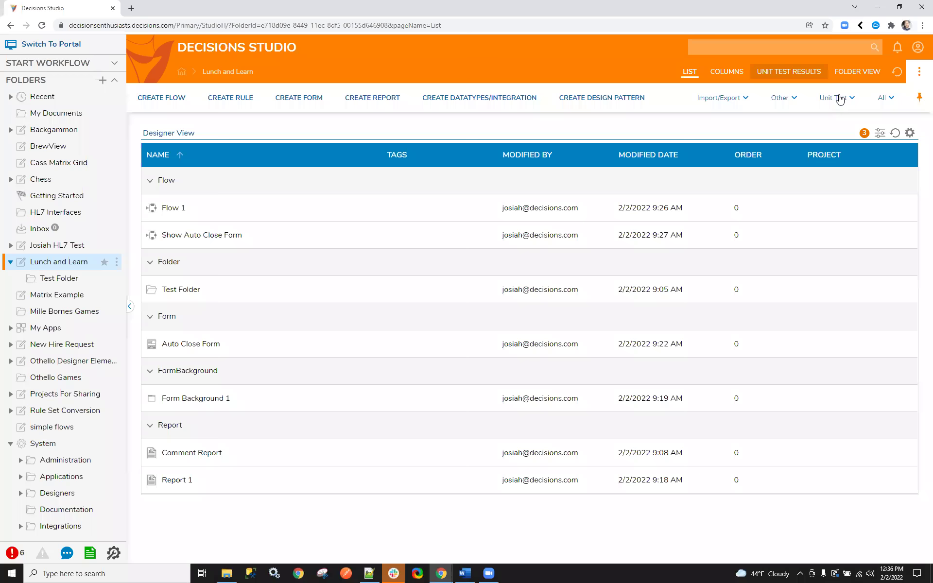
left_click(784, 99)
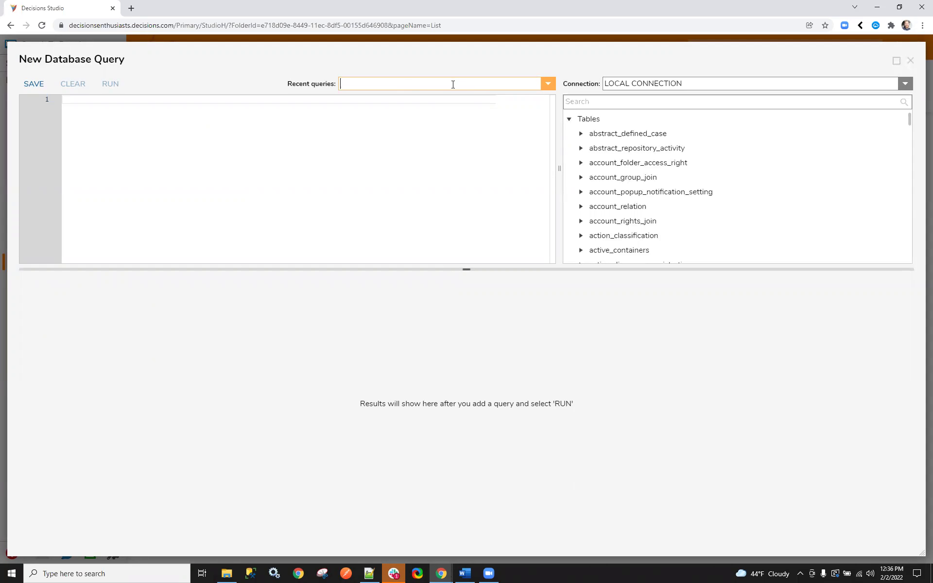
left_click(586, 101)
type("module")
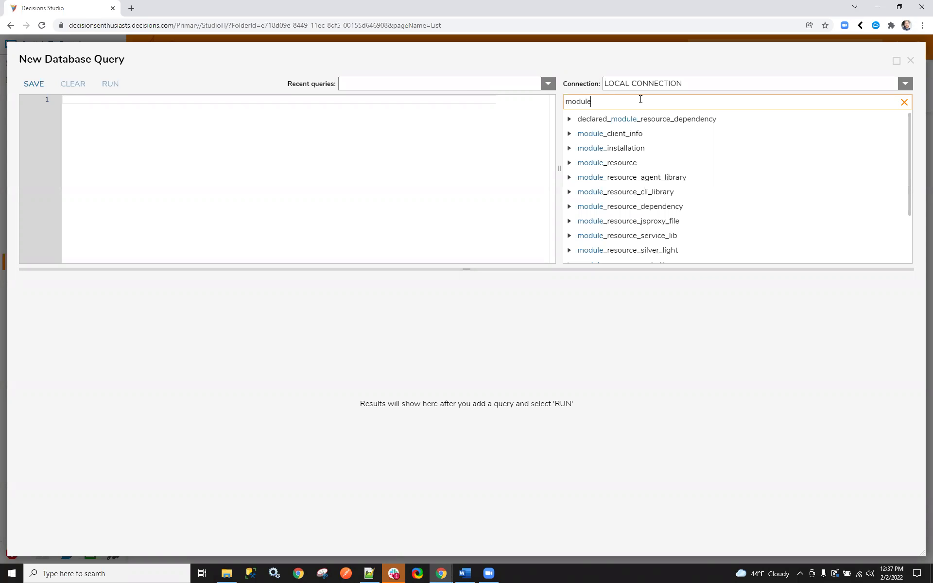
scroll(714, 189, "down", 2)
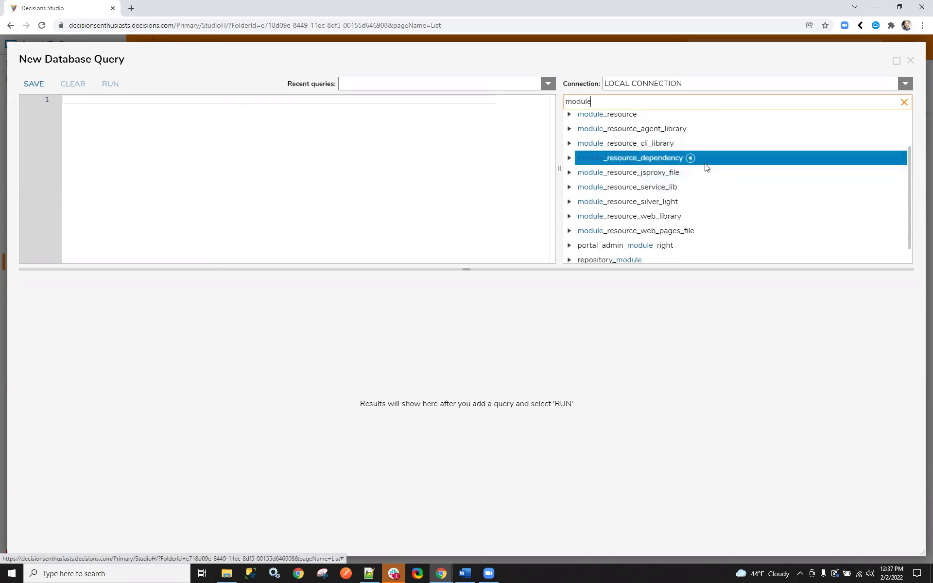
scroll(716, 163, "down", 1)
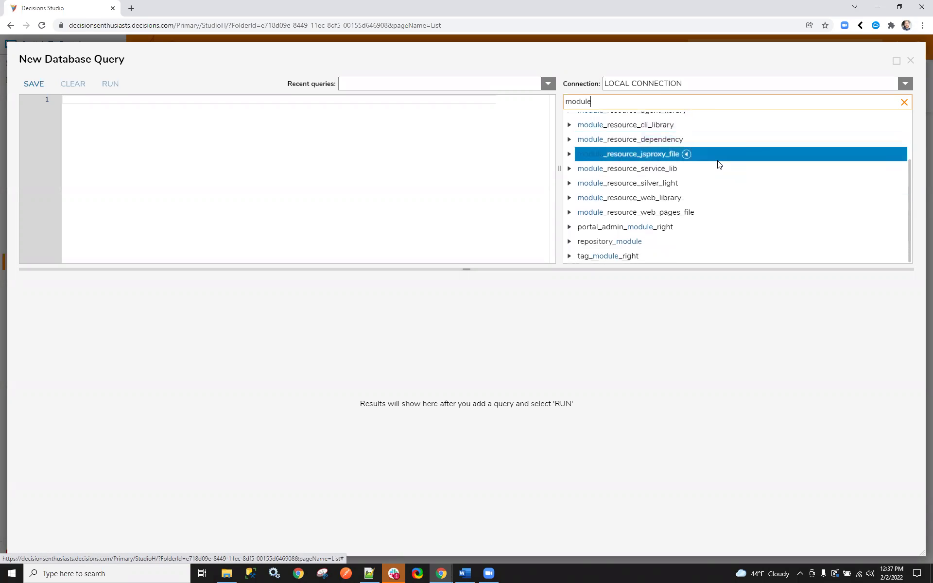
scroll(716, 163, "up", 2)
Try to run a query made only of all generated fields of module_resource_dependency, and clear the query text
right_click(685, 187)
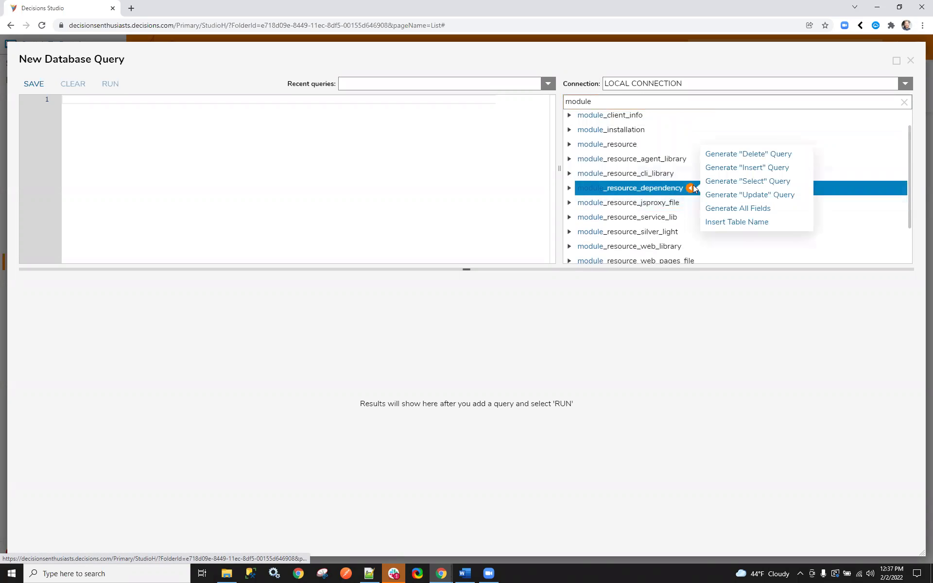
left_click(747, 209)
left_click(111, 84)
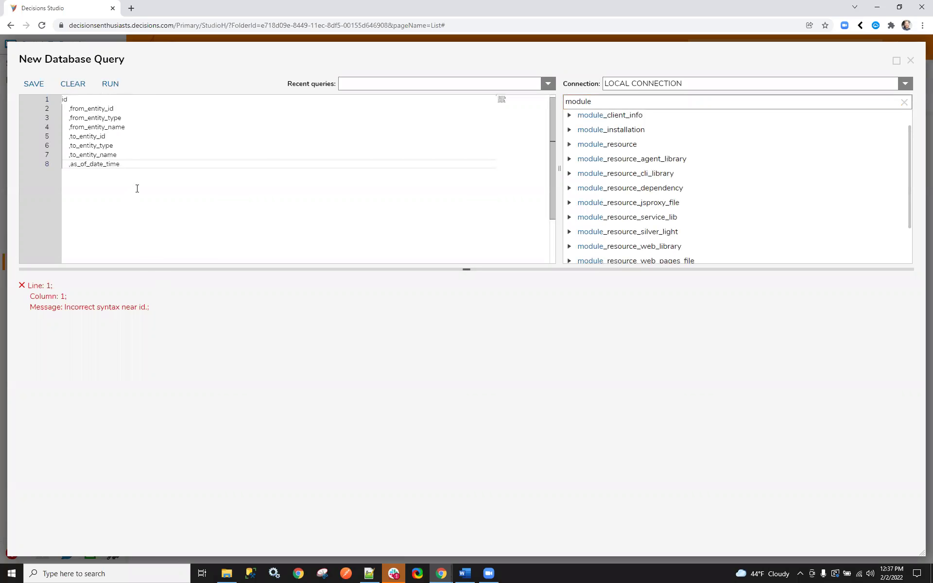
left_click_drag(137, 189, 47, 88)
key("Delete")
type("s")
key("BackSpace")
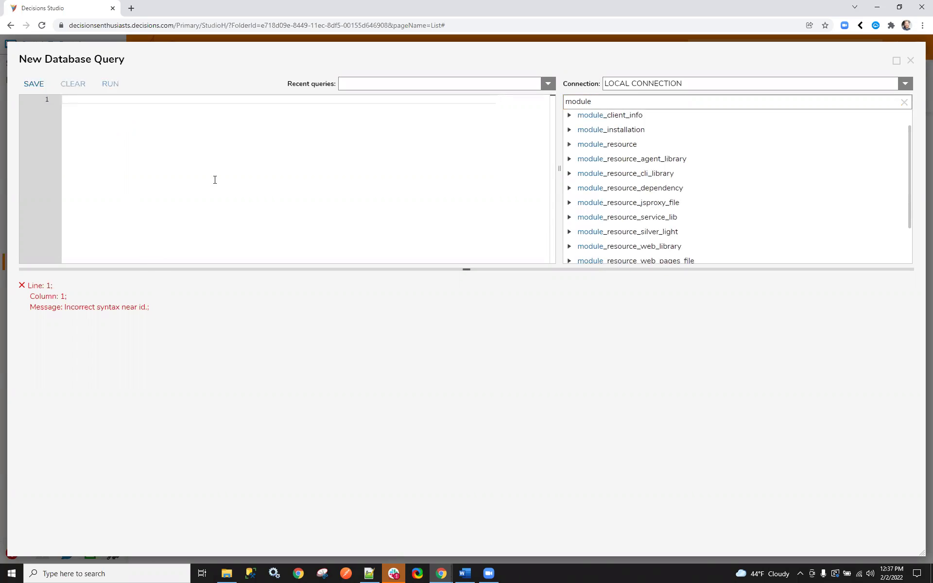
Generate a Select query for the module_resource_dependency table and run it
left_click(693, 188)
left_click(739, 181)
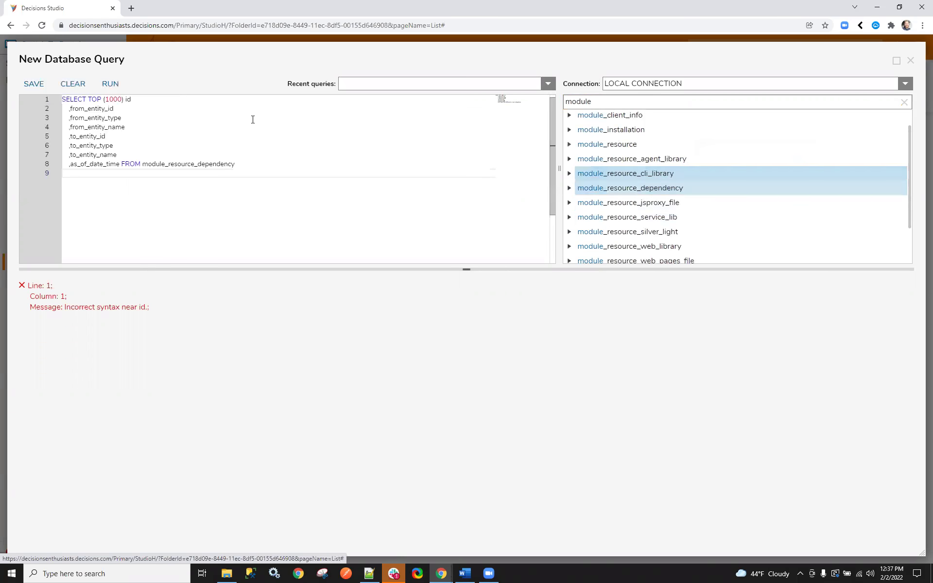
left_click(111, 84)
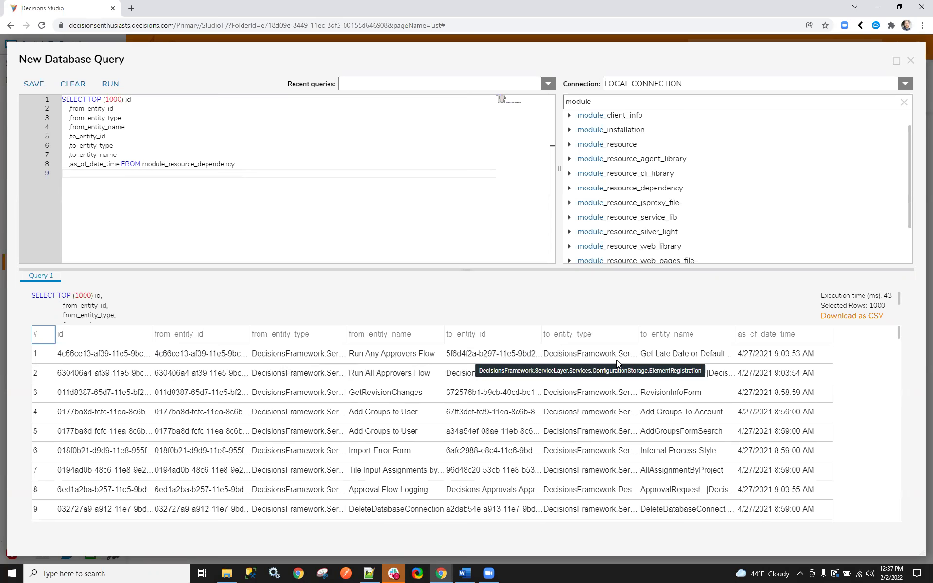
Examine the from and to entity columns in the query results, and close the database query without saving
scroll(616, 360, "down", 5)
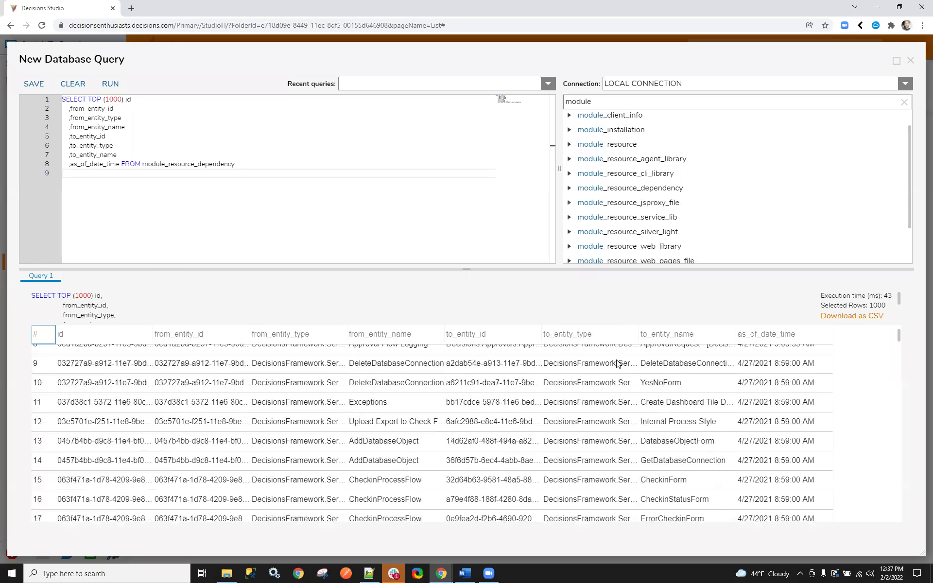
scroll(616, 360, "up", 5)
scroll(616, 363, "up", 1)
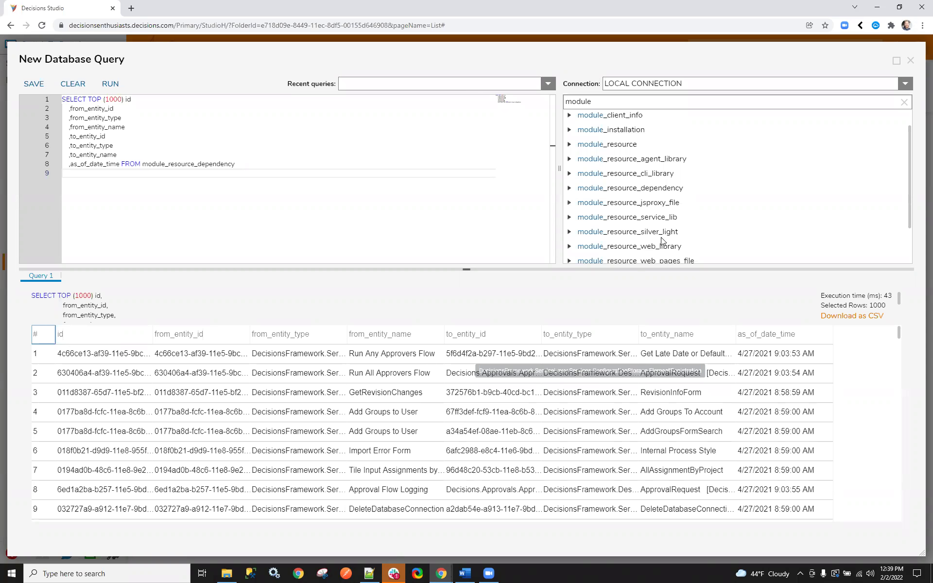
left_click(910, 60)
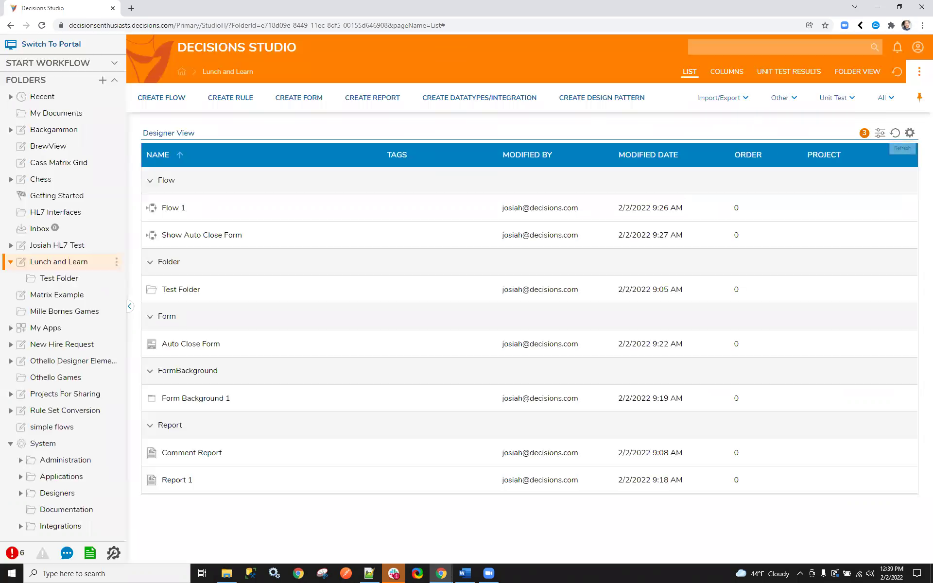